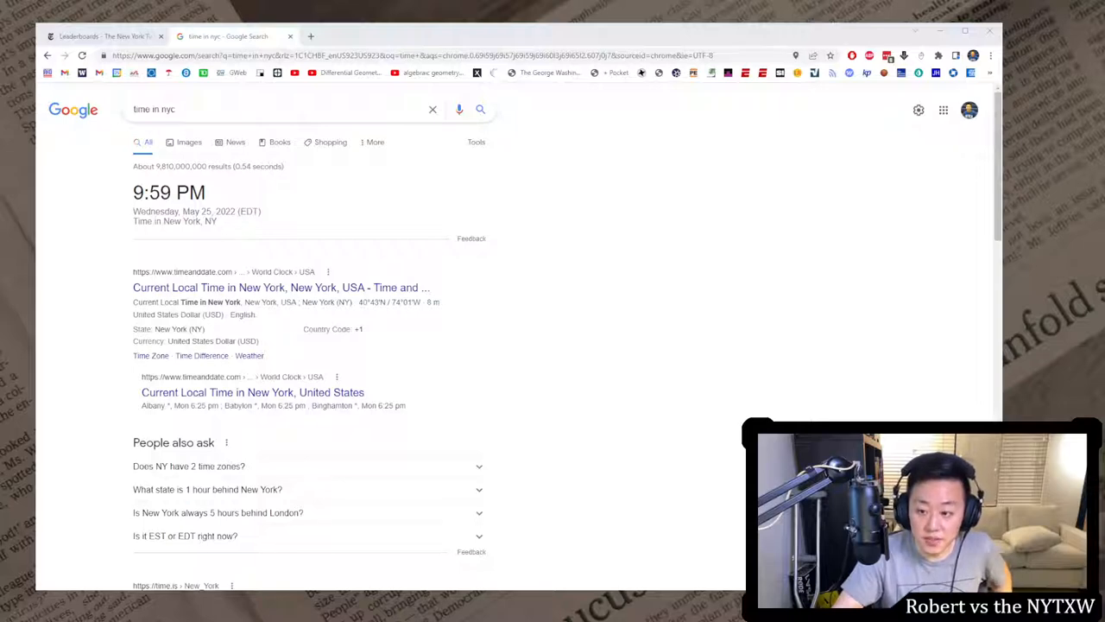
- From the NYT tab reach the Crosswords hub and open the Thursday, May 26, 2022 Mini
{"action": "left_click", "coordinate": [82, 55]}
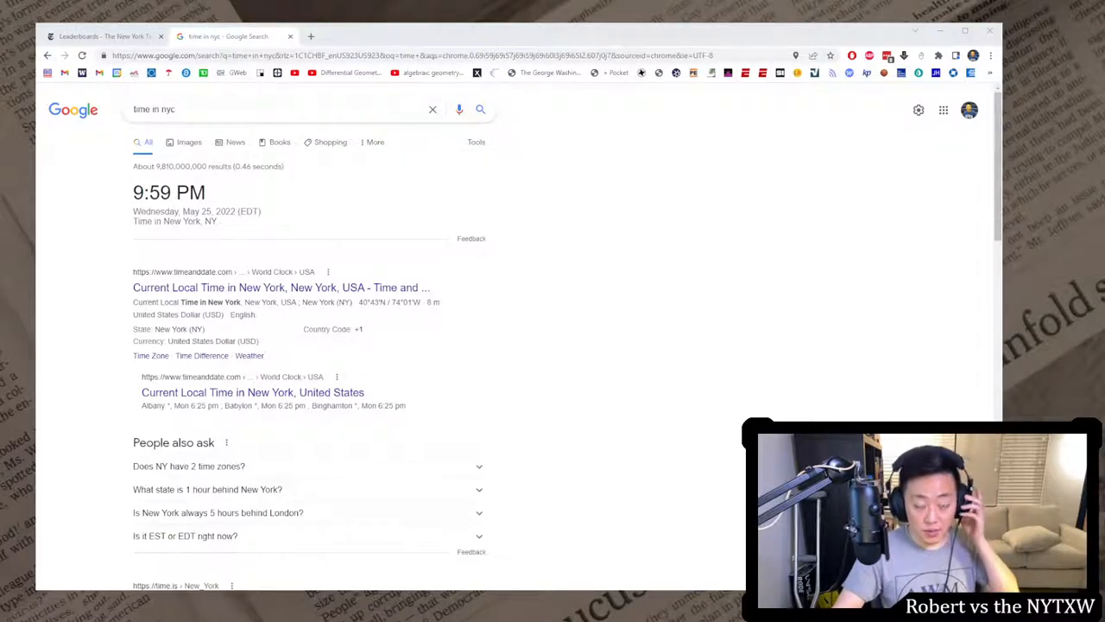
{"action": "left_click", "coordinate": [104, 36]}
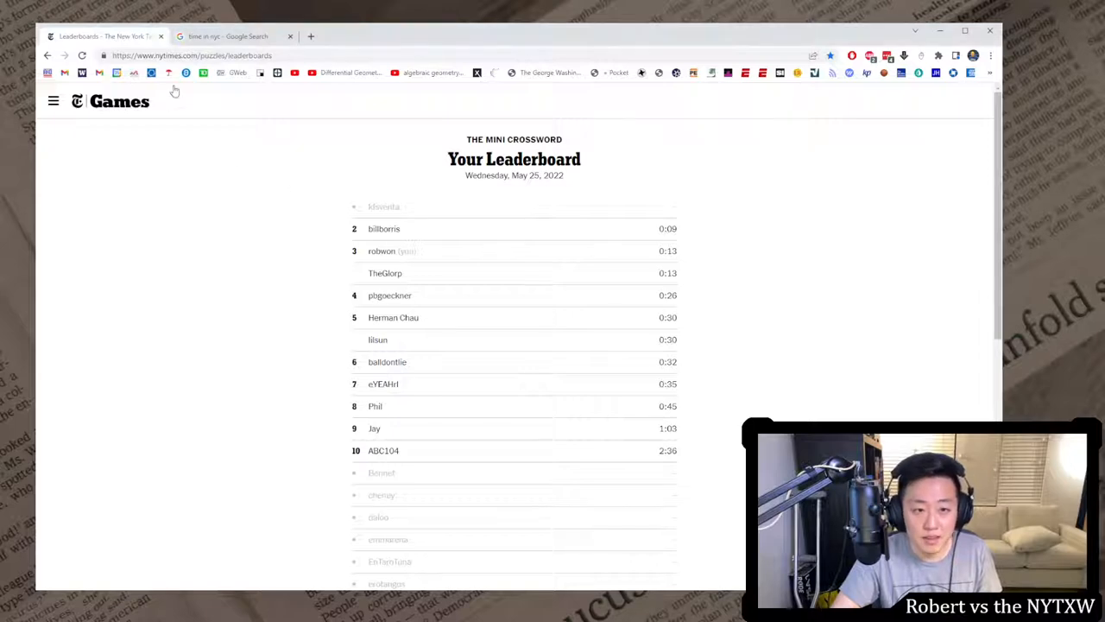
{"action": "left_click", "coordinate": [225, 36]}
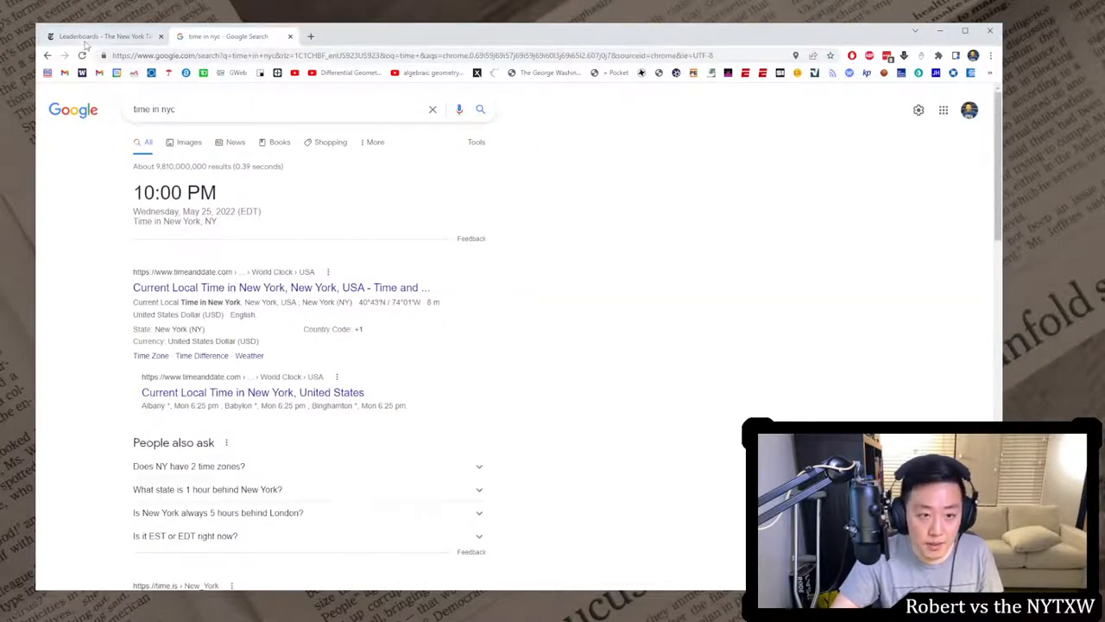
{"action": "left_click", "coordinate": [104, 36]}
{"action": "left_click", "coordinate": [95, 101]}
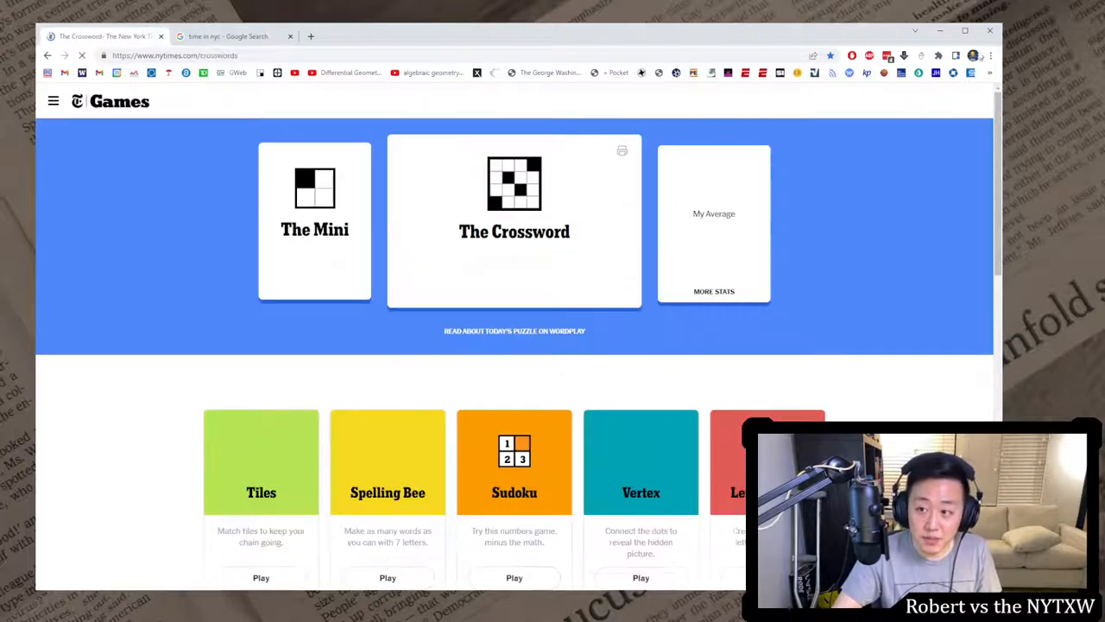
{"action": "left_click", "coordinate": [965, 31]}
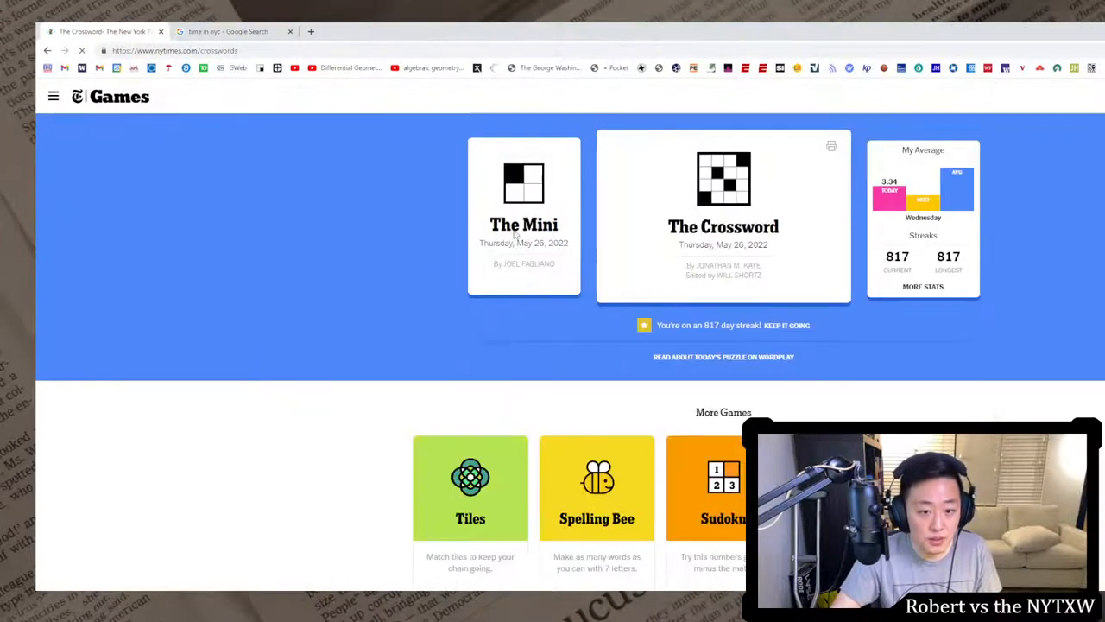
{"action": "left_click", "coordinate": [516, 238]}
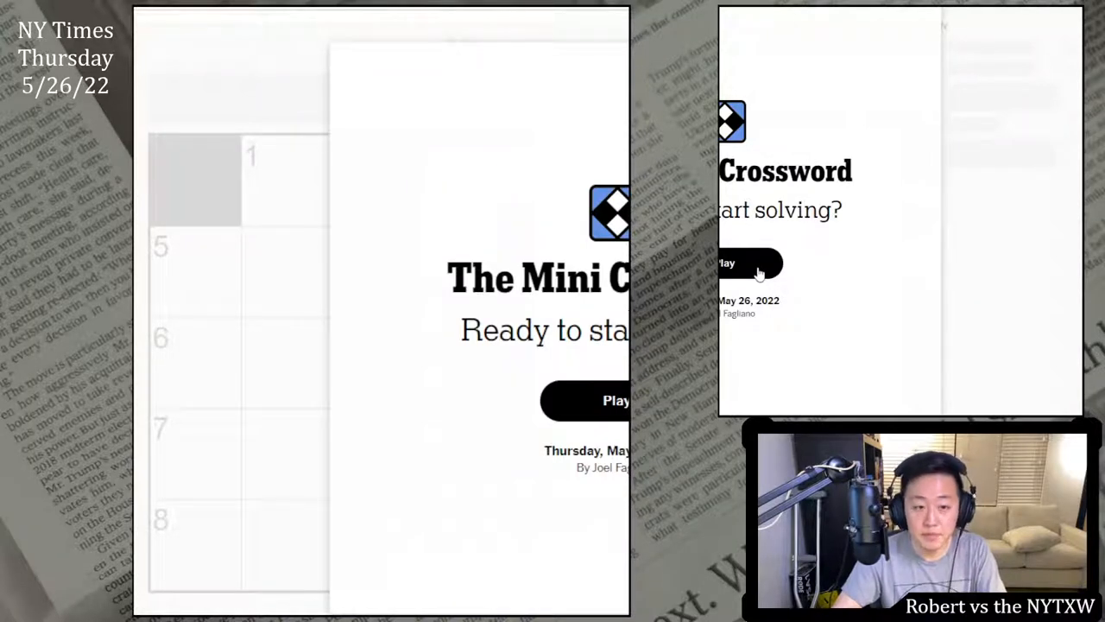
- Start the Mini and fill the grid with NOVA, CELEB, NUDGE, BREAD and CONS
{"action": "left_click", "coordinate": [758, 273]}
{"action": "key", "text": "Down"}
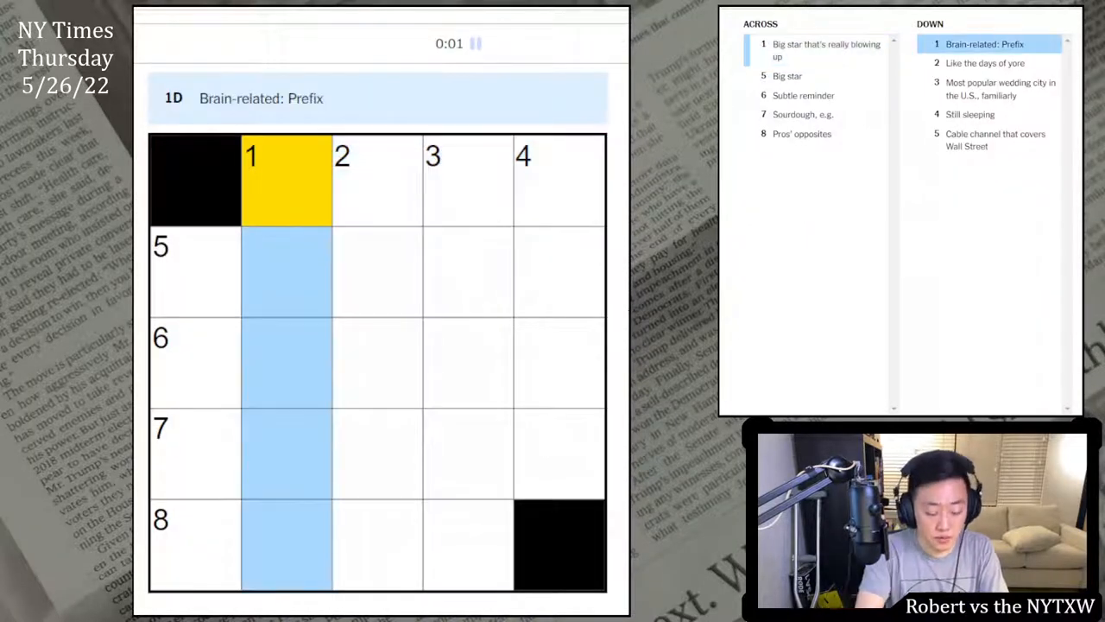
{"action": "type", "text": "NEURO"}
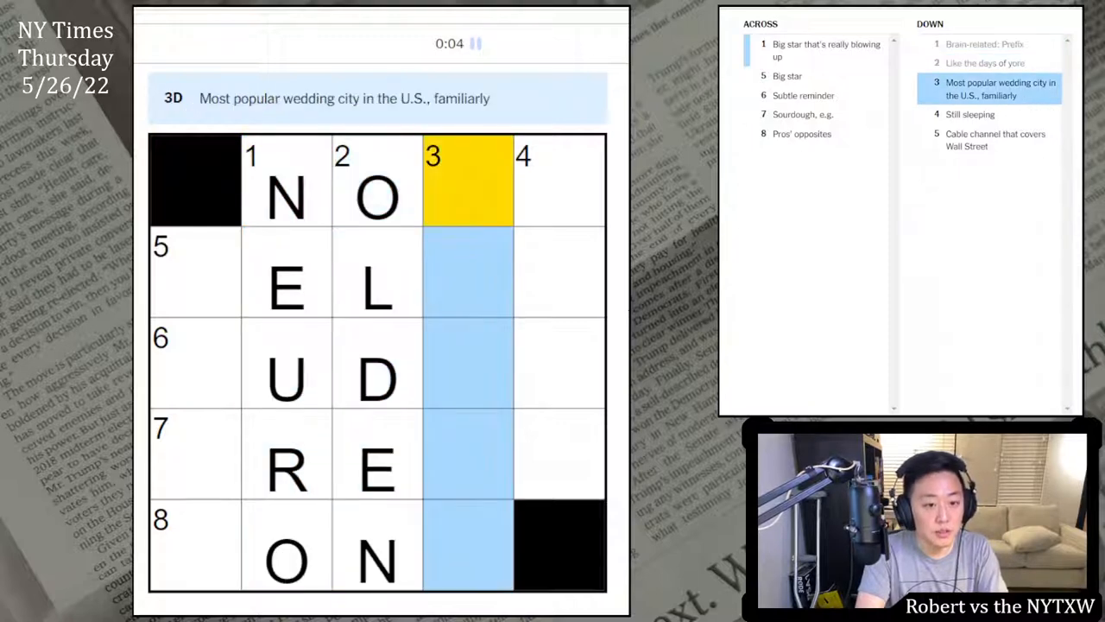
{"action": "type", "text": "OLDENVEGAS"}
{"action": "type", "text": "A"}
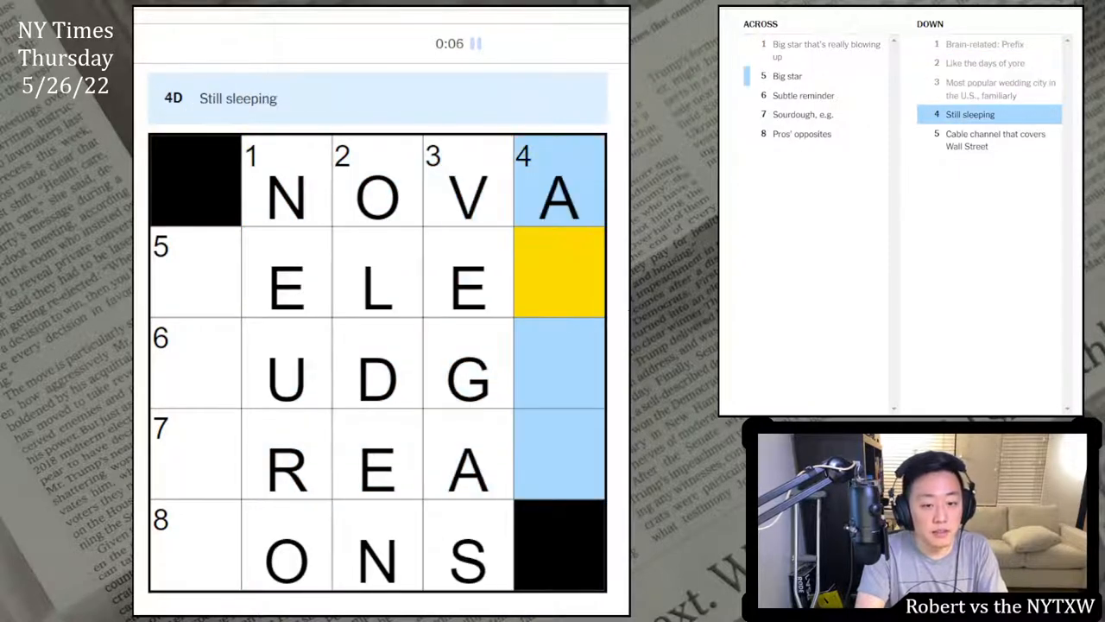
{"action": "key", "text": "space"}
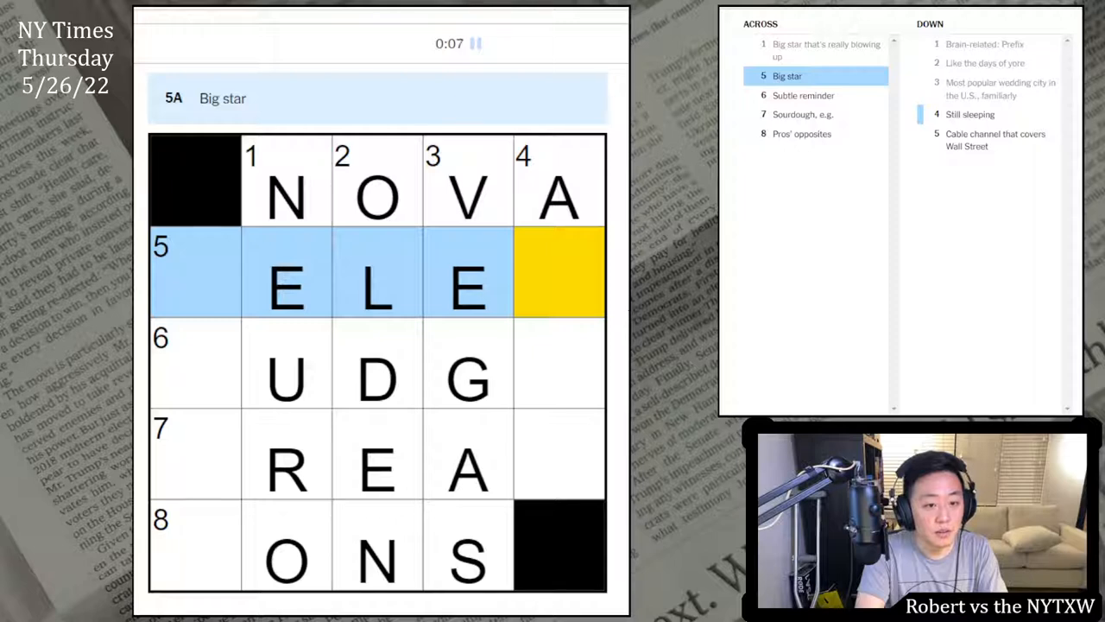
{"action": "type", "text": "B"}
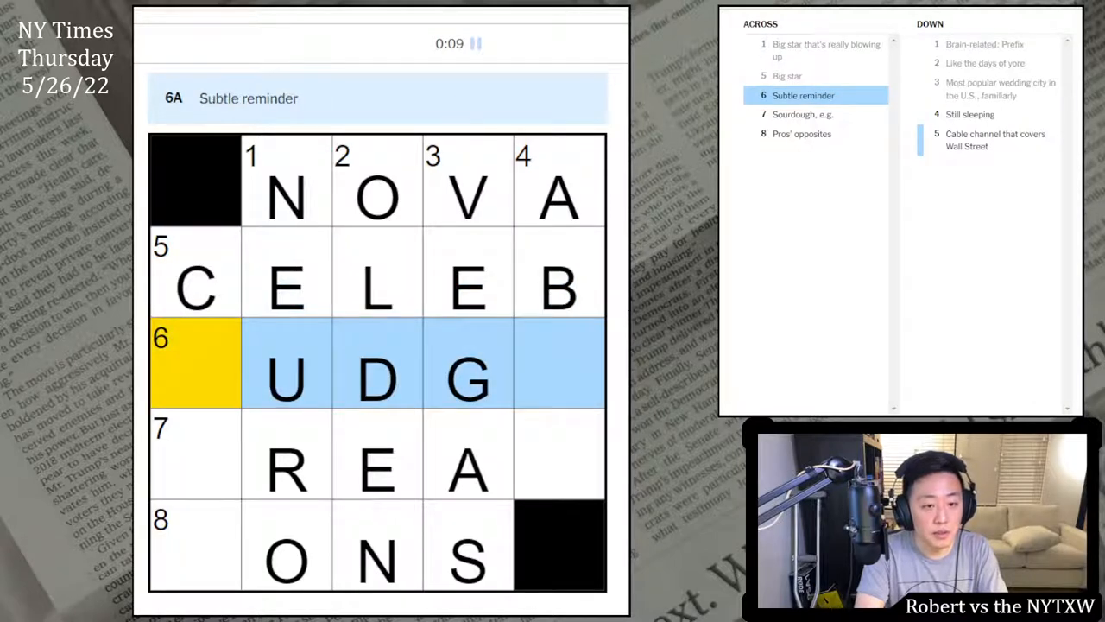
{"action": "type", "text": "CNEBD"}
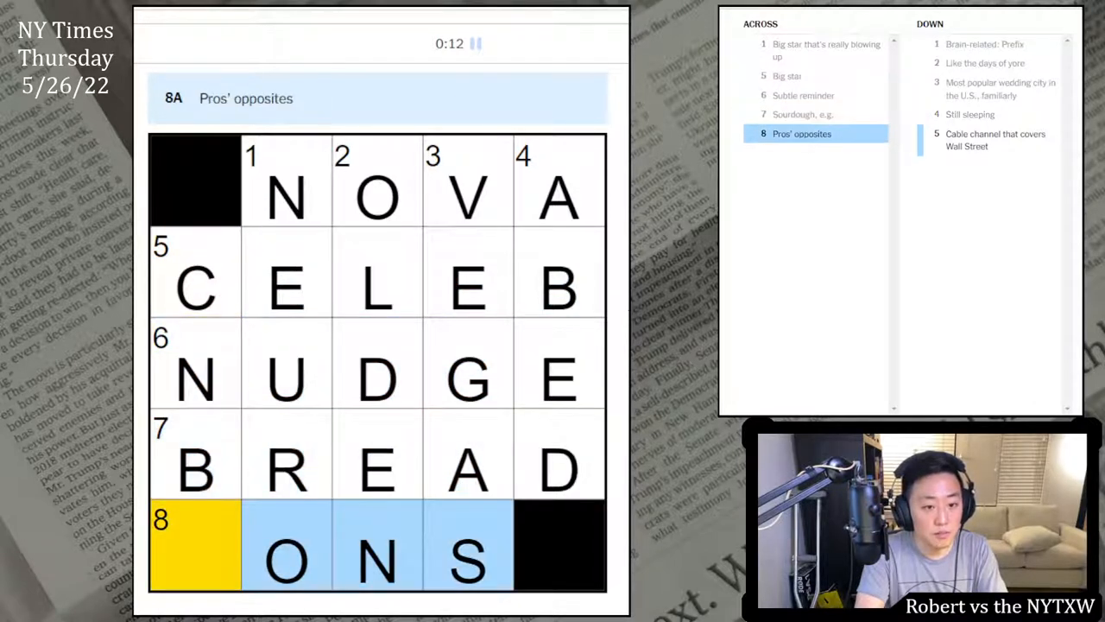
{"action": "type", "text": "C"}
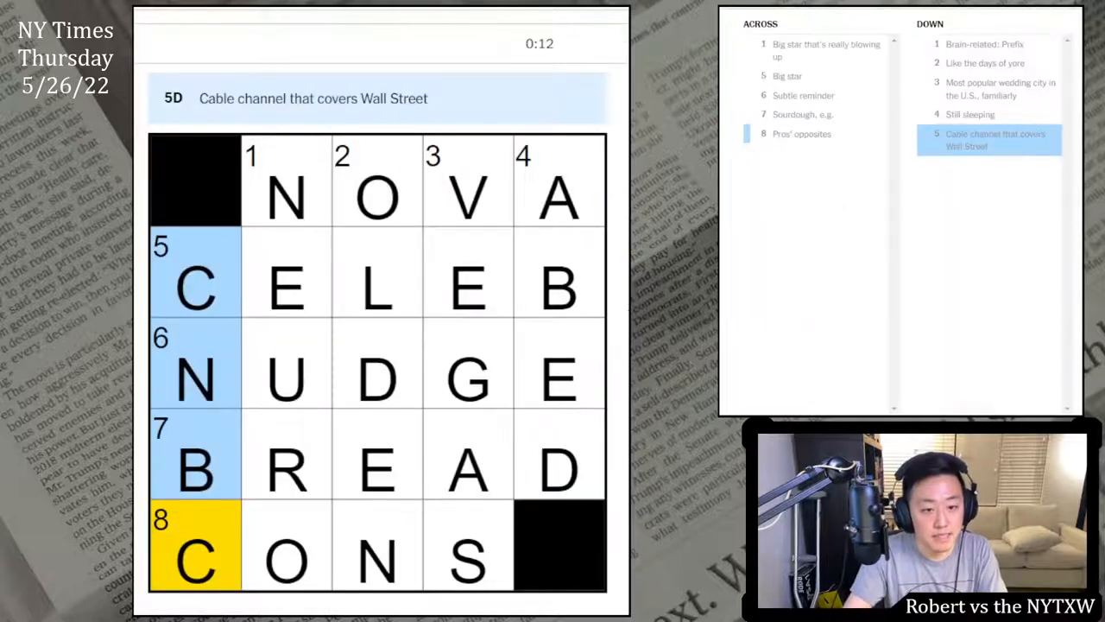
- Step back through 4-Down, 5-Down, 5-Across and 1-Across to review until the puzzle completes at 0:12
{"action": "left_click", "coordinate": [560, 199]}
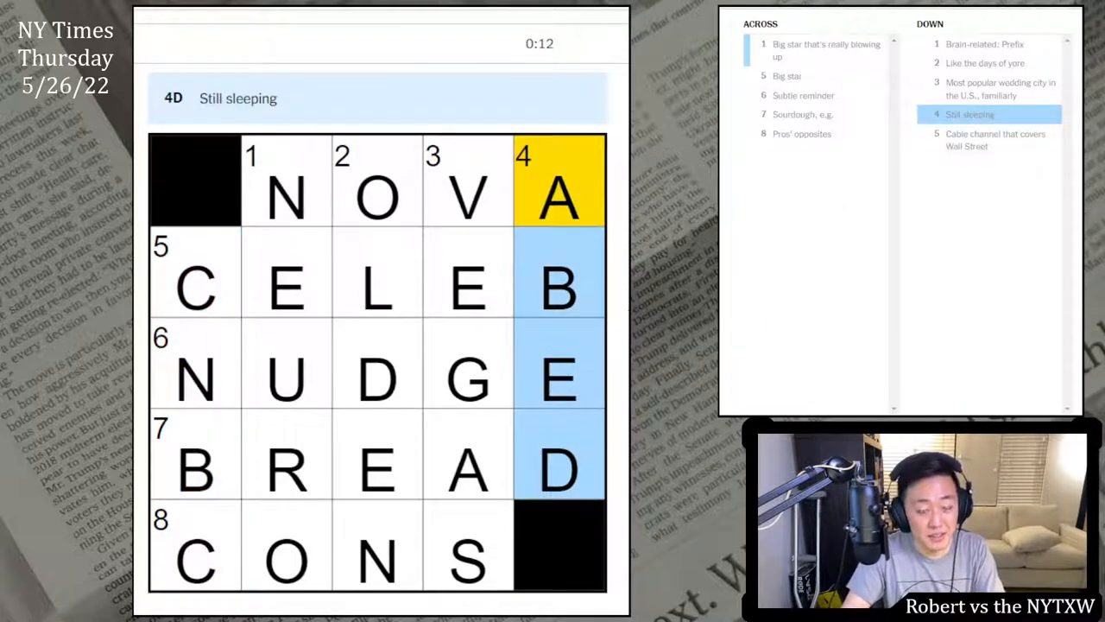
{"action": "key", "text": "Tab"}
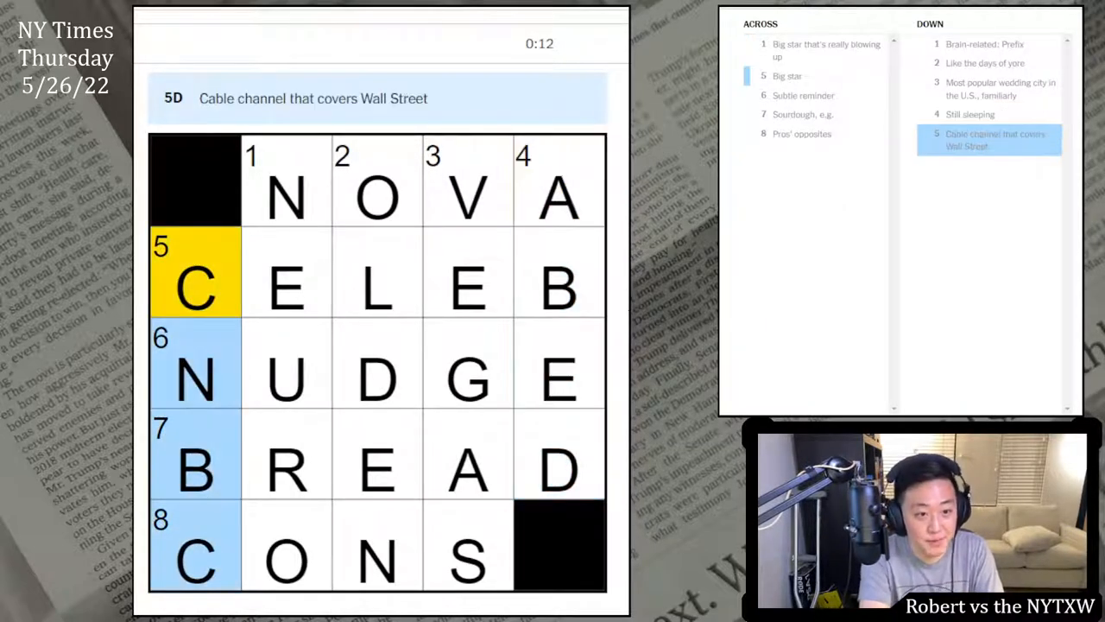
{"action": "key", "text": "shift+Tab"}
{"action": "key", "text": "Tab"}
{"action": "key", "text": "space"}
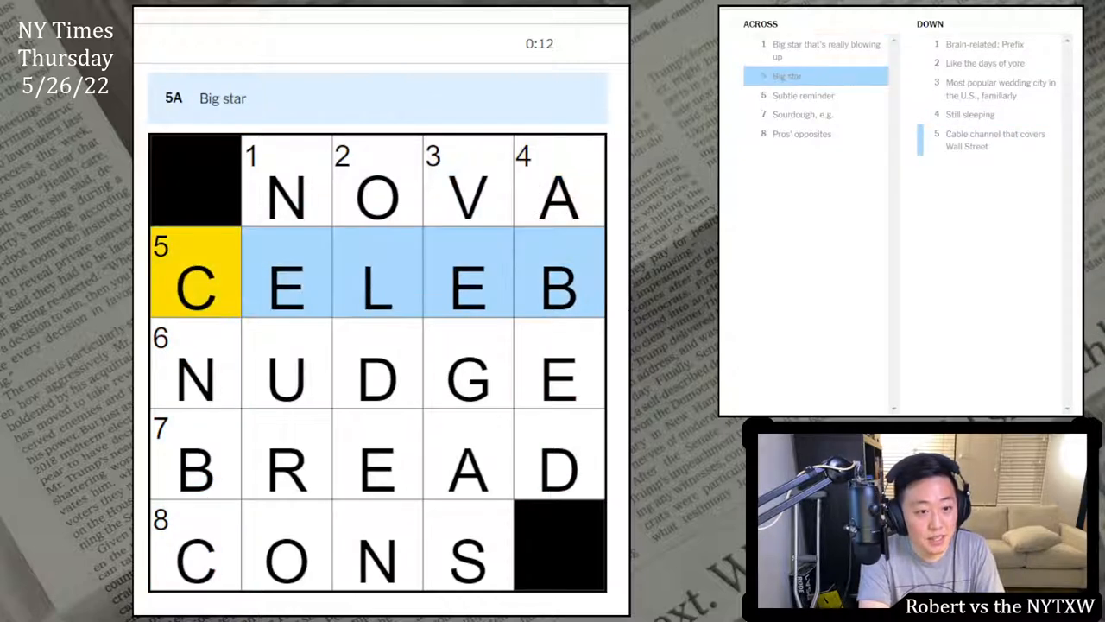
{"action": "key", "text": "shift+Tab"}
{"action": "key", "text": "space"}
{"action": "key", "text": "space"}
{"action": "key", "text": "Tab"}
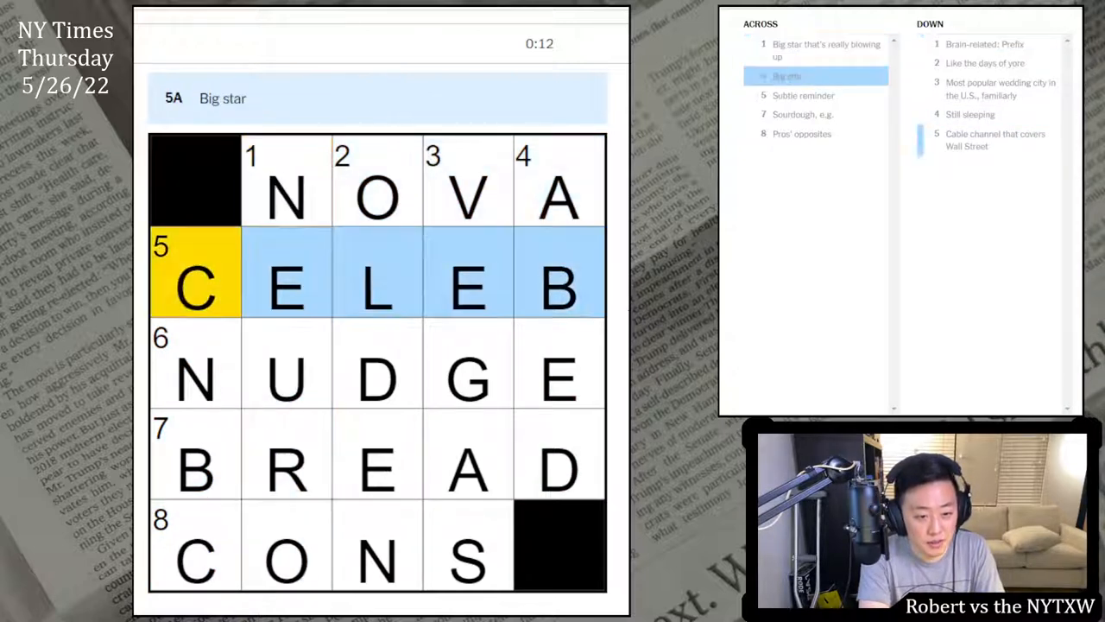
{"action": "key", "text": "Tab"}
{"action": "key", "text": "Tab"}
{"action": "key", "text": "Tab"}
{"action": "key", "text": "Tab"}
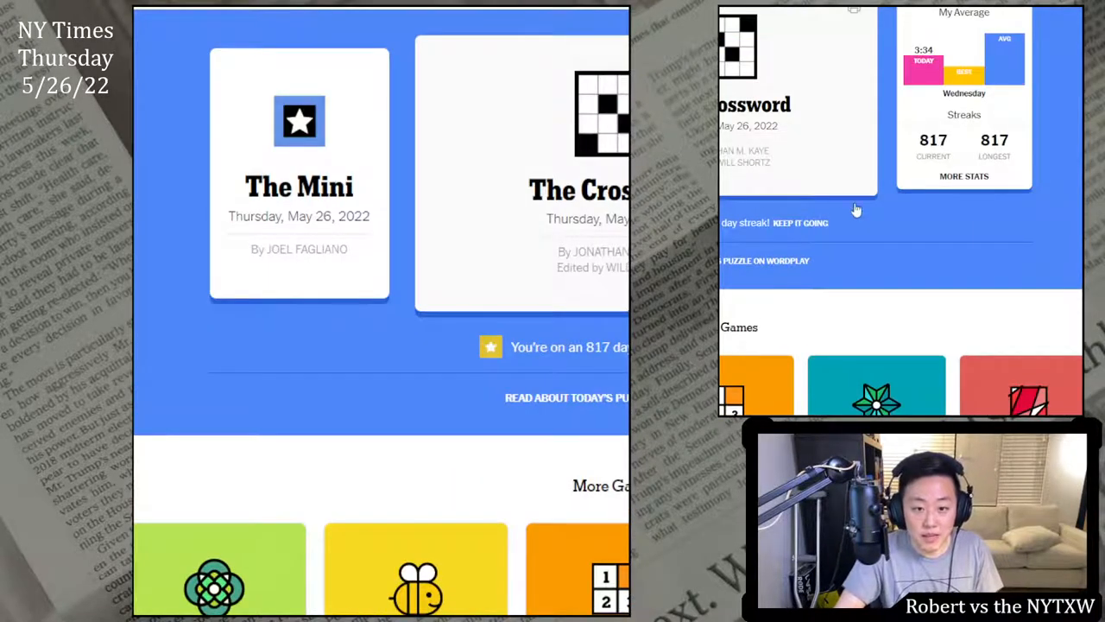
- Open the Thursday, May 26, 2022 Crossword by Jonathan M. Kaye from the hub
{"action": "left_click", "coordinate": [753, 193]}
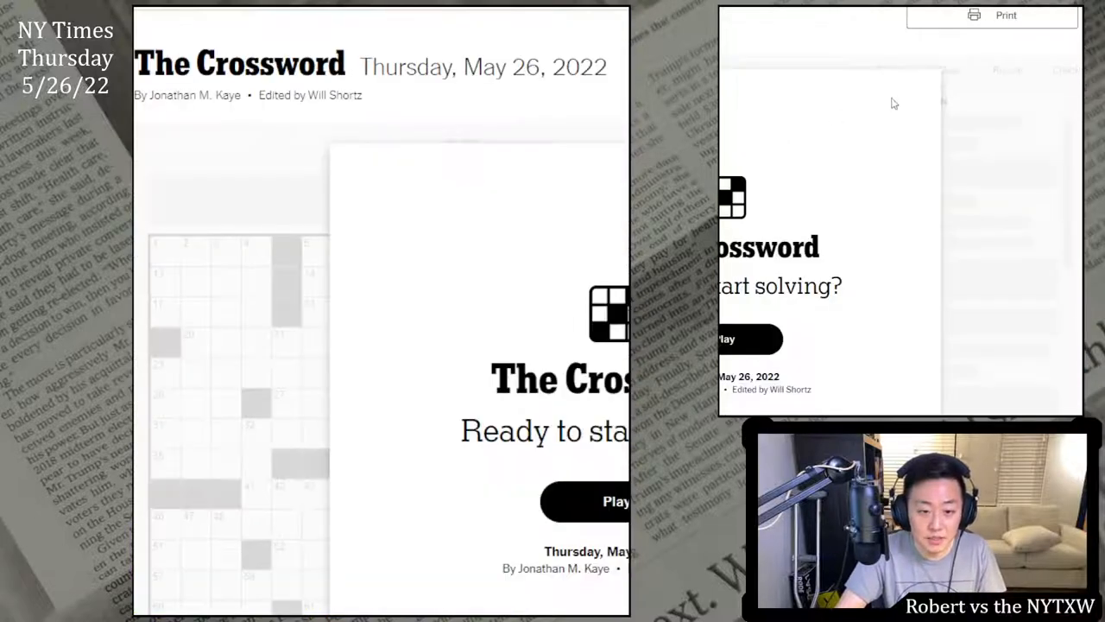
{"action": "scroll", "coordinate": [382, 311], "scroll_direction": "down", "scroll_amount": 2}
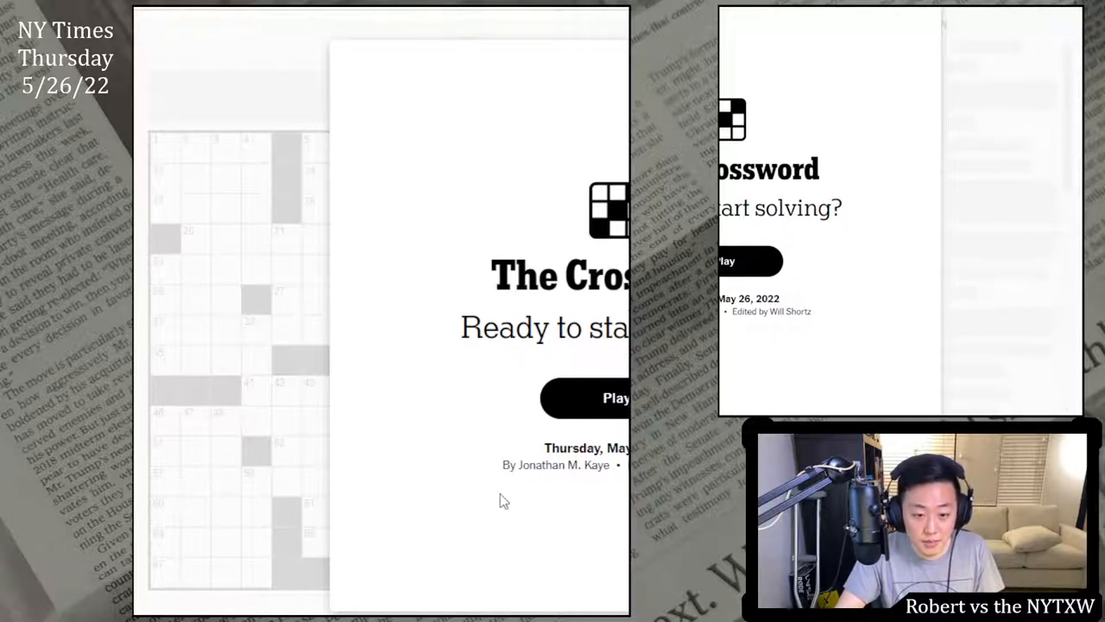
- Start the puzzle and fill the top-left corner through 1-Down to 4-Down and their crossings
{"action": "left_click", "coordinate": [750, 262]}
{"action": "key", "text": "space"}
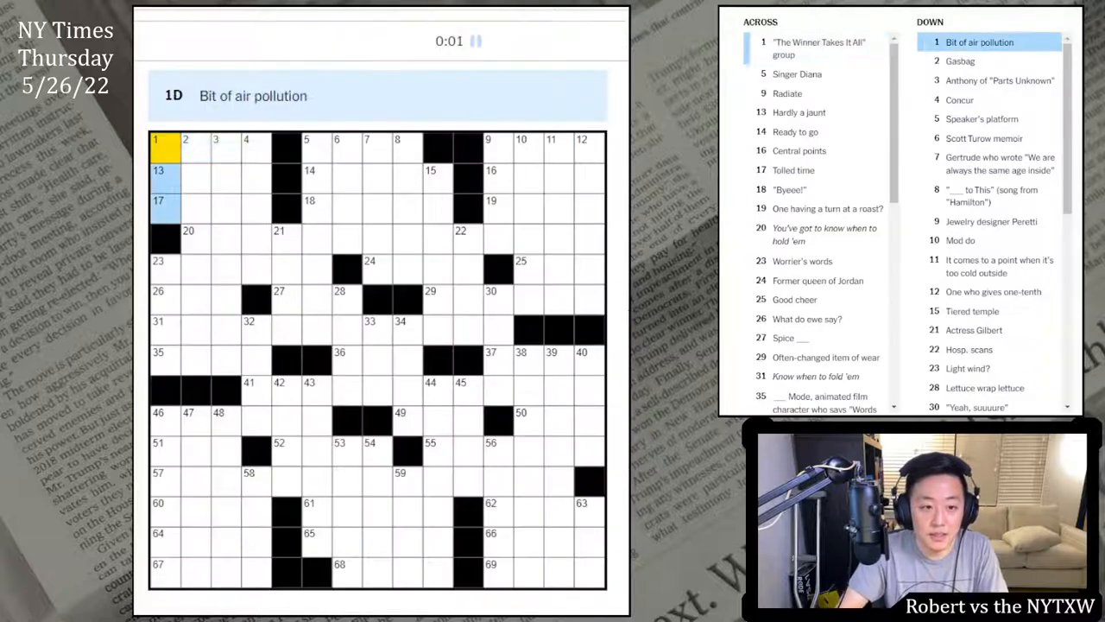
{"action": "type", "text": "A"}
{"action": "key", "text": "Tab"}
{"action": "type", "text": "B"}
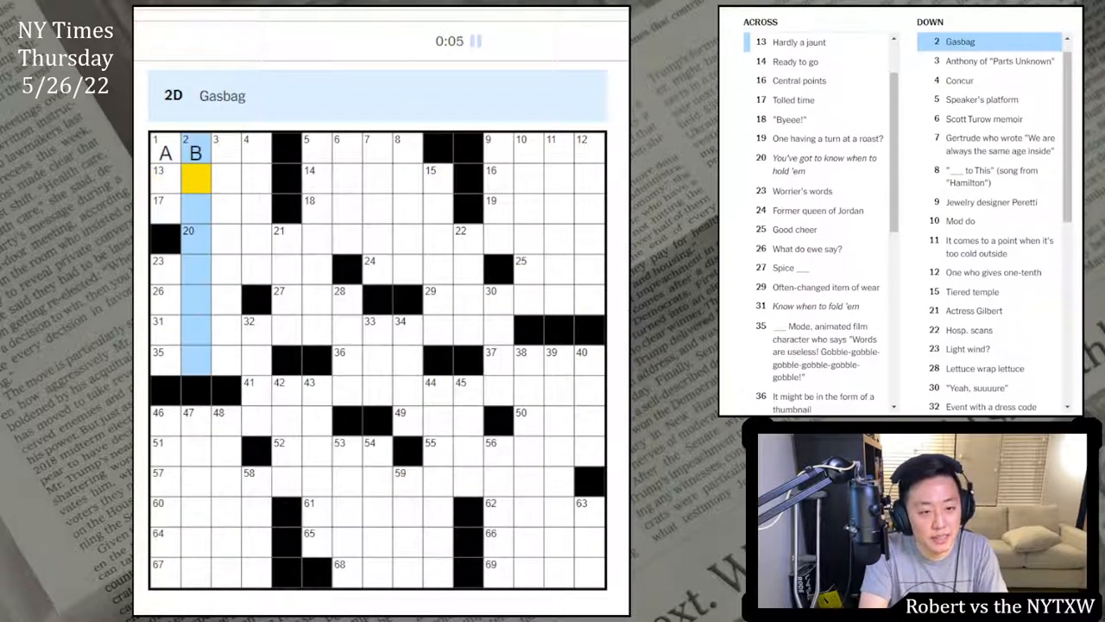
{"action": "type", "text": "LOWHARD"}
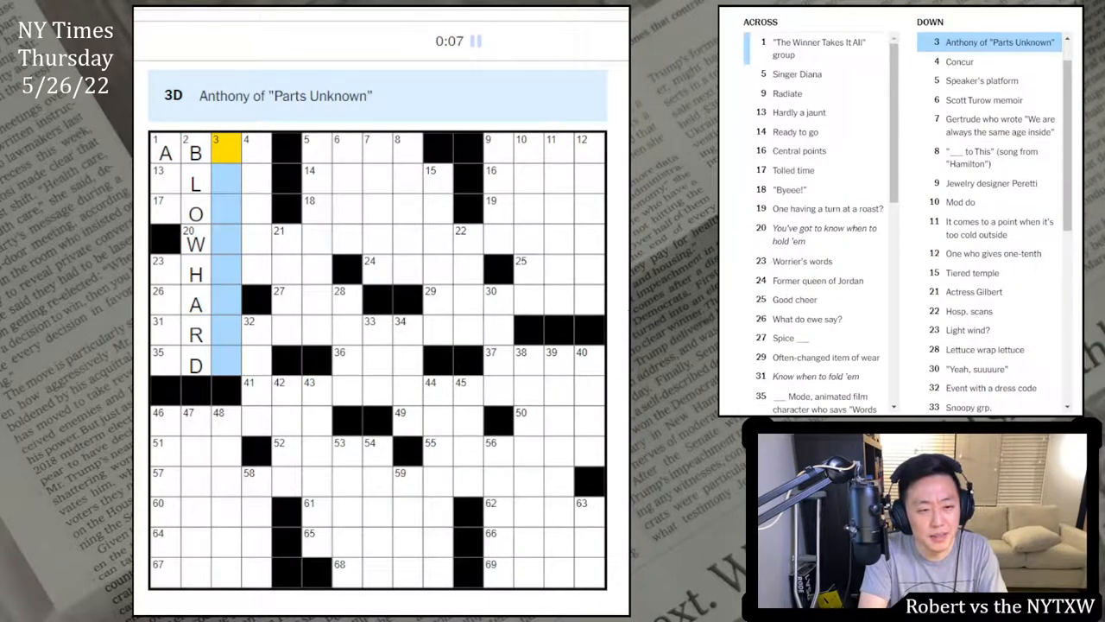
{"action": "type", "text": "BOURDAI"}
{"action": "key", "text": "Right"}
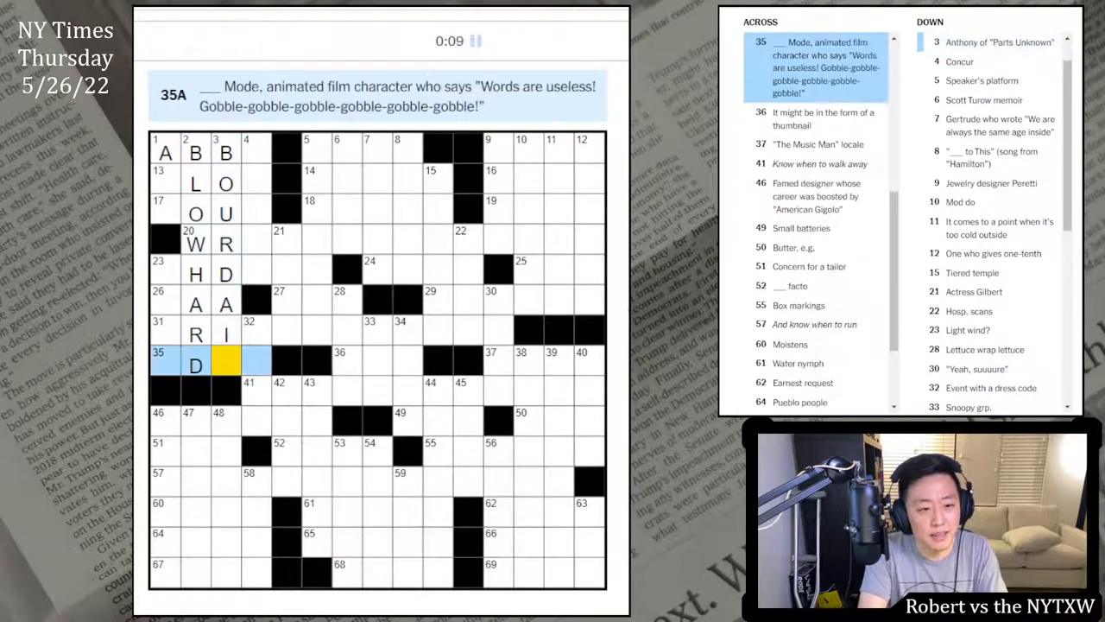
{"action": "type", "text": "NA"}
{"action": "type", "text": "E"}
{"action": "key", "text": "Right"}
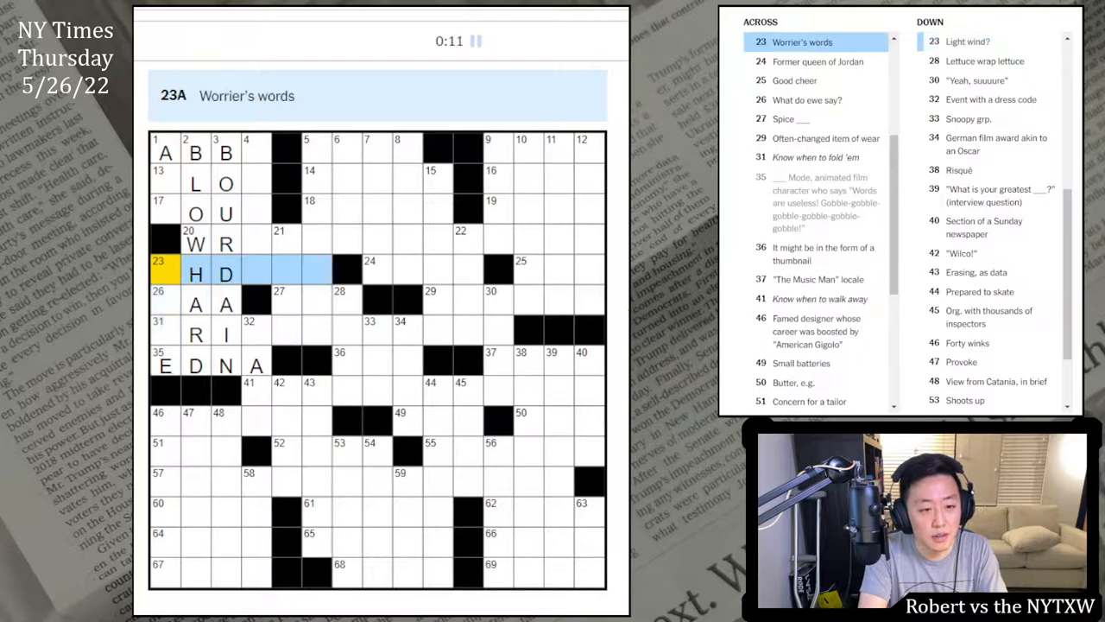
{"action": "key", "text": "Down"}
{"action": "type", "text": "OB"}
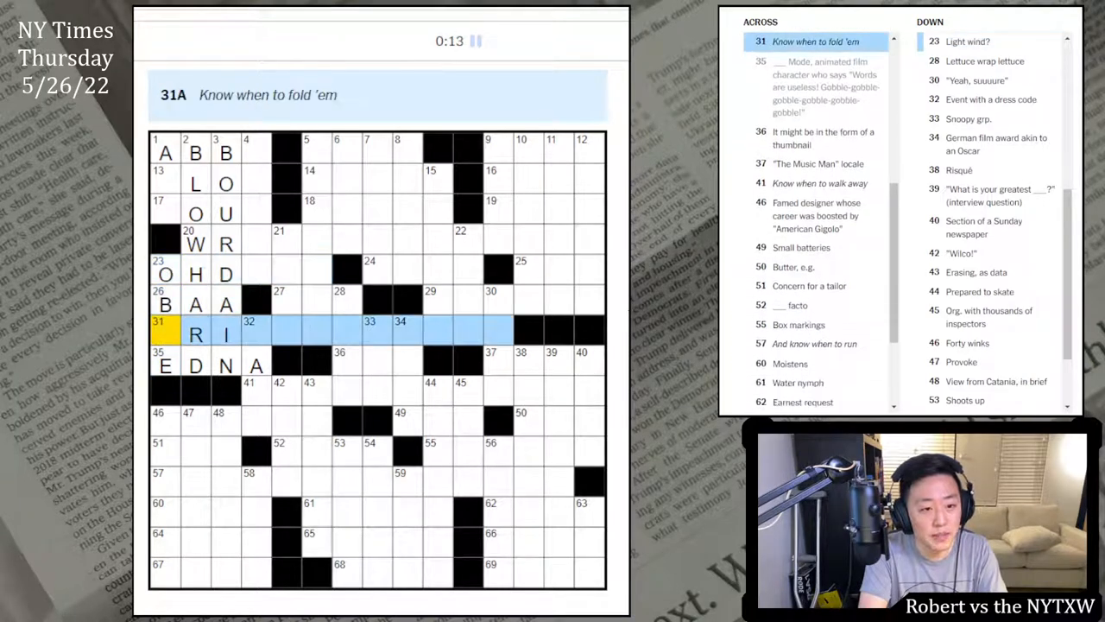
{"action": "type", "text": "O"}
{"action": "key", "text": "Down"}
{"action": "key", "text": "Up"}
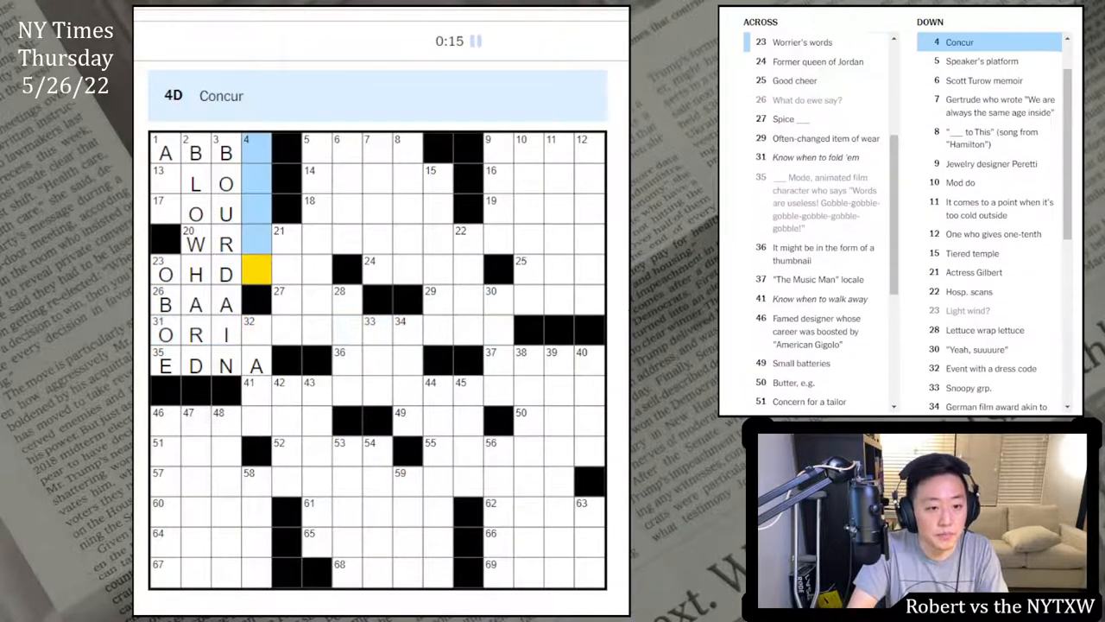
{"action": "type", "text": "EAGR"}
- Work 20 and 23 Across with 21 Down and the 5- to 7-Down columns in the top middle
{"action": "key", "text": "Right"}
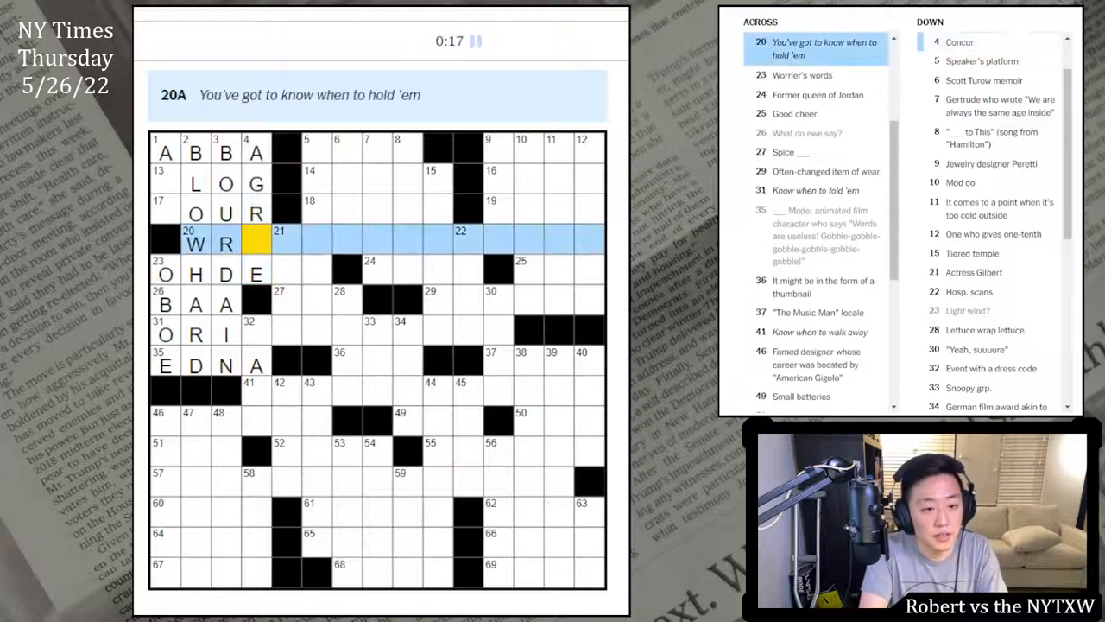
{"action": "type", "text": "E"}
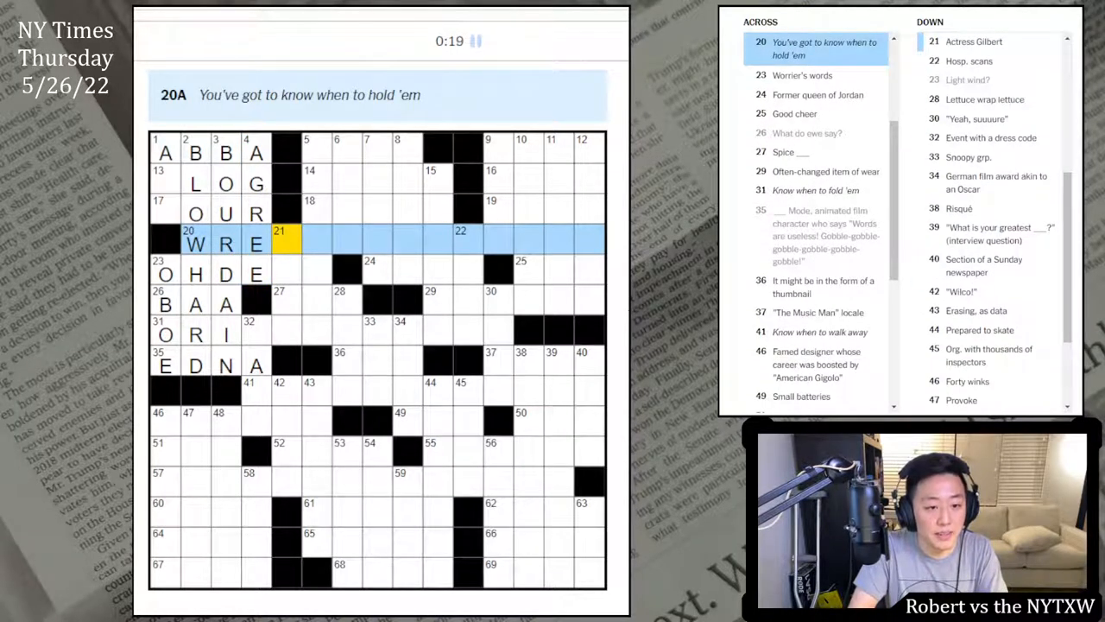
{"action": "key", "text": "Down"}
{"action": "key", "text": "Down"}
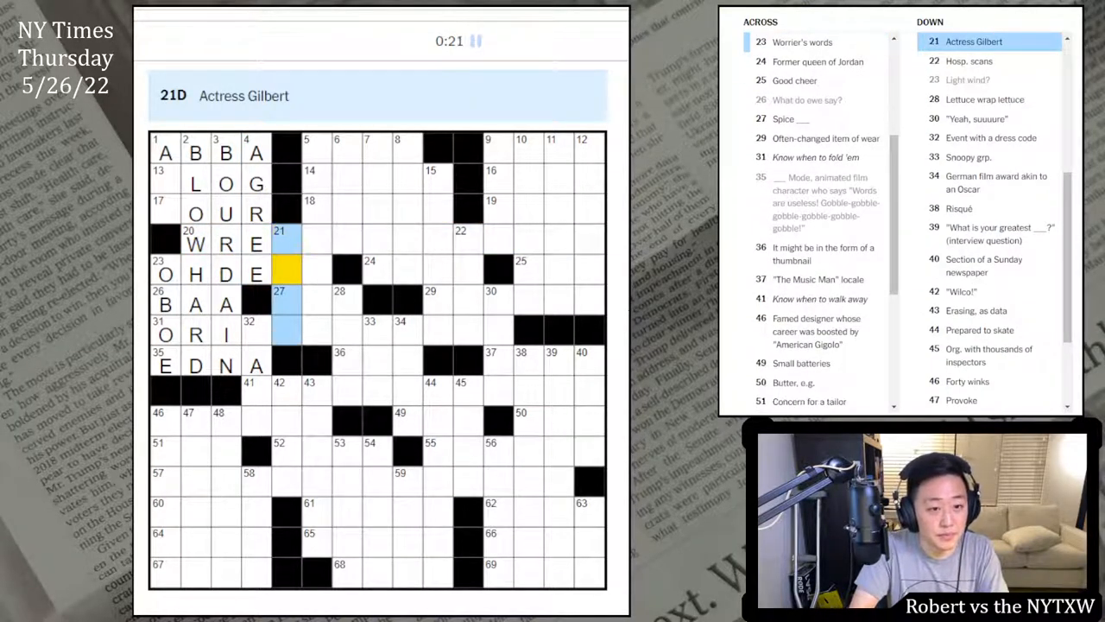
{"action": "key", "text": "Right"}
{"action": "type", "text": "A"}
{"action": "key", "text": "Down"}
{"action": "type", "text": "R"}
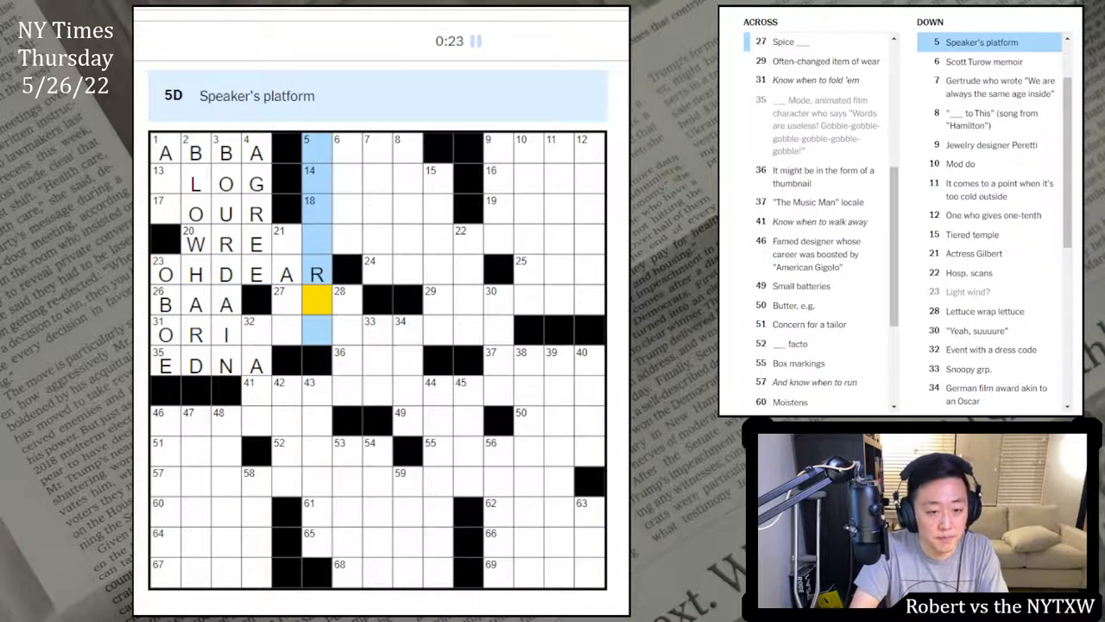
{"action": "key", "text": "Tab"}
{"action": "key", "text": "Right"}
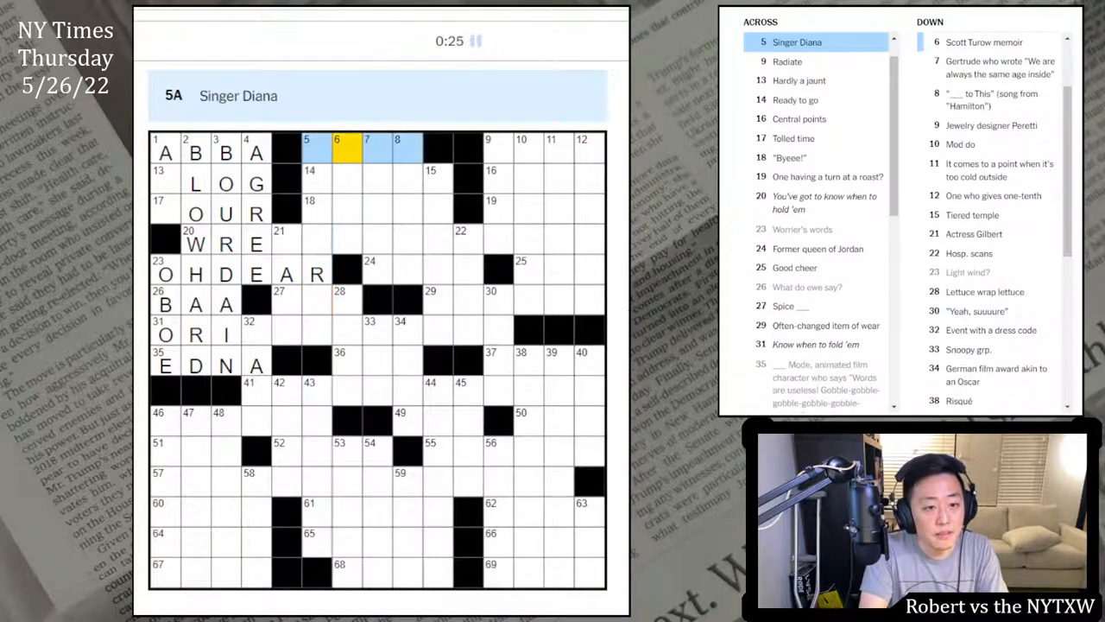
{"action": "key", "text": "Down"}
{"action": "key", "text": "Tab"}
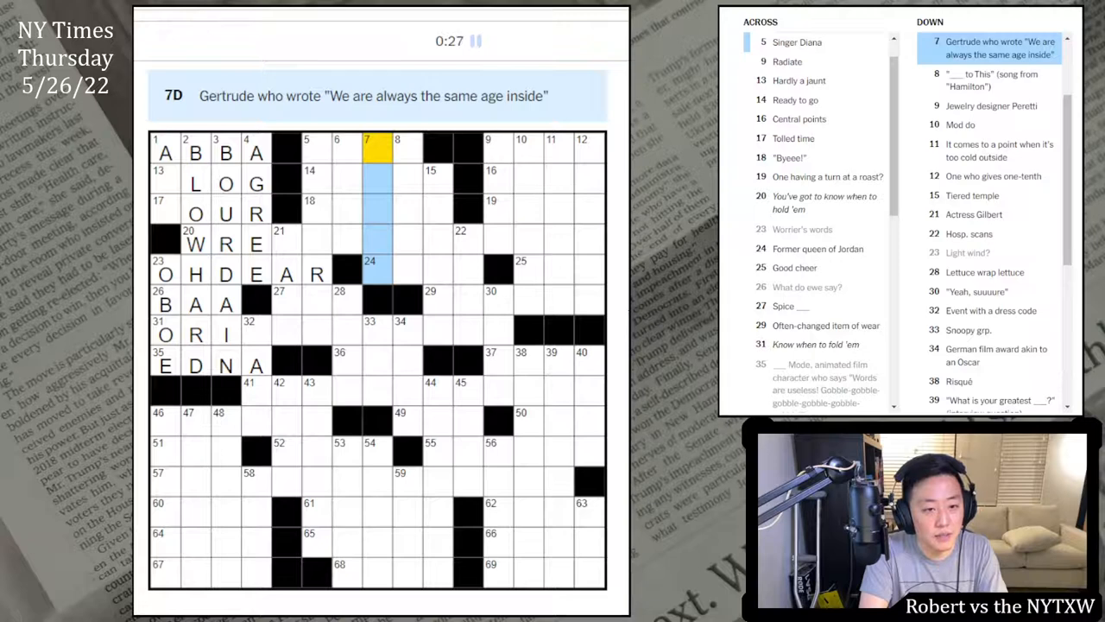
{"action": "type", "text": "STEIN"}
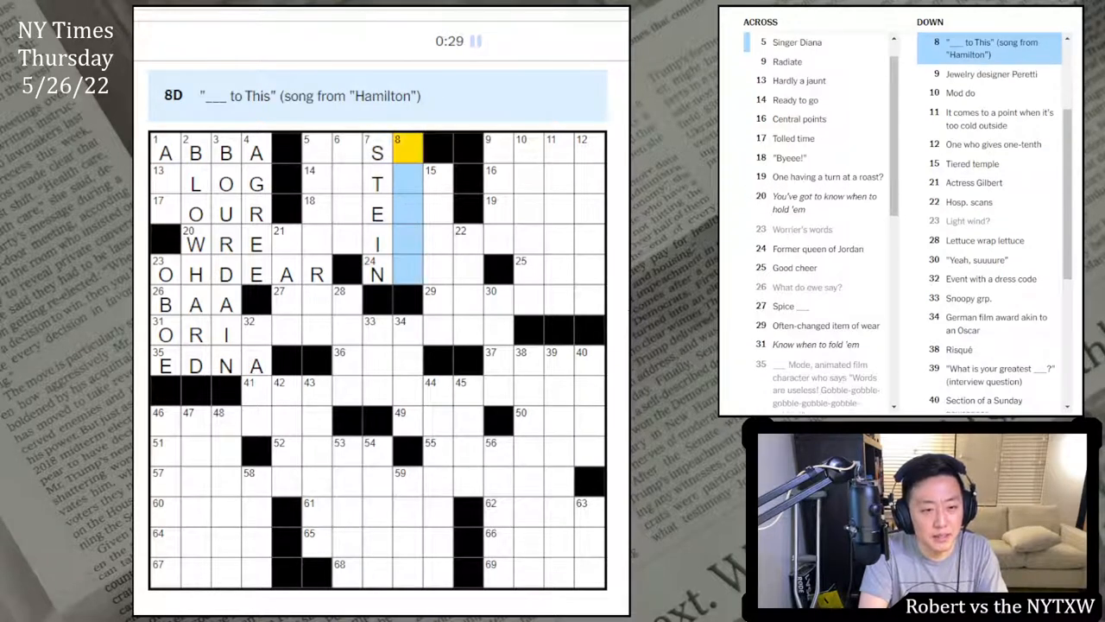
{"action": "type", "text": "SAYNO"}
{"action": "key", "text": "shift+Tab"}
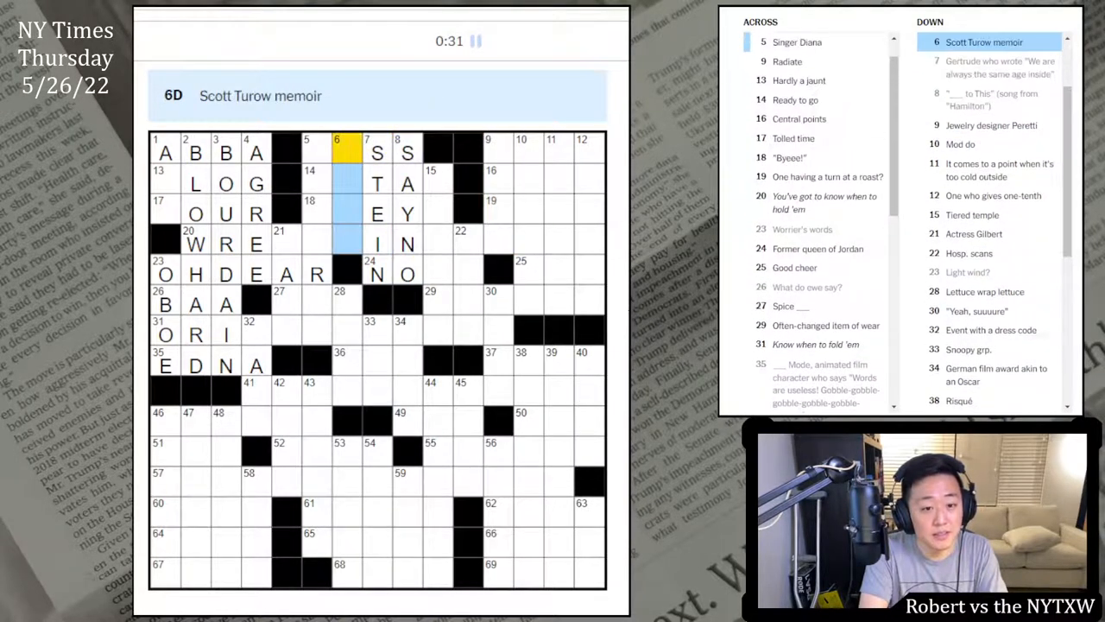
{"action": "key", "text": "Left"}
{"action": "type", "text": "O"}
{"action": "key", "text": "space"}
{"action": "key", "text": "space"}
{"action": "key", "text": "space"}
{"action": "type", "text": "ROSTRUM"}
{"action": "key", "text": "space"}
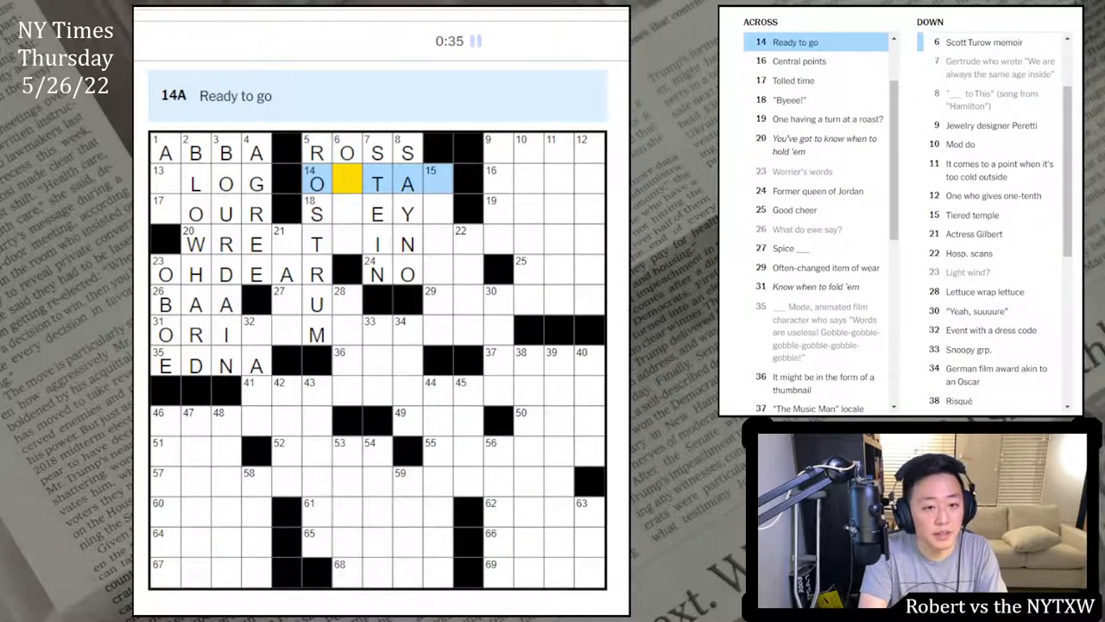
{"action": "type", "text": "NTAP"}
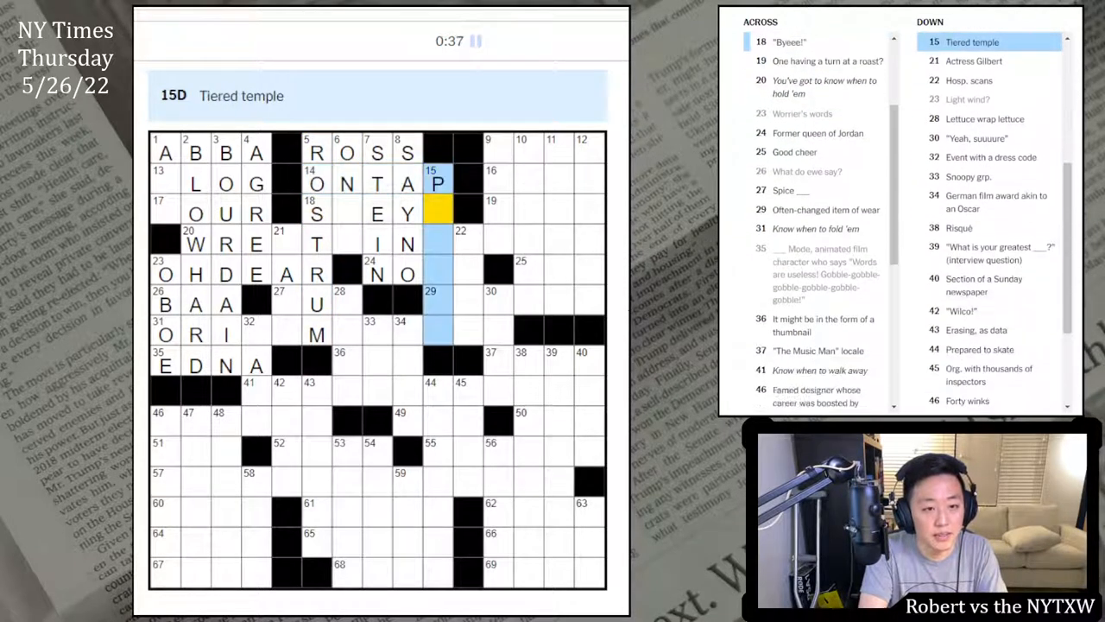
{"action": "type", "text": "AGOD"}
- Fill around 31 and 29 Across, 22 Down, 9 Down and 19 Across
{"action": "key", "text": "space"}
{"action": "type", "text": "A"}
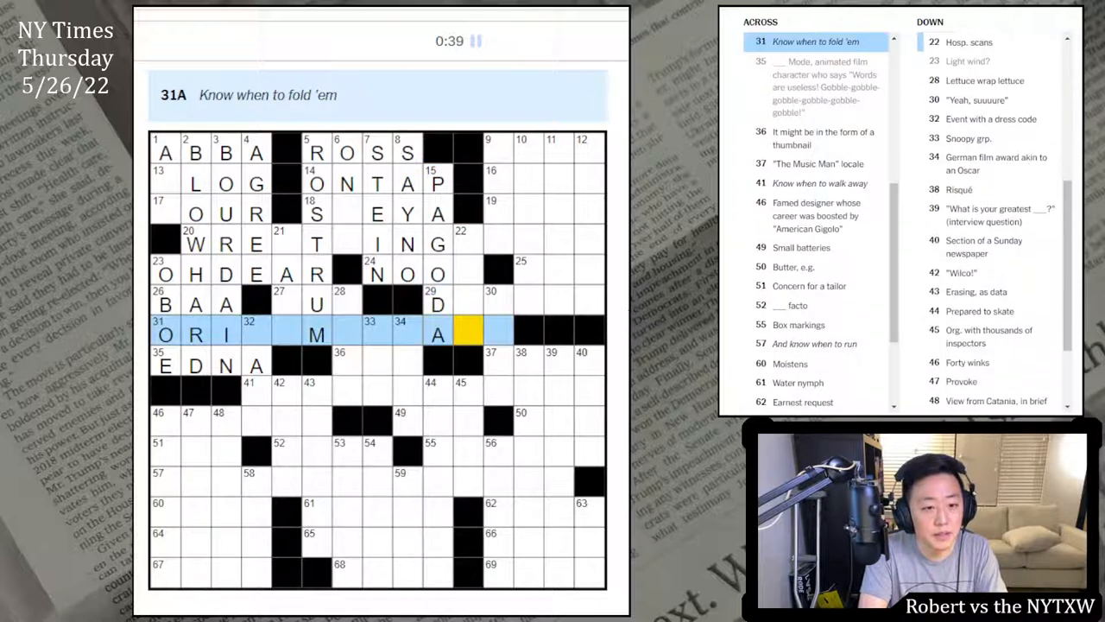
{"action": "key", "text": "shift+Tab"}
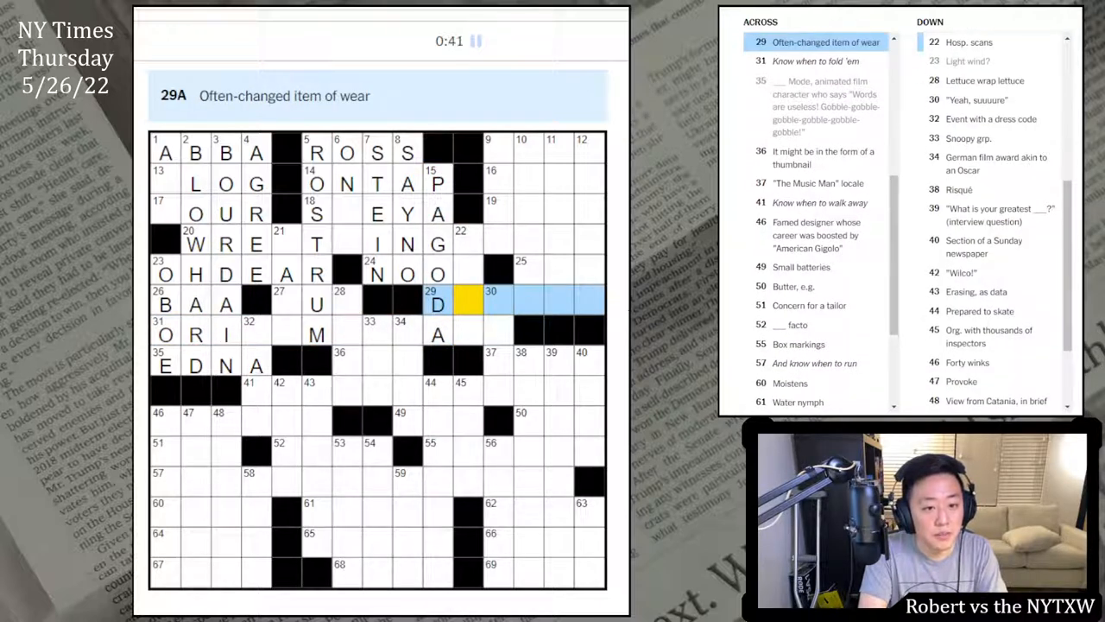
{"action": "key", "text": "space"}
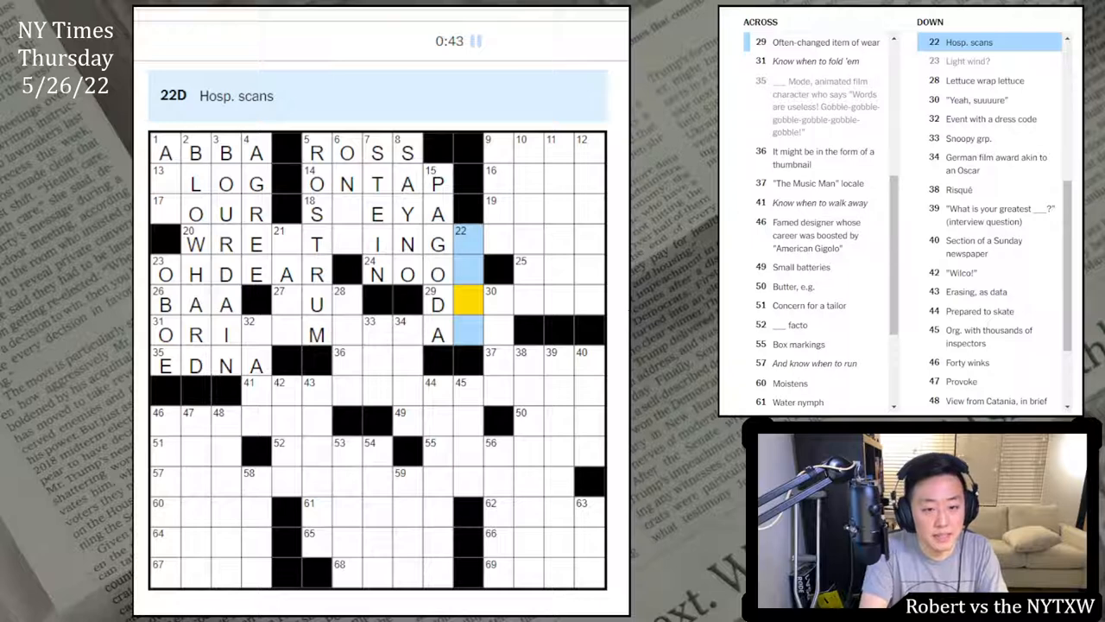
{"action": "key", "text": "Up"}
{"action": "type", "text": "RIS"}
{"action": "key", "text": "space"}
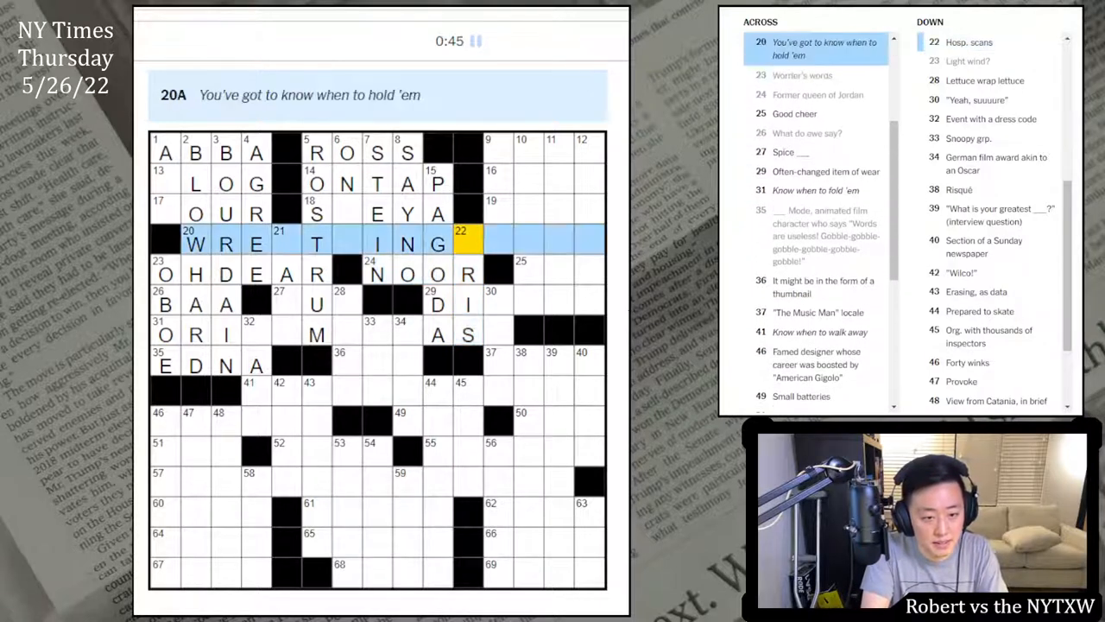
{"action": "type", "text": "M"}
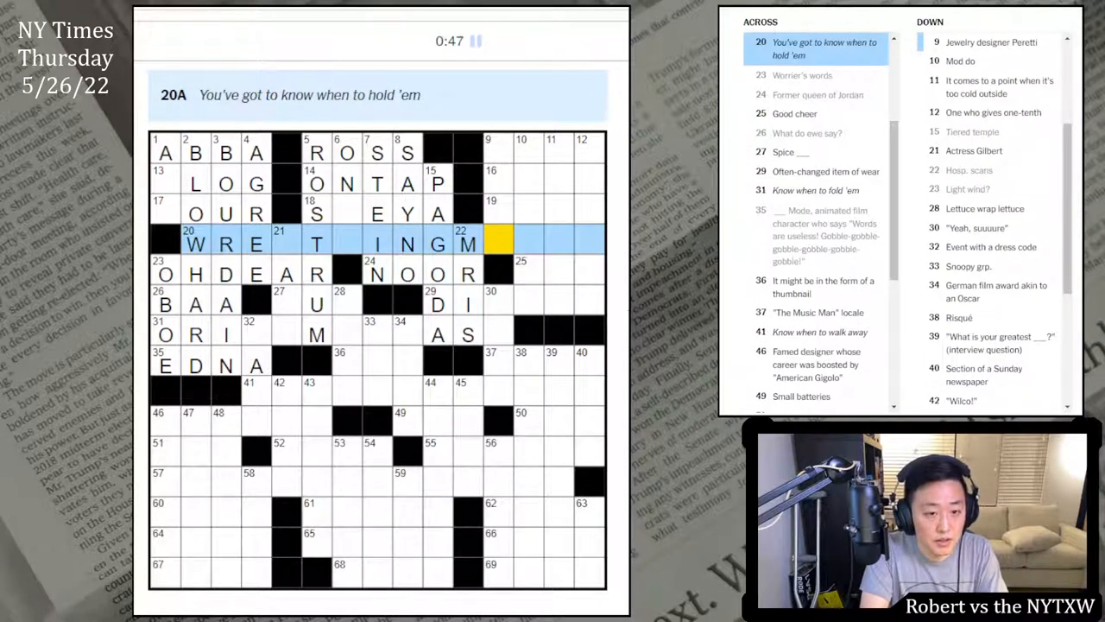
{"action": "key", "text": "space"}
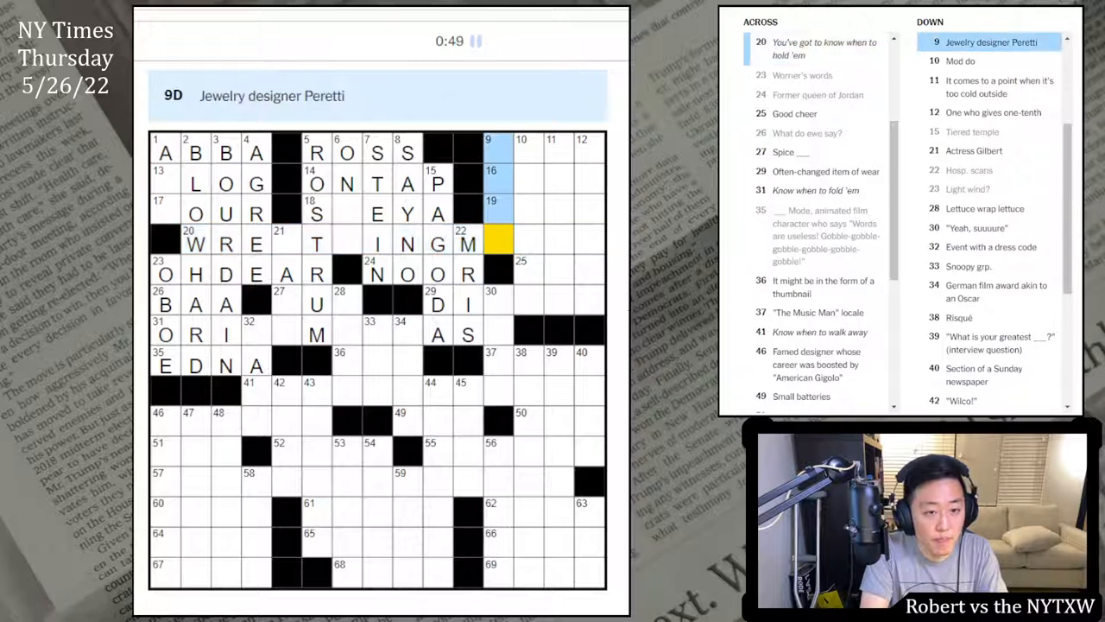
{"action": "type", "text": "AEL"}
{"action": "key", "text": "space"}
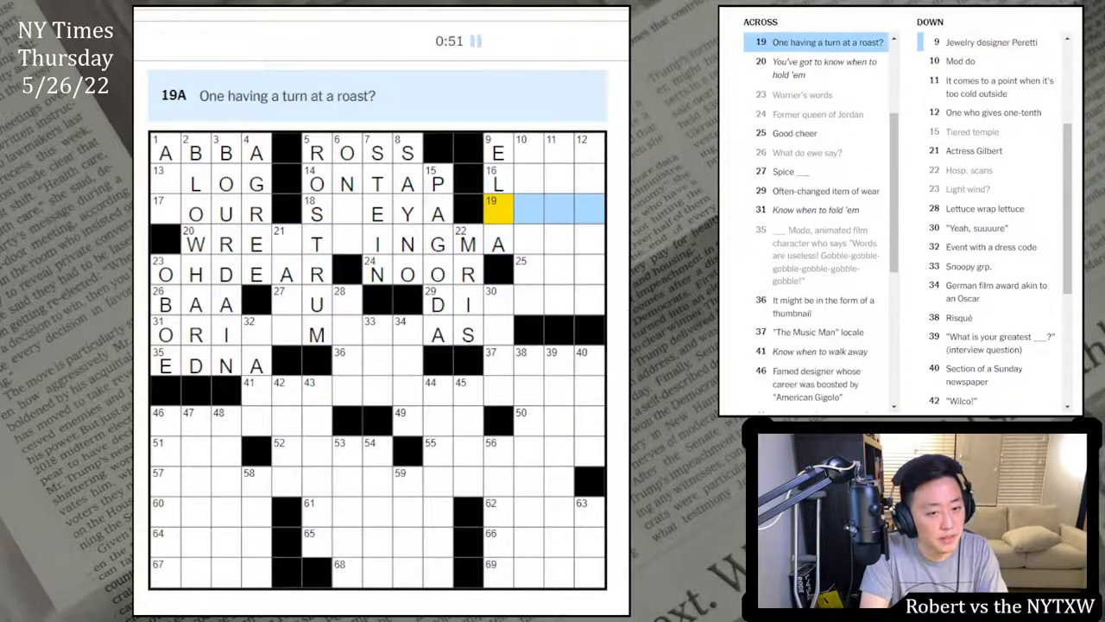
{"action": "type", "text": "S"}
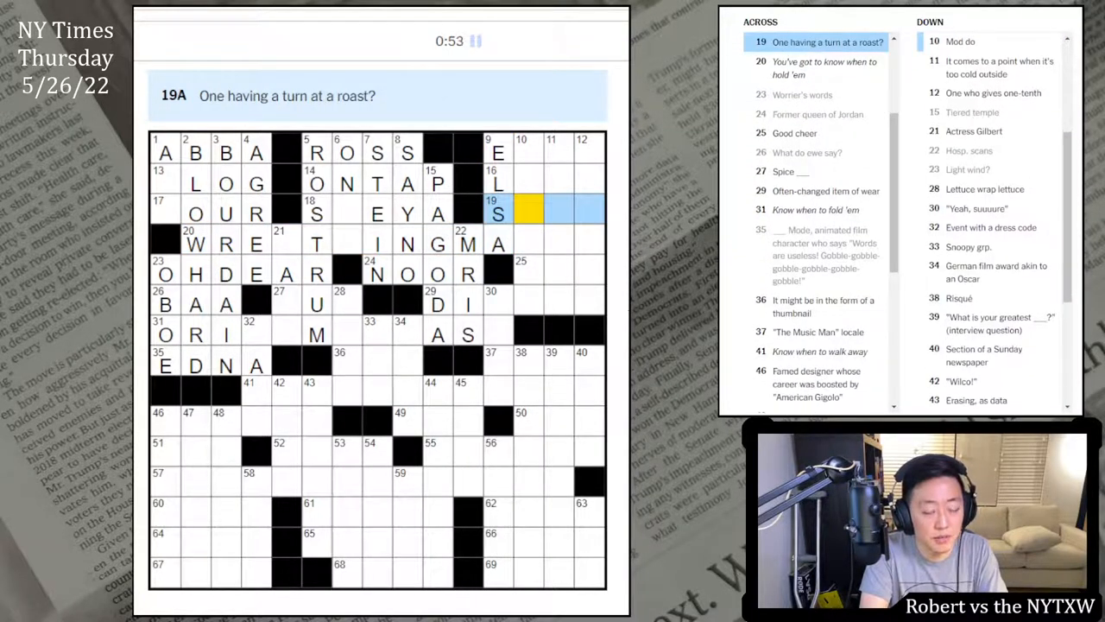
{"action": "type", "text": "PI"}
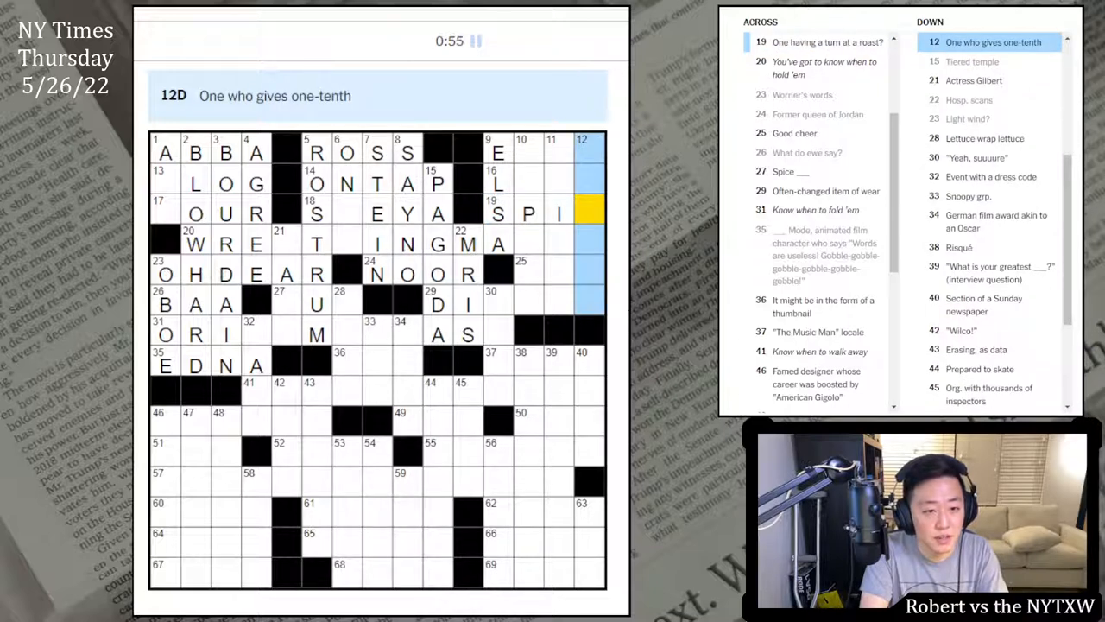
{"action": "type", "text": "THER"}
- Complete the top-right columns 10- to 12-Down, finish 18 Across and return to 1 Down
{"action": "key", "text": "Right"}
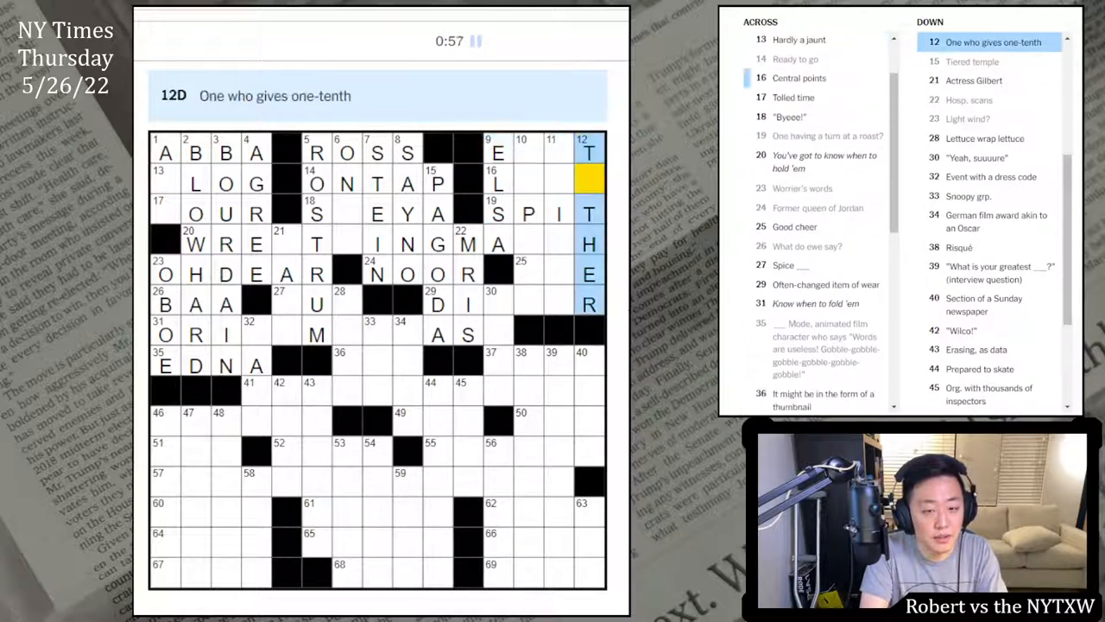
{"action": "type", "text": "T"}
{"action": "key", "text": "Down"}
{"action": "type", "text": "I"}
{"action": "type", "text": "O"}
{"action": "key", "text": "Down"}
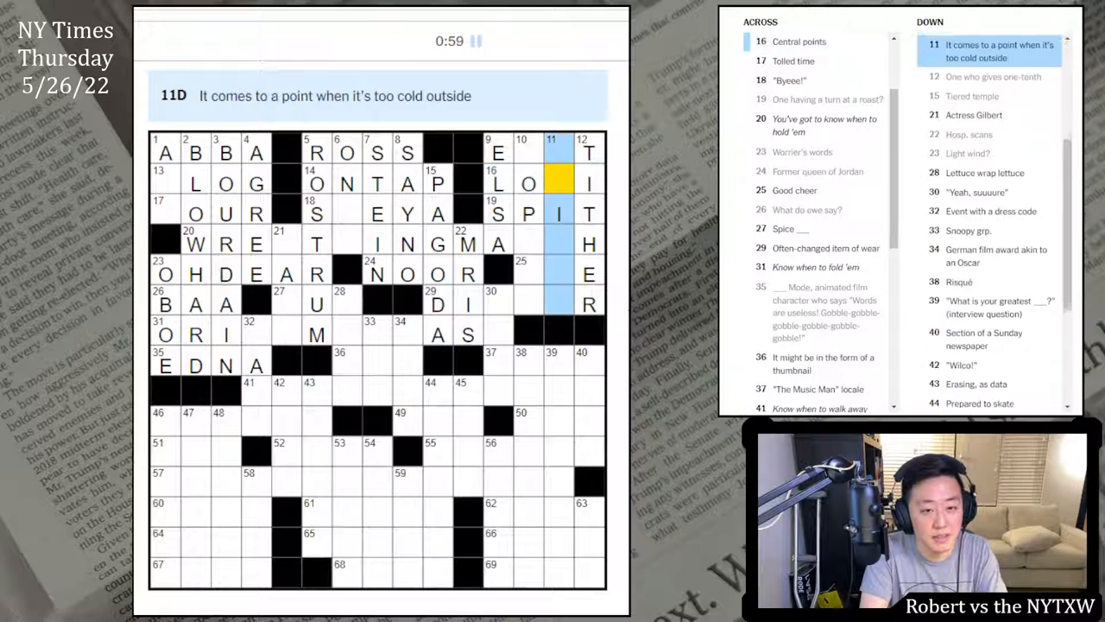
{"action": "type", "text": "CCLEI"}
{"action": "key", "text": "shift+Tab"}
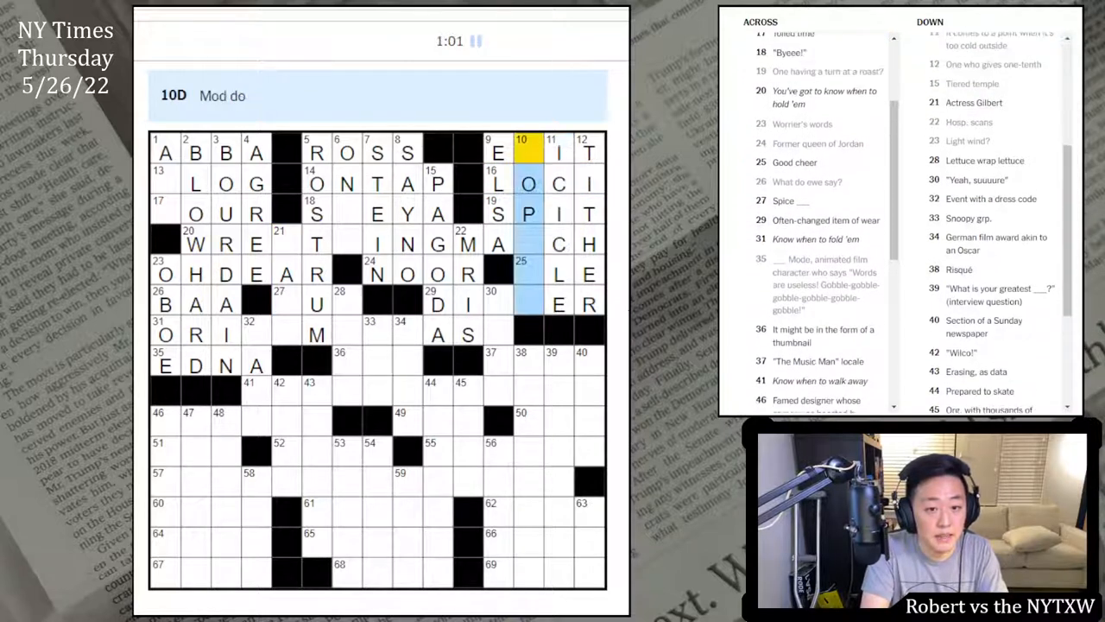
{"action": "type", "text": "M"}
{"action": "key", "text": "Right"}
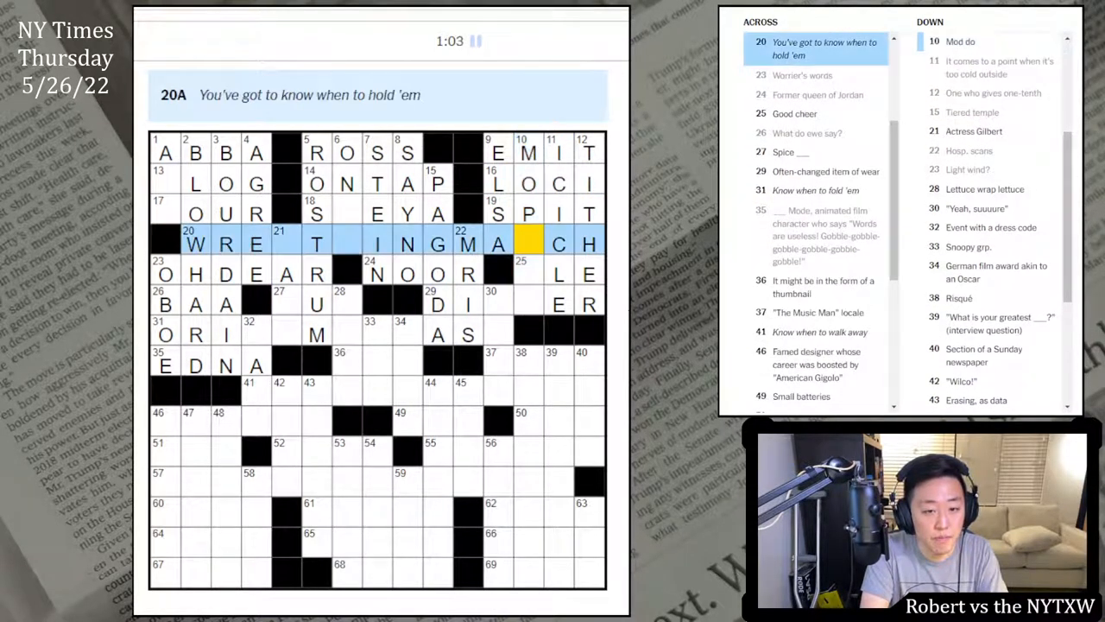
{"action": "type", "text": "TSL"}
{"action": "key", "text": "Up"}
{"action": "key", "text": "Up"}
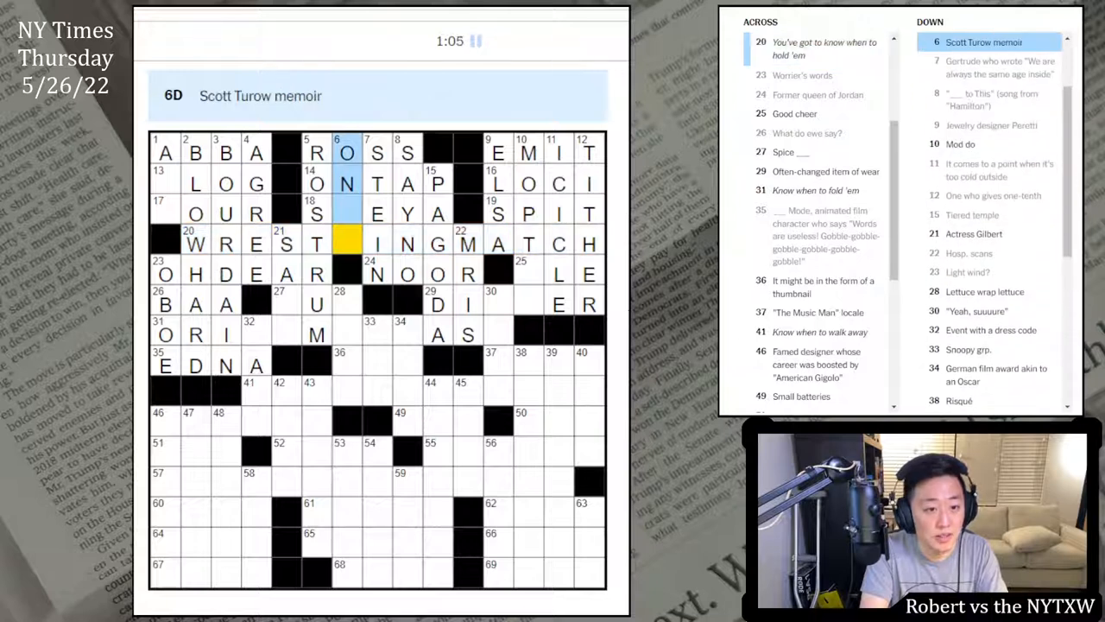
{"action": "key", "text": "Right"}
{"action": "type", "text": "E"}
{"action": "key", "text": "shift+Tab"}
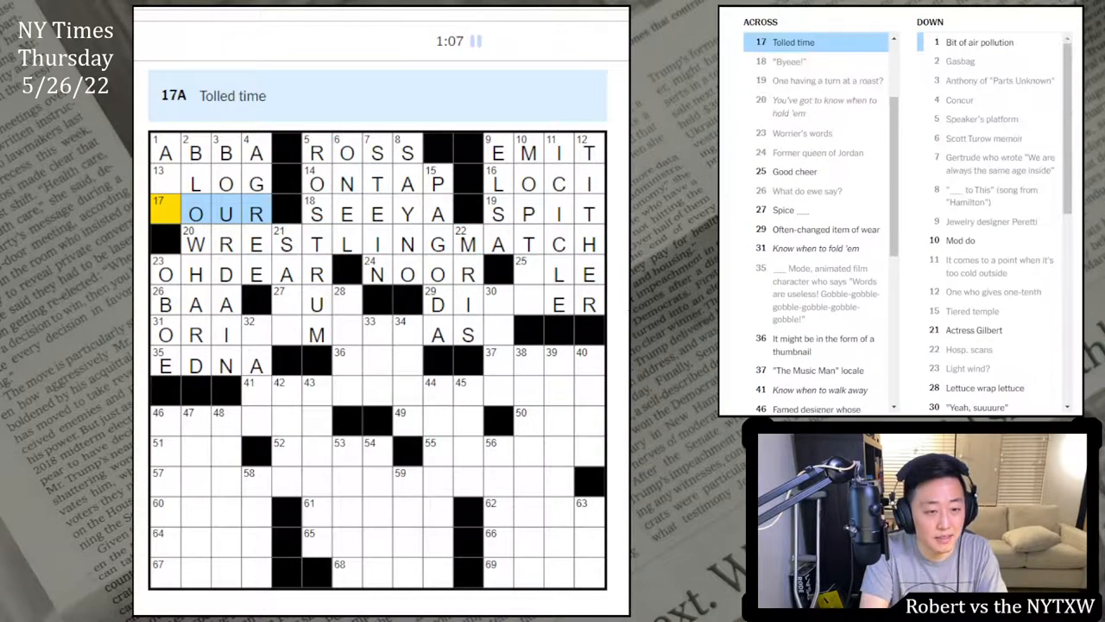
{"action": "key", "text": "Down"}
{"action": "type", "text": "HOUR S"}
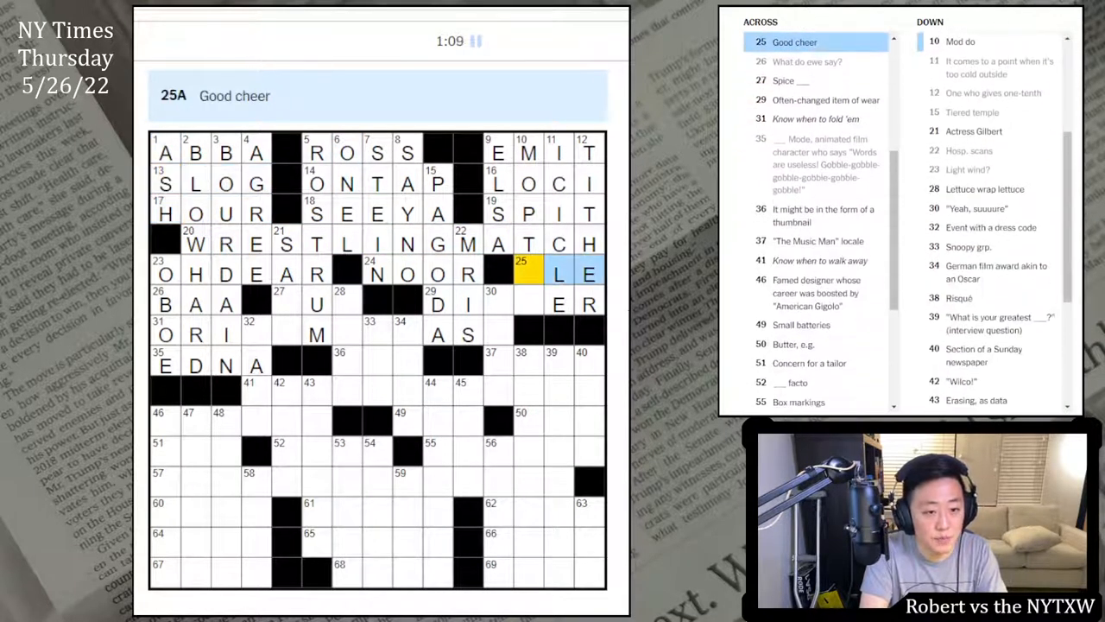
- Fill 25 and 29 Across and 30 Down, complete ORIGAMI at 31 Across, then start R at 27 Across into 28 Down
{"action": "key", "text": "Down"}
{"action": "type", "text": "OP"}
{"action": "key", "text": "Left"}
{"action": "key", "text": "Left"}
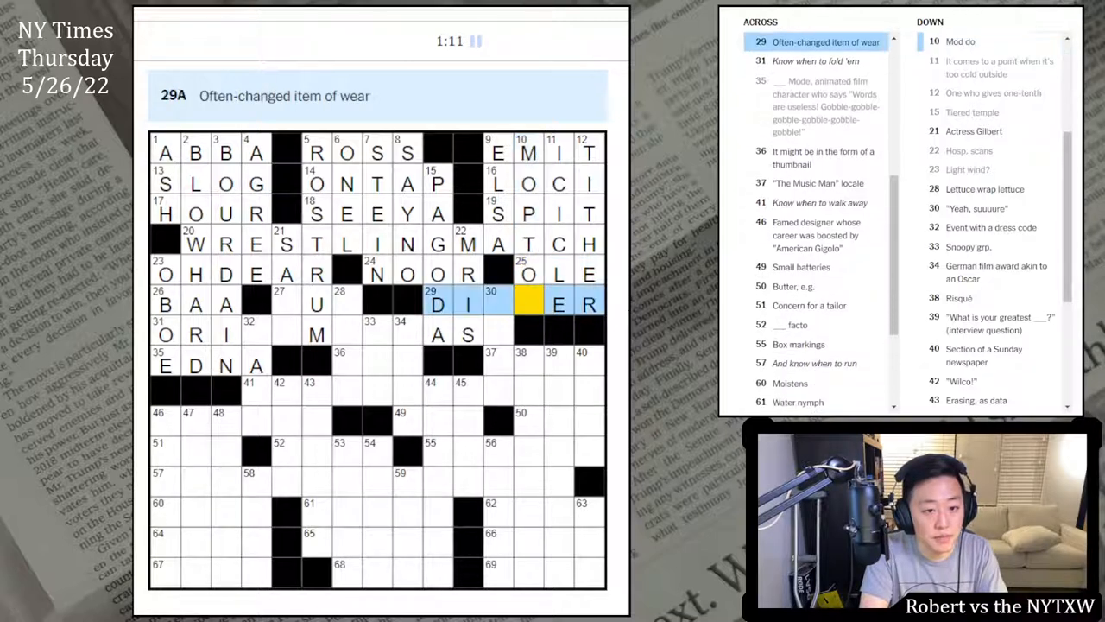
{"action": "key", "text": "Down"}
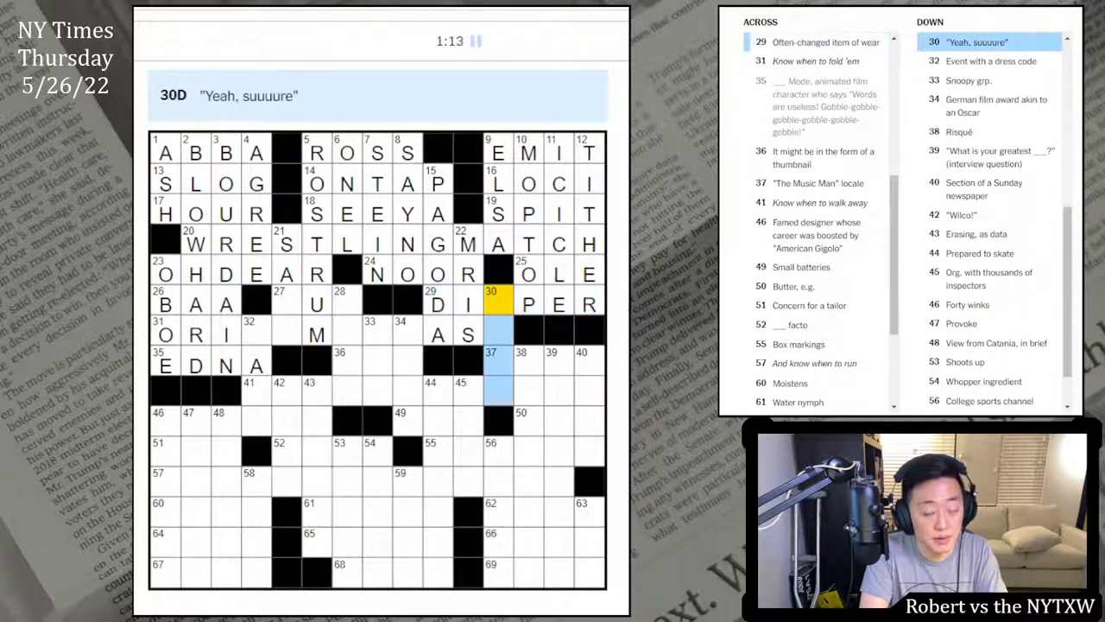
{"action": "type", "text": "A"}
{"action": "key", "text": "Left"}
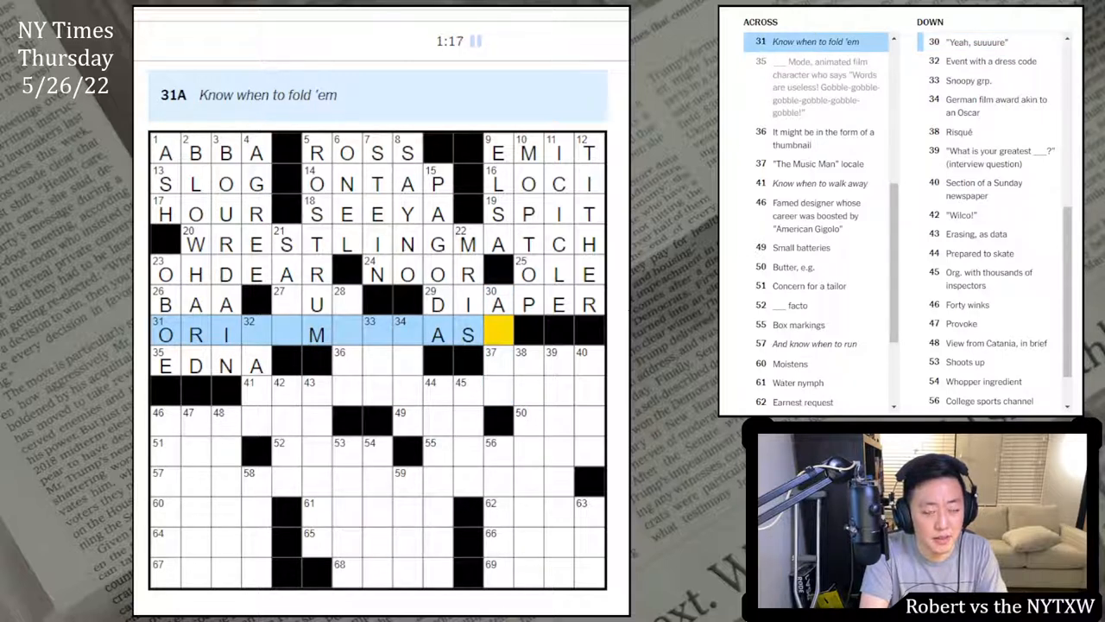
{"action": "key", "text": "Left"}
{"action": "key", "text": "Left"}
{"action": "key", "text": "Left"}
{"action": "key", "text": "Left"}
{"action": "key", "text": "Left"}
{"action": "key", "text": "Left"}
{"action": "type", "text": "GAMI"}
{"action": "key", "text": "Down"}
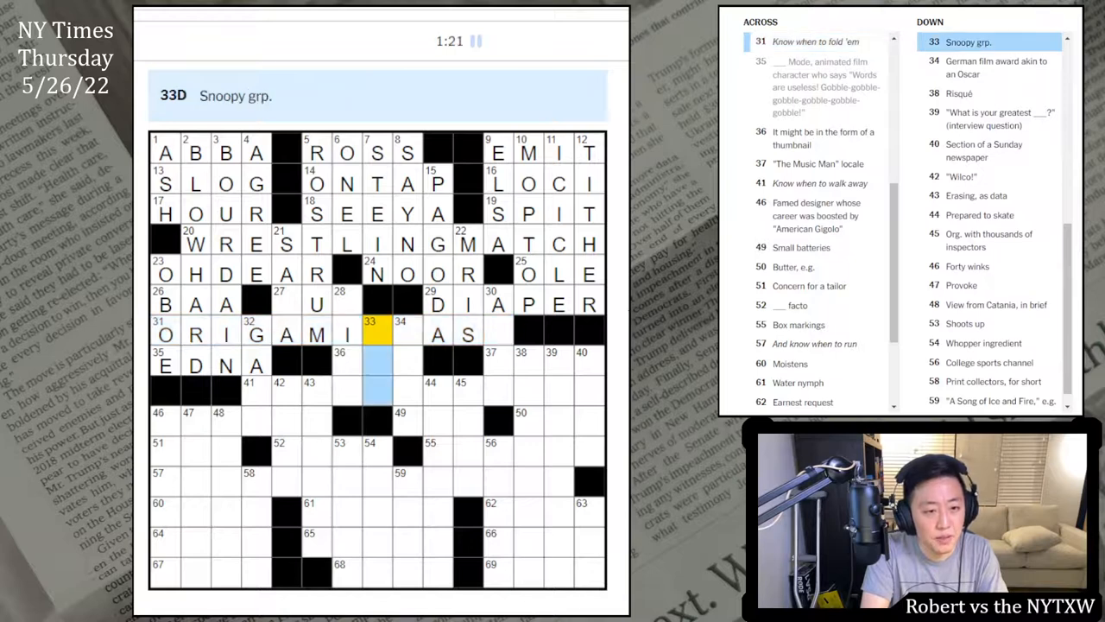
{"action": "key", "text": "Tab"}
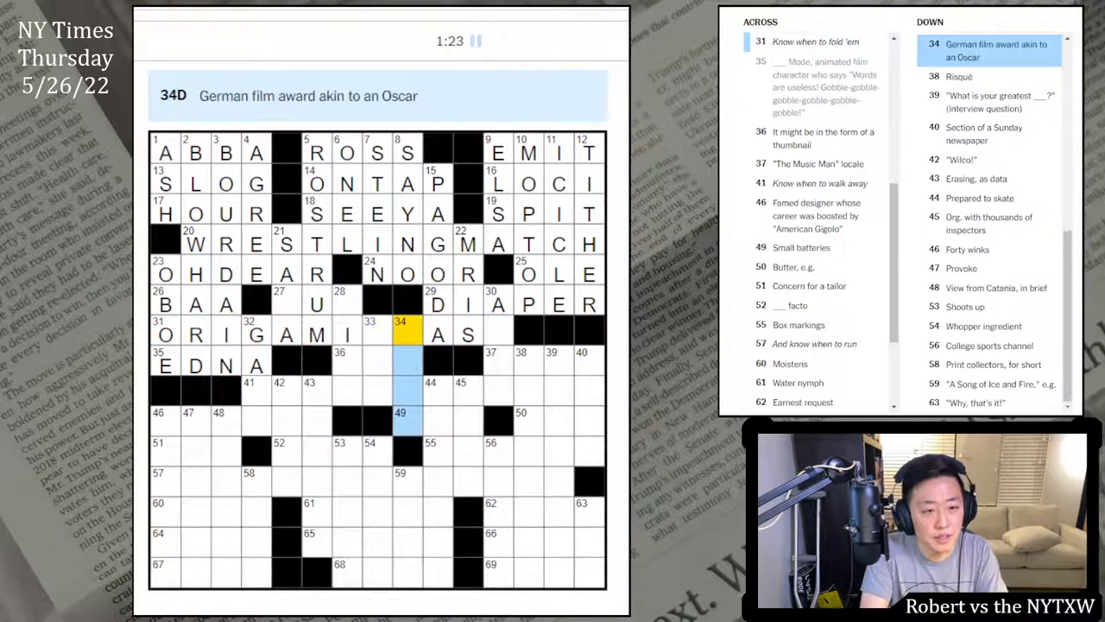
{"action": "left_click", "coordinate": [286, 302]}
{"action": "left_click", "coordinate": [286, 302]}
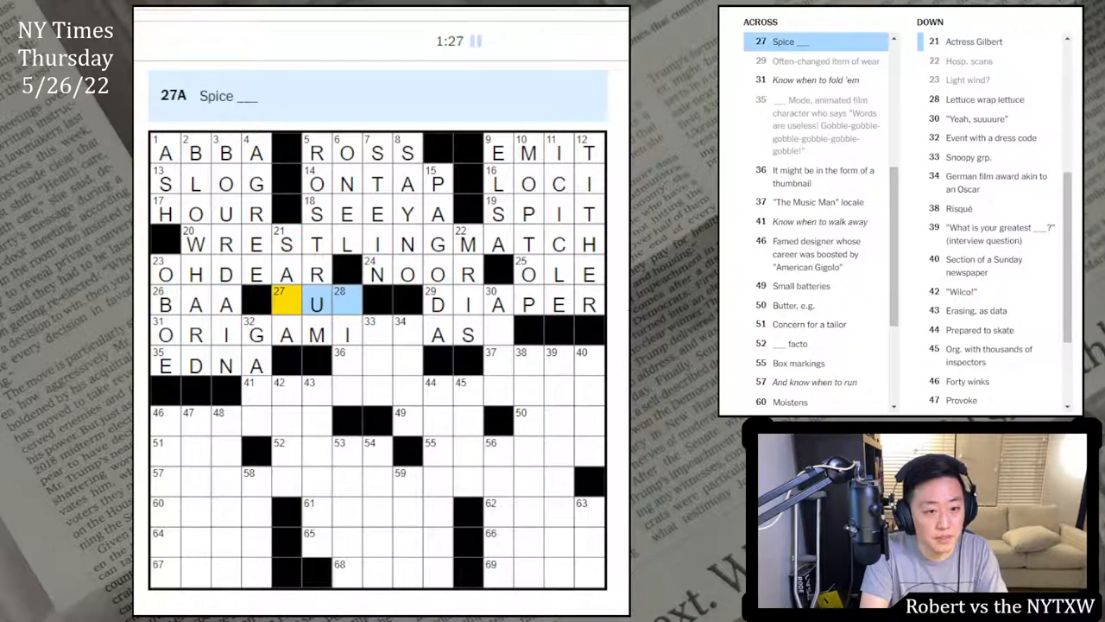
{"action": "type", "text": "R"}
{"action": "key", "text": "Down"}
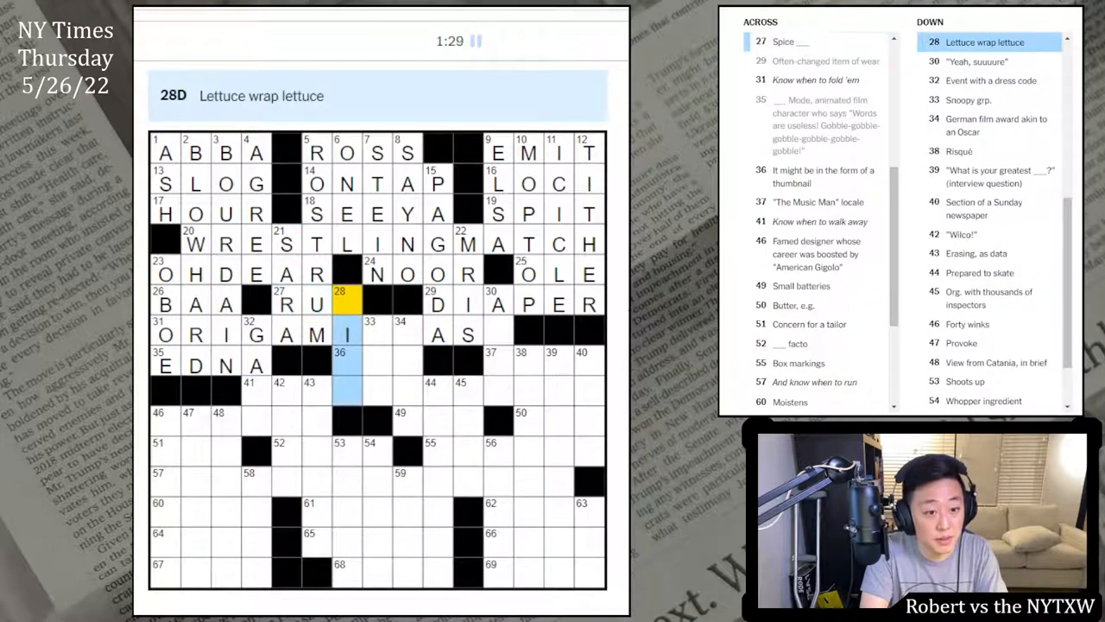
{"action": "type", "text": "BIB"}
- Finish RUB via 28 Down, enter ASS at 30 Down and fill the blank 36 Across square
{"action": "key", "text": "Right"}
{"action": "type", "text": "B"}
{"action": "key", "text": "shift+Tab"}
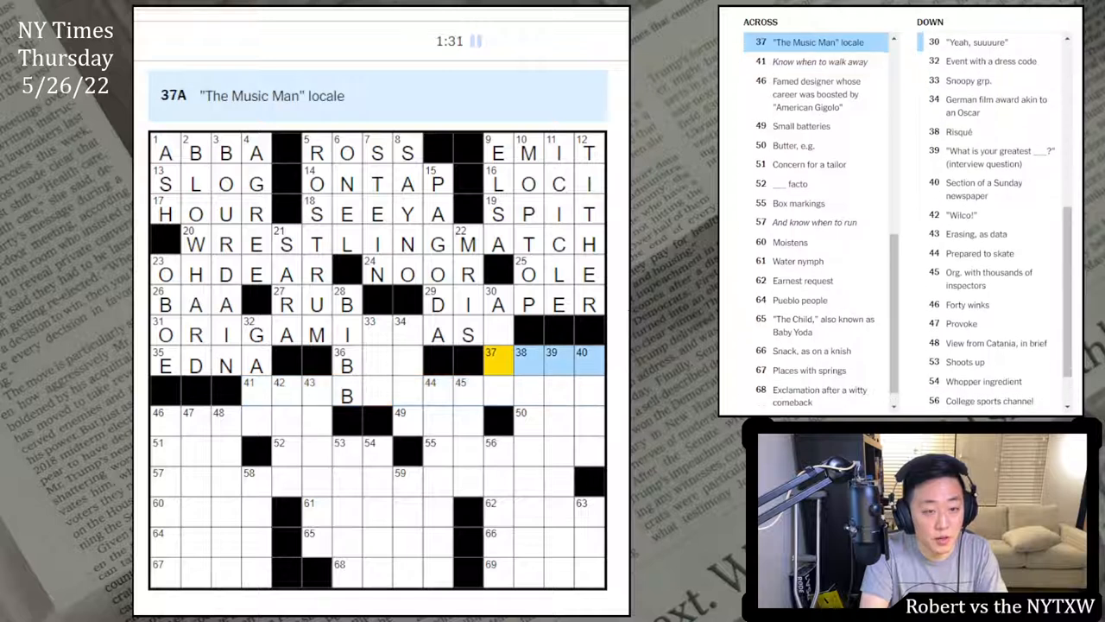
{"action": "key", "text": "Down"}
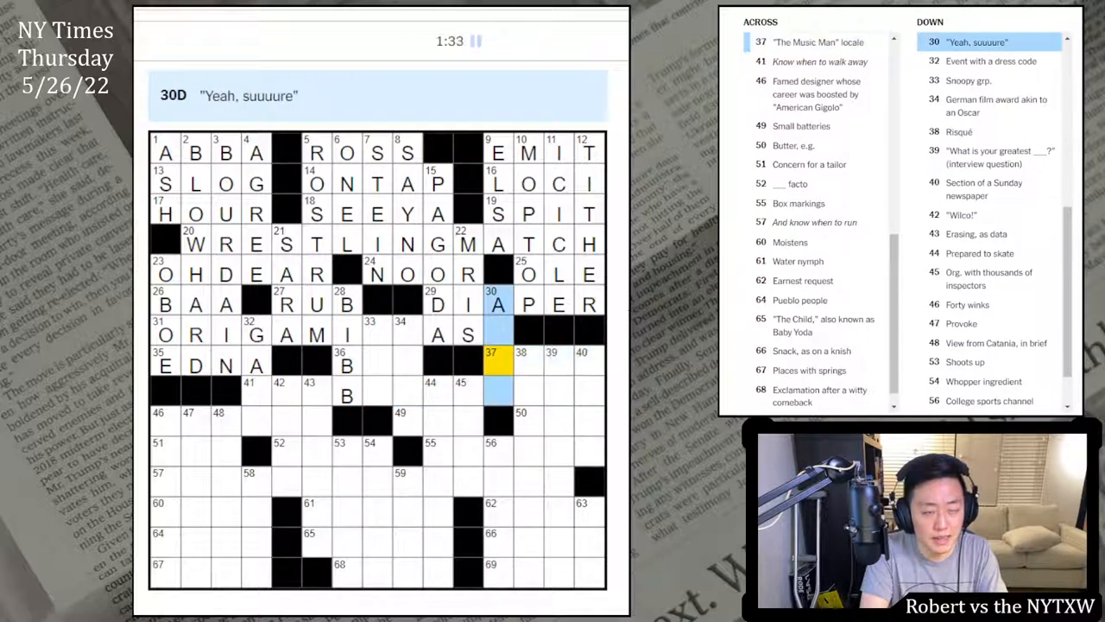
{"action": "type", "text": "IF"}
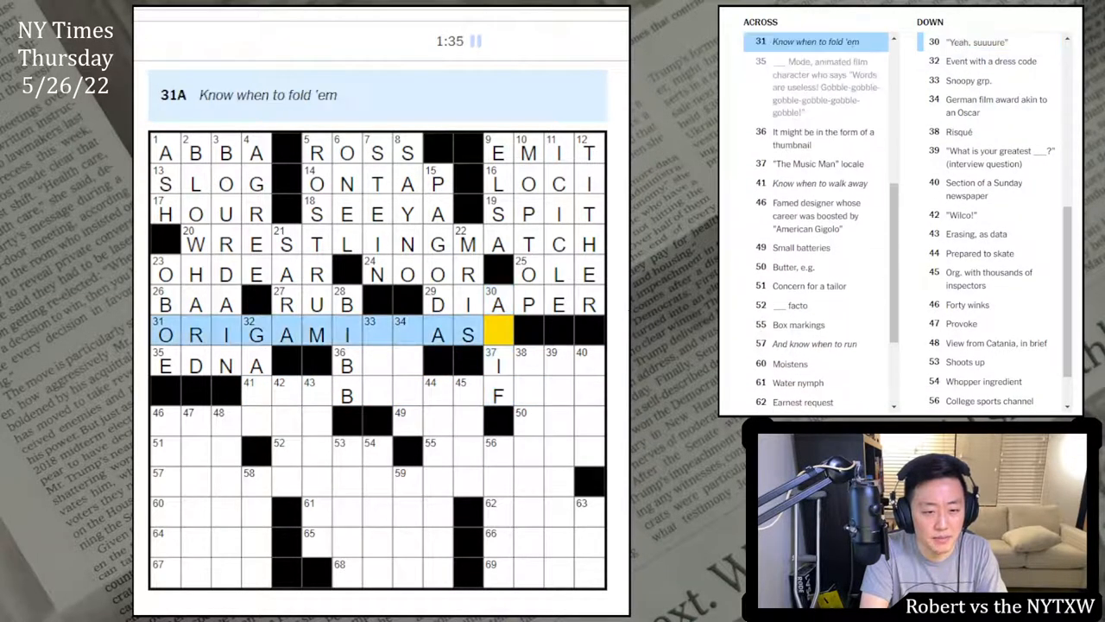
{"action": "type", "text": "S"}
{"action": "key", "text": "Down"}
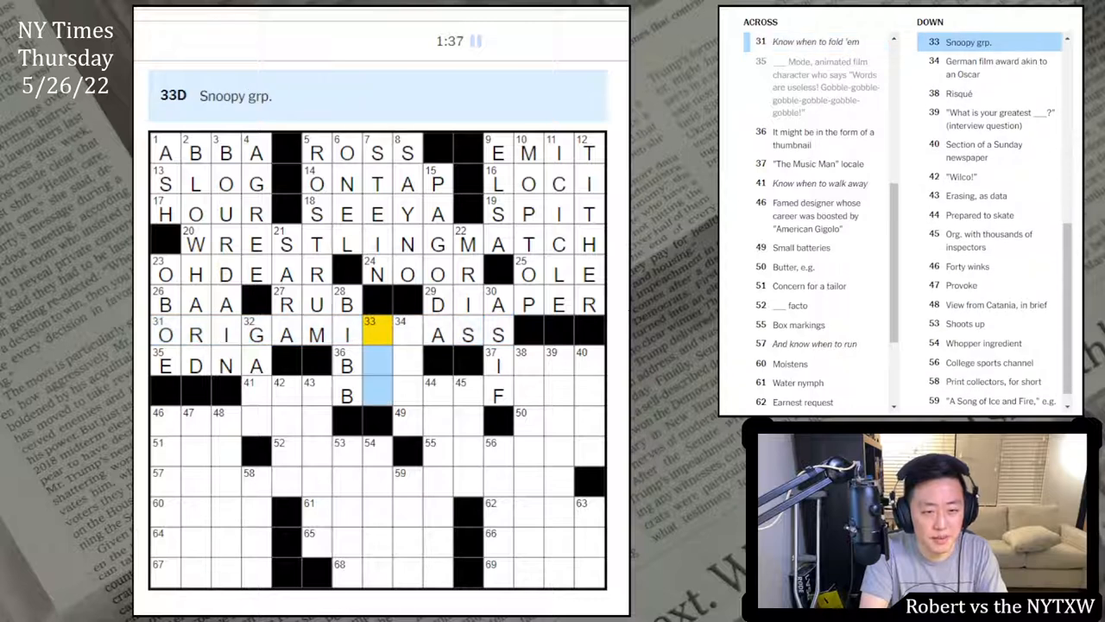
{"action": "left_click", "coordinate": [993, 61]}
{"action": "left_click", "coordinate": [823, 138]}
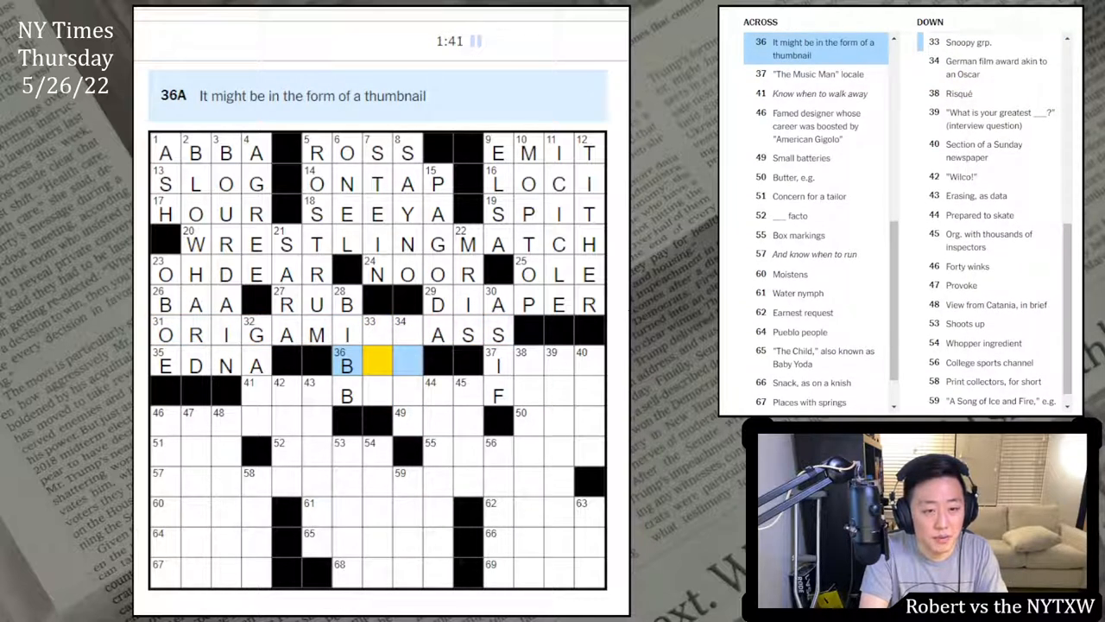
- Enter IOWA, WEAKNESS, URSA and ARTS through 38- to 40-Down, 50 and 52 Across, checking 42 Down
{"action": "key", "text": "Tab"}
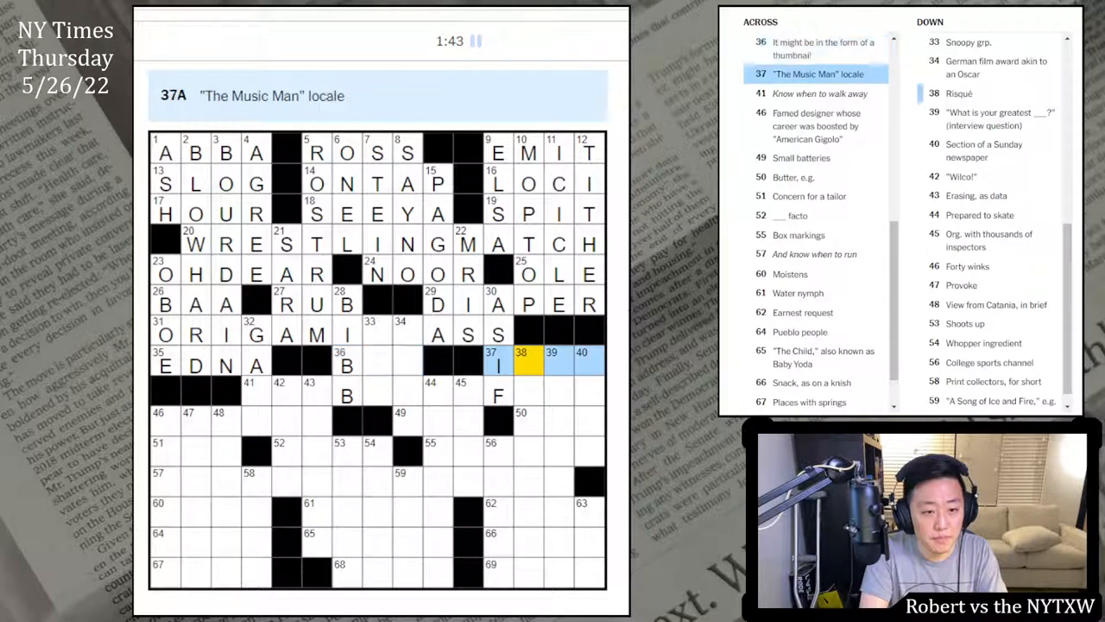
{"action": "key", "text": "Down"}
{"action": "type", "text": "O"}
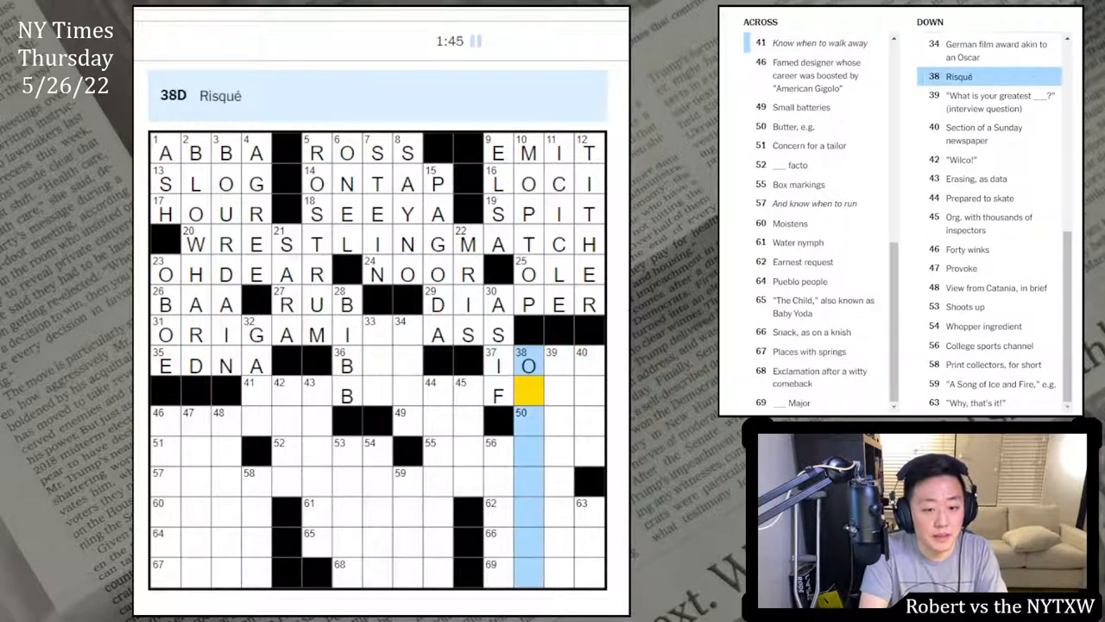
{"action": "key", "text": "Tab"}
{"action": "type", "text": "W"}
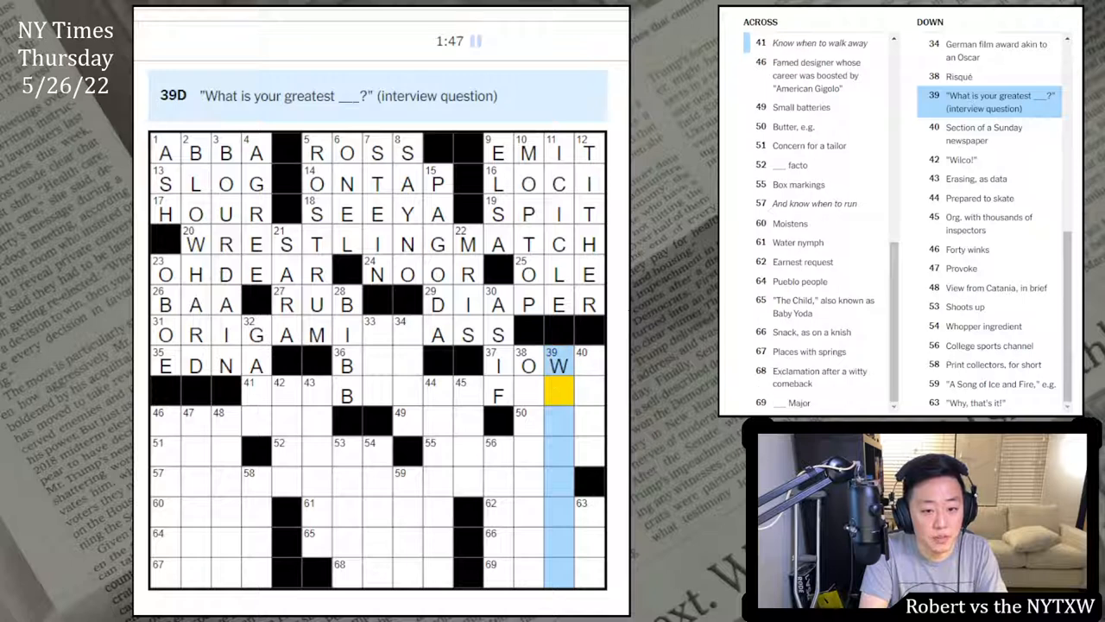
{"action": "type", "text": "EAKNESSURA"}
{"action": "key", "text": "Tab"}
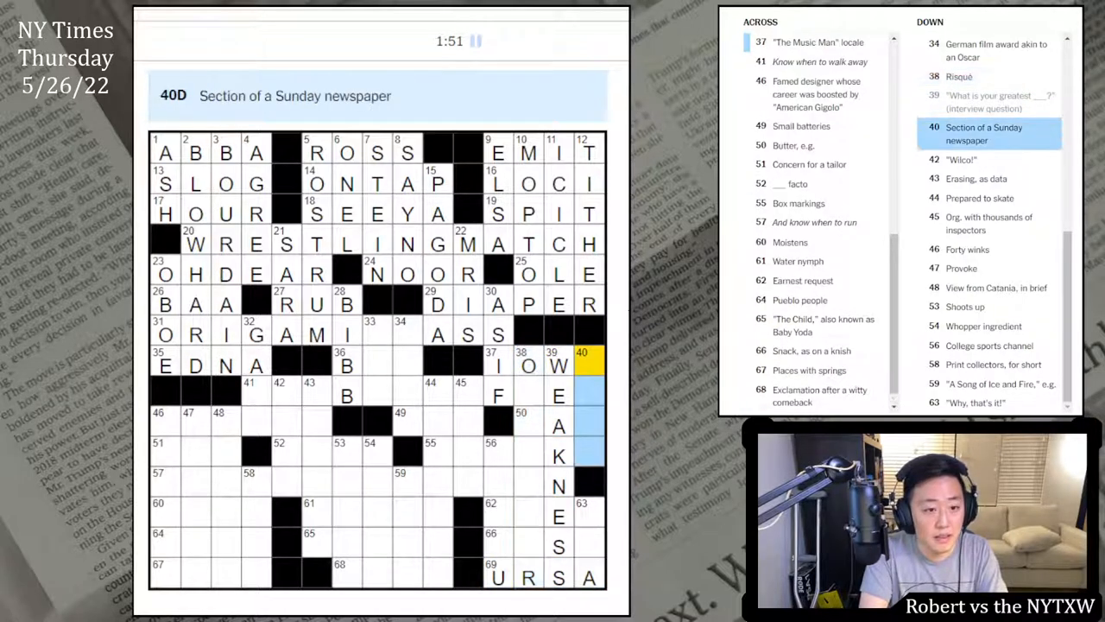
{"action": "type", "text": "AR"}
{"action": "key", "text": "Right"}
{"action": "type", "text": "T"}
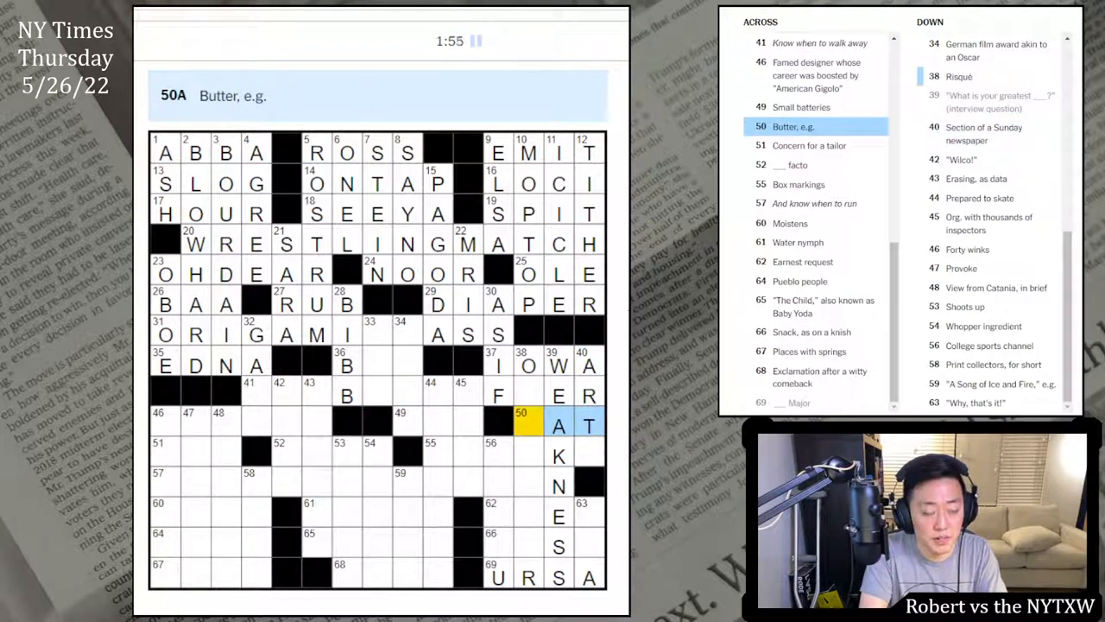
{"action": "key", "text": "Down"}
{"action": "type", "text": "S"}
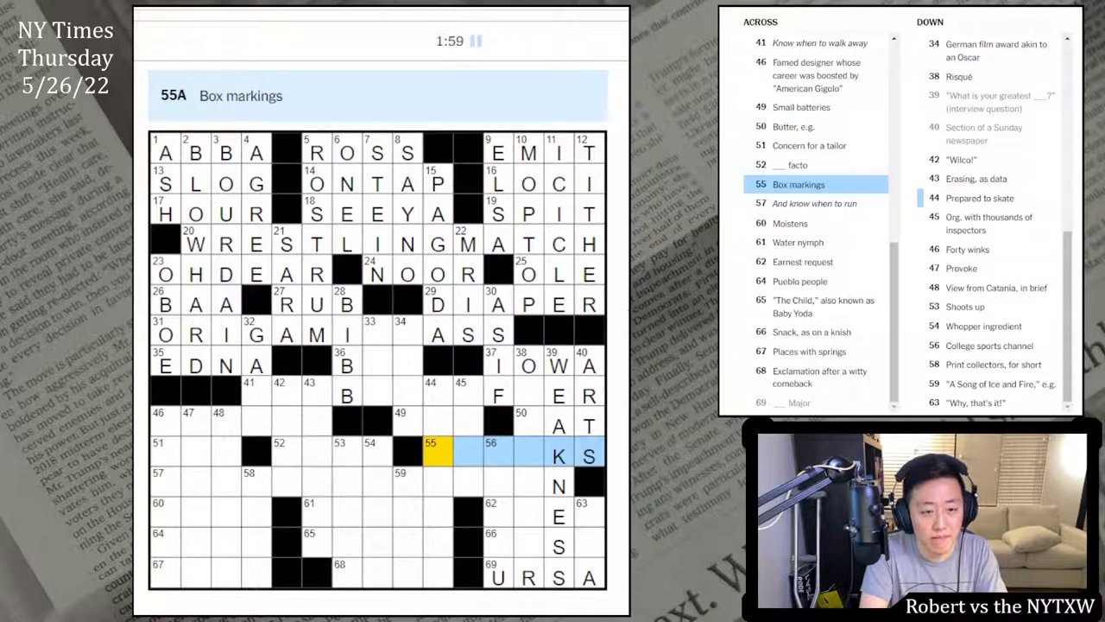
{"action": "key", "text": "shift+Tab"}
{"action": "key", "text": "Down"}
- Fill the bottom rows via 52, 68, 65 and 61 Across with 54 and 59 Down, completing NAIAD
{"action": "key", "text": "Right"}
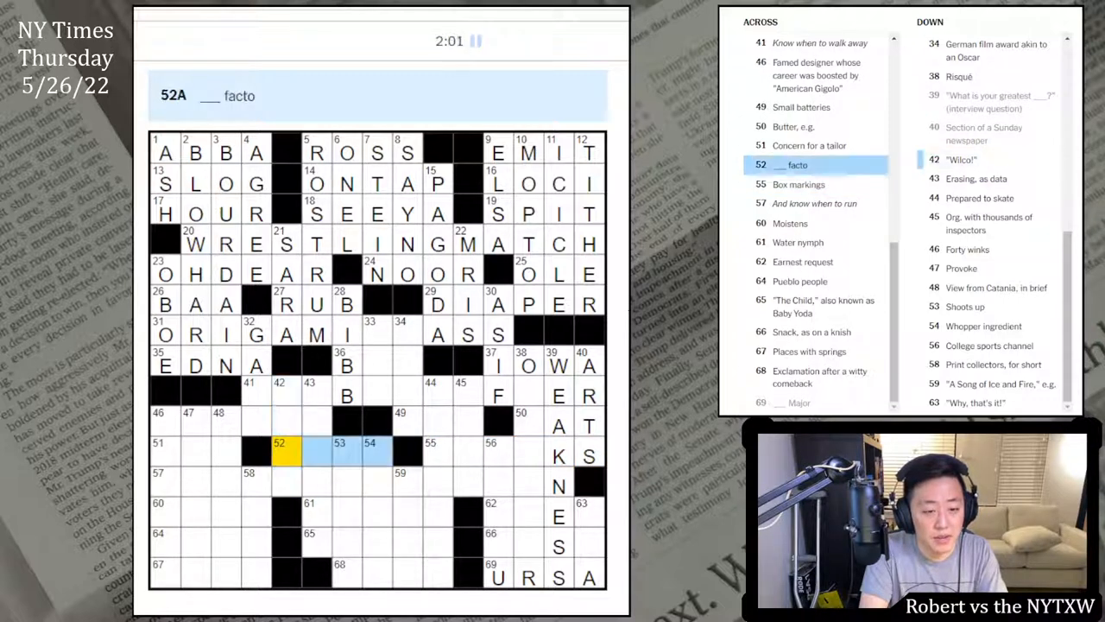
{"action": "type", "text": "IPSO"}
{"action": "key", "text": "Down"}
{"action": "key", "text": "Down"}
{"action": "type", "text": "NIO"}
{"action": "key", "text": "Right"}
{"action": "type", "text": "N"}
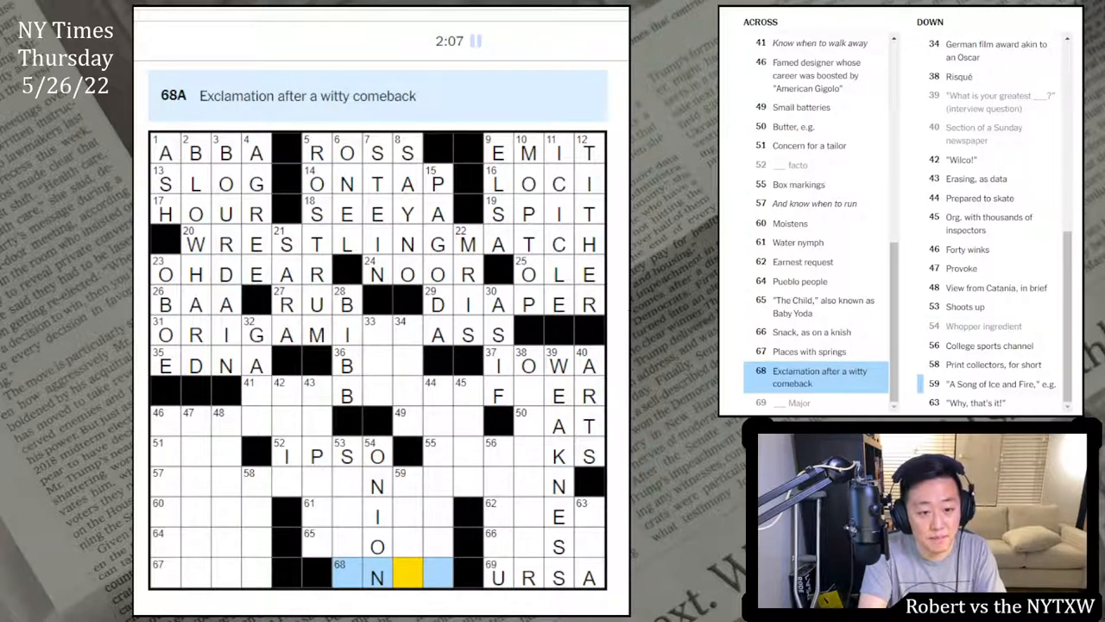
{"action": "key", "text": "Down"}
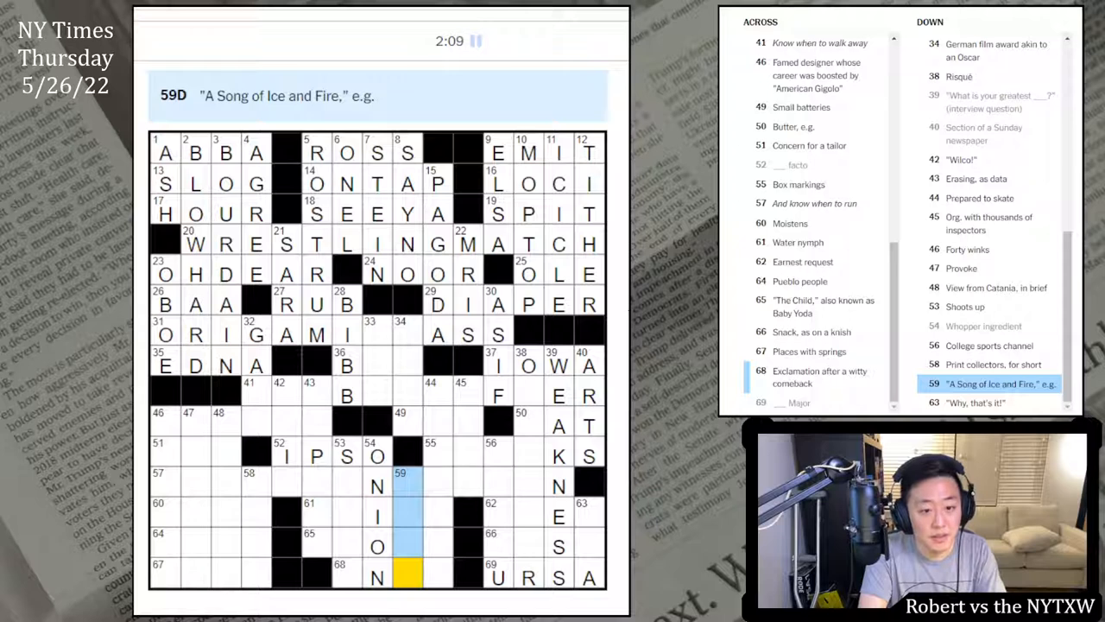
{"action": "key", "text": "Left"}
{"action": "key", "text": "Up"}
{"action": "key", "text": "Up"}
{"action": "key", "text": "Left"}
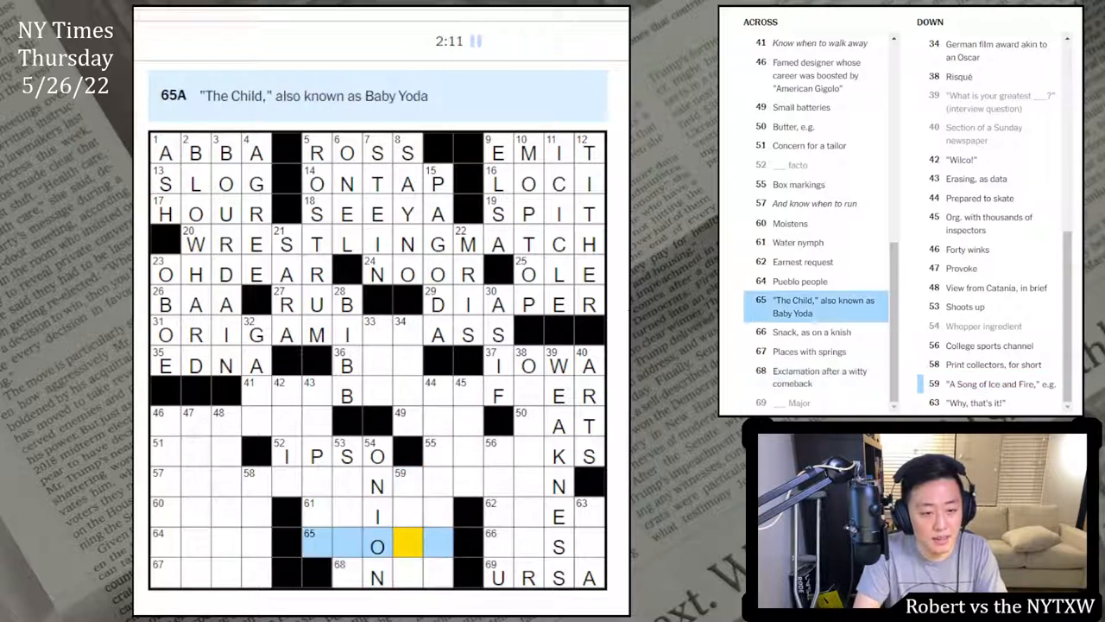
{"action": "key", "text": "Up"}
{"action": "key", "text": "Up"}
{"action": "key", "text": "Left"}
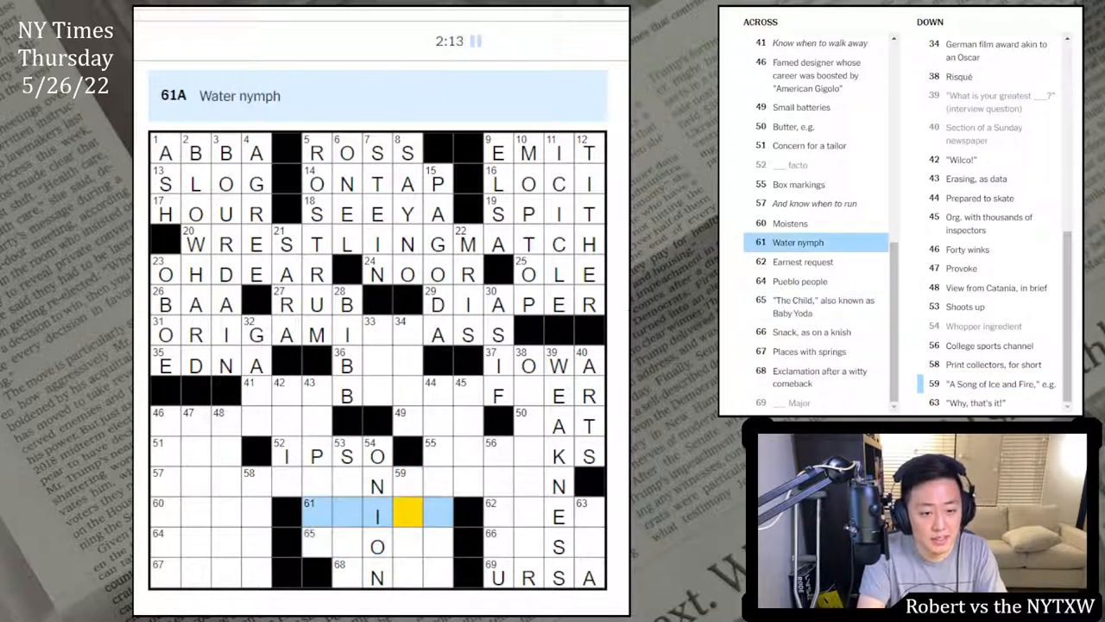
{"action": "type", "text": "a"}
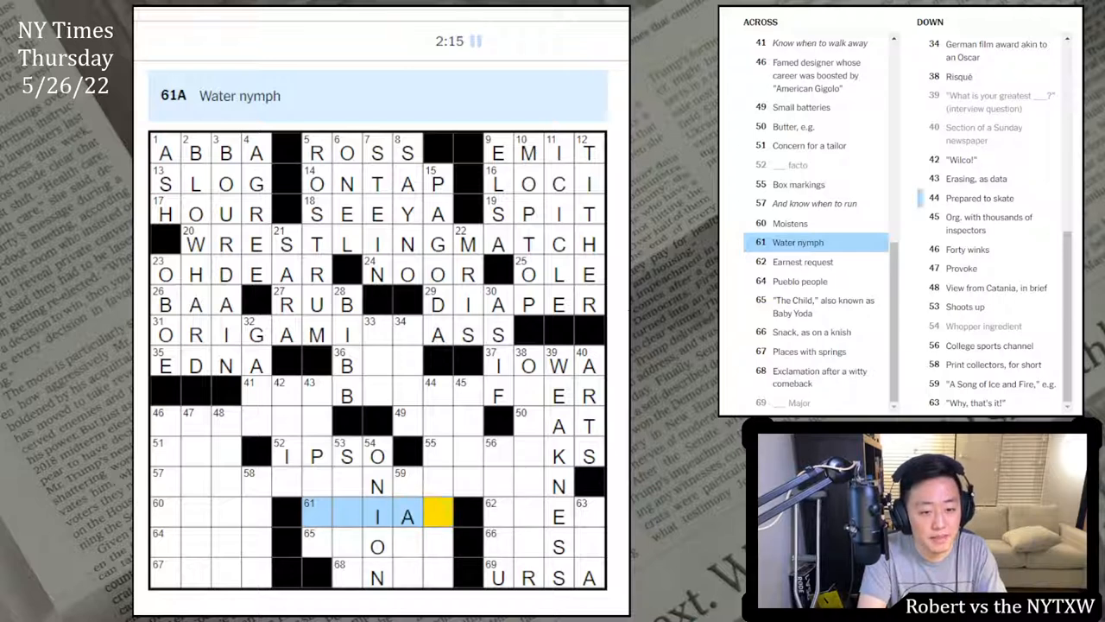
{"action": "type", "text": "dn"}
{"action": "key", "text": "Down"}
{"action": "type", "text": "a"}
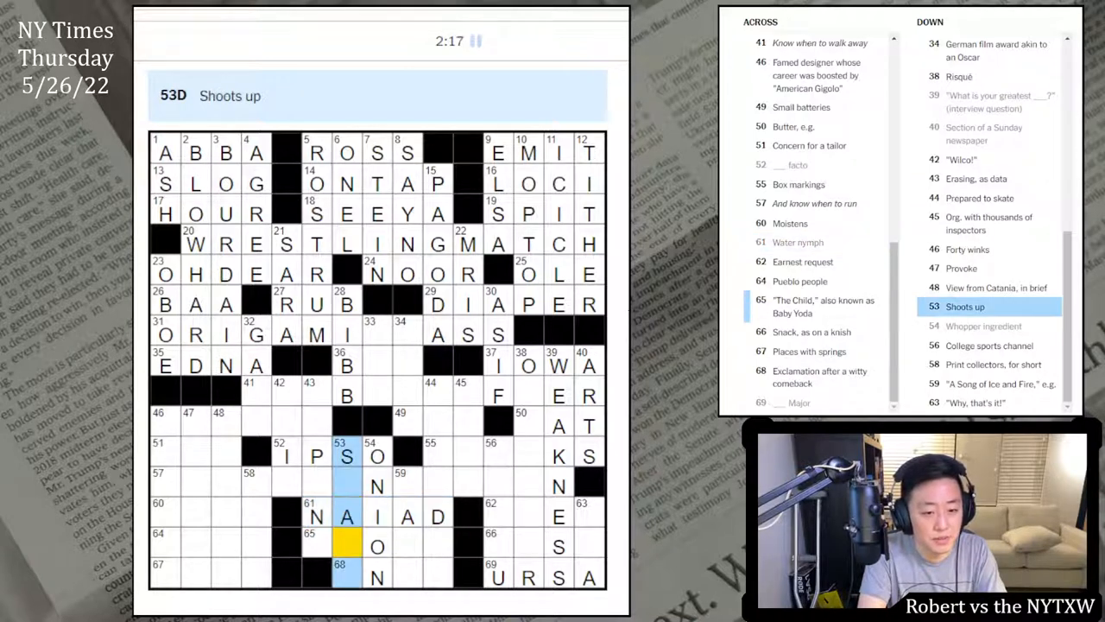
{"action": "type", "text": "rso"}
- Work 43 and 44 Down, continue GROG at 64 Across, then 66 Across and 63 Down
{"action": "key", "text": "Tab"}
{"action": "key", "text": "Tab"}
{"action": "key", "text": "Tab"}
{"action": "key", "text": "Tab"}
{"action": "key", "text": "Down"}
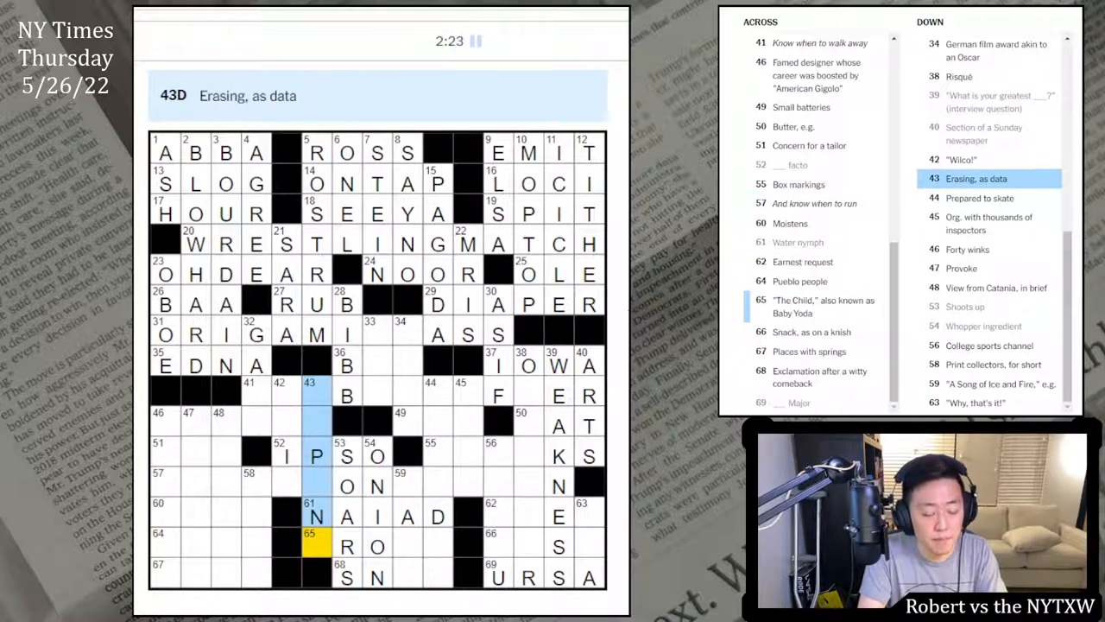
{"action": "type", "text": "gwii"}
{"action": "key", "text": "Tab"}
{"action": "key", "text": "Tab"}
{"action": "key", "text": "Down"}
{"action": "type", "text": "g"}
{"action": "key", "text": "Right"}
{"action": "type", "text": "a"}
{"action": "key", "text": "Up"}
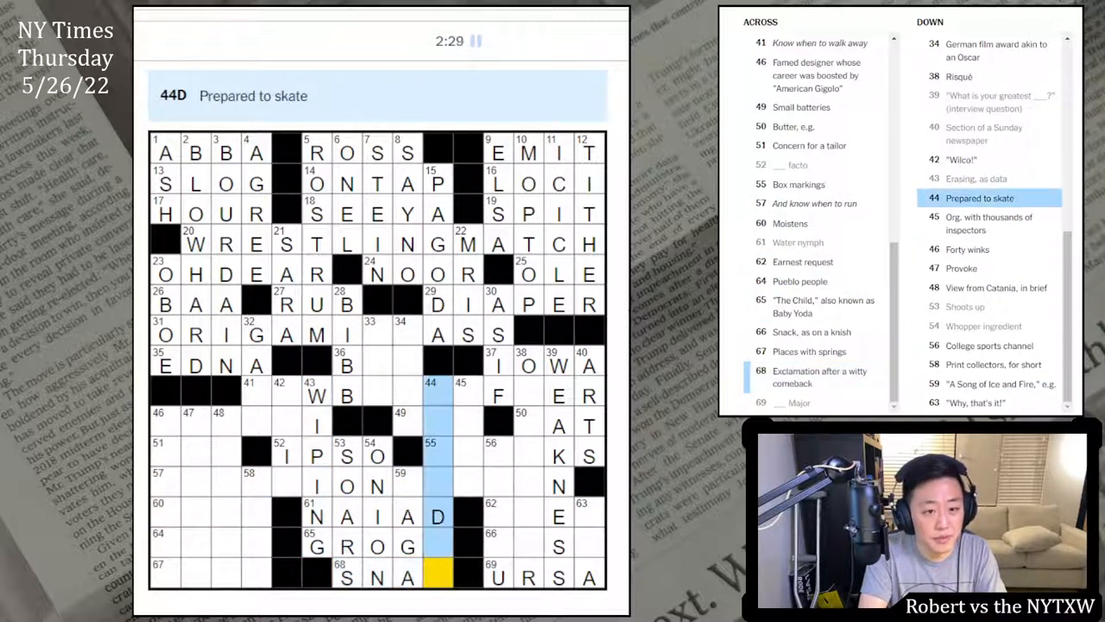
{"action": "type", "text": "place"}
{"action": "key", "text": "Right"}
{"action": "type", "text": "u"}
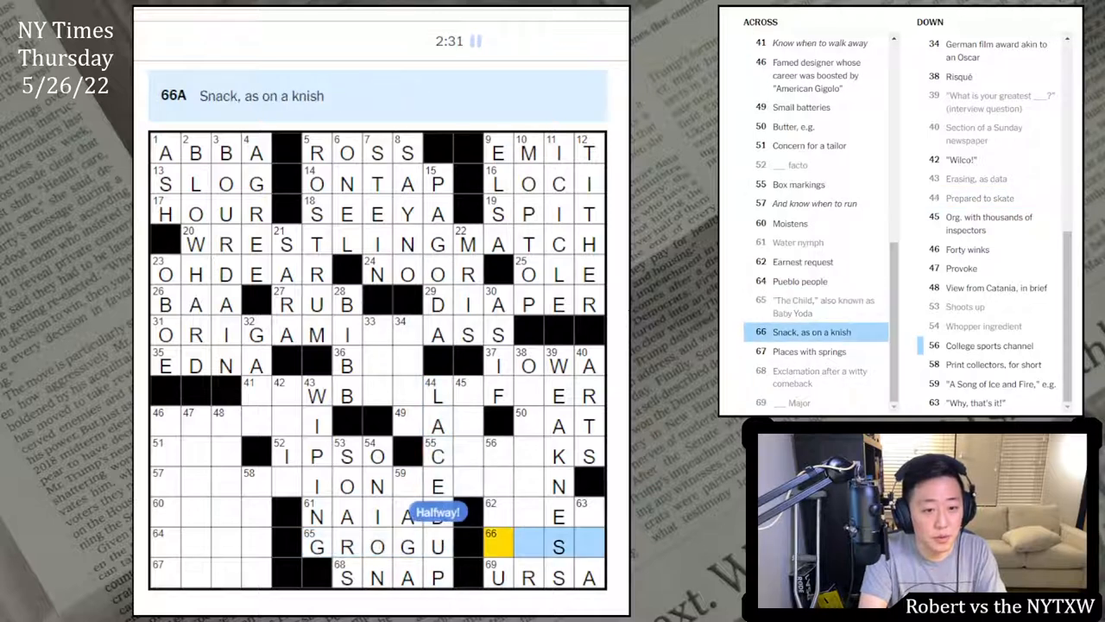
{"action": "type", "text": "no"}
{"action": "key", "text": "Down"}
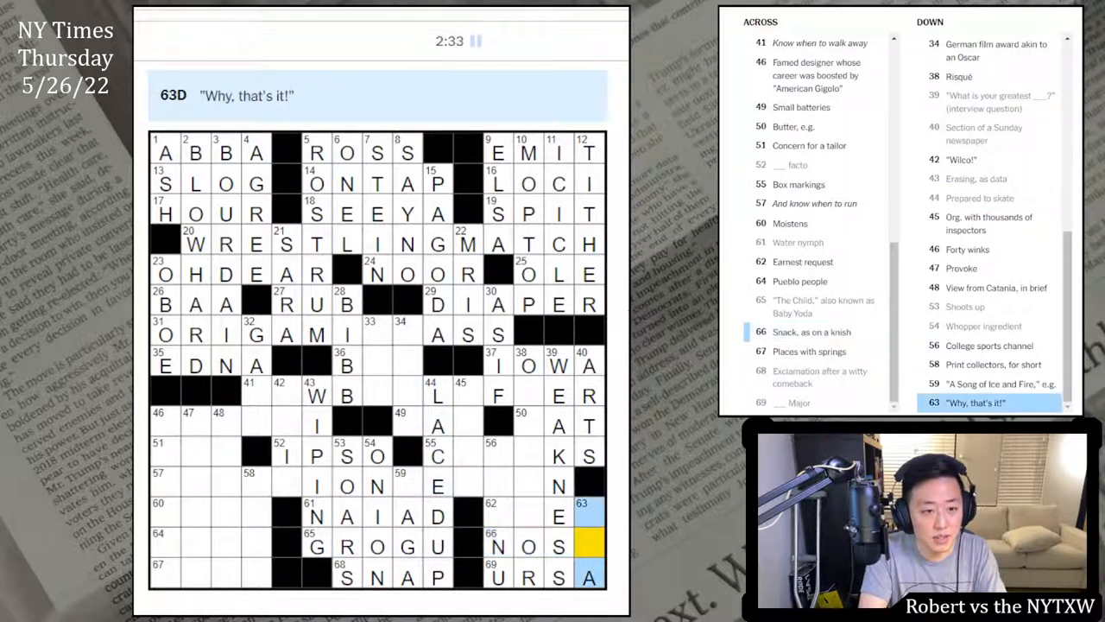
{"action": "type", "text": "hapl"}
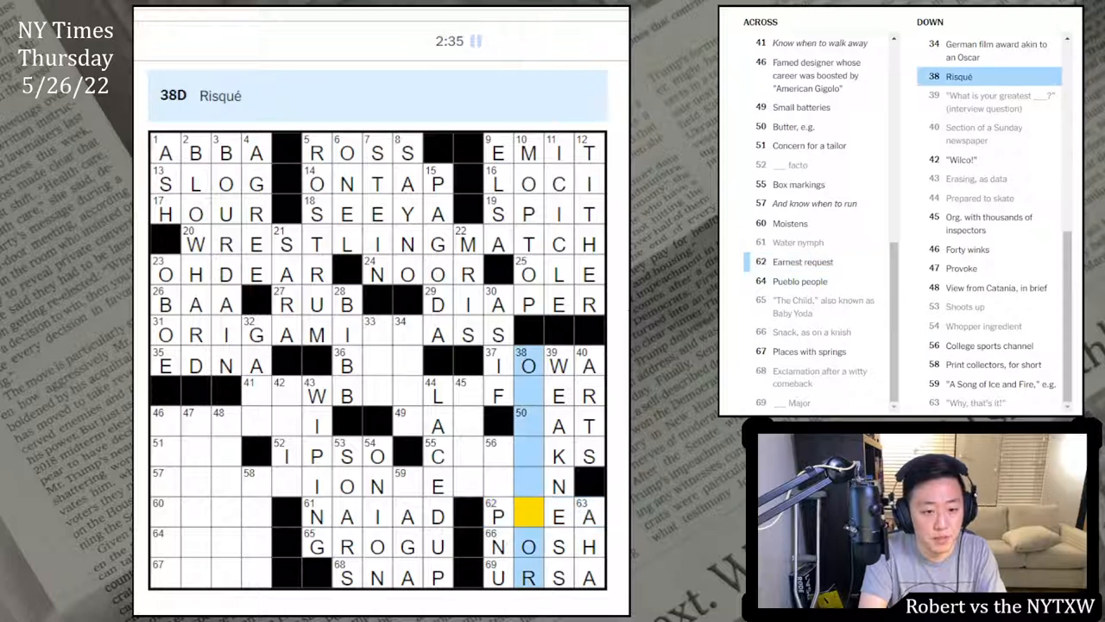
- Enter FFCO down 38-Down and the H completing CHECKS at 55 Across, then 56 Down
{"action": "key", "text": "Right"}
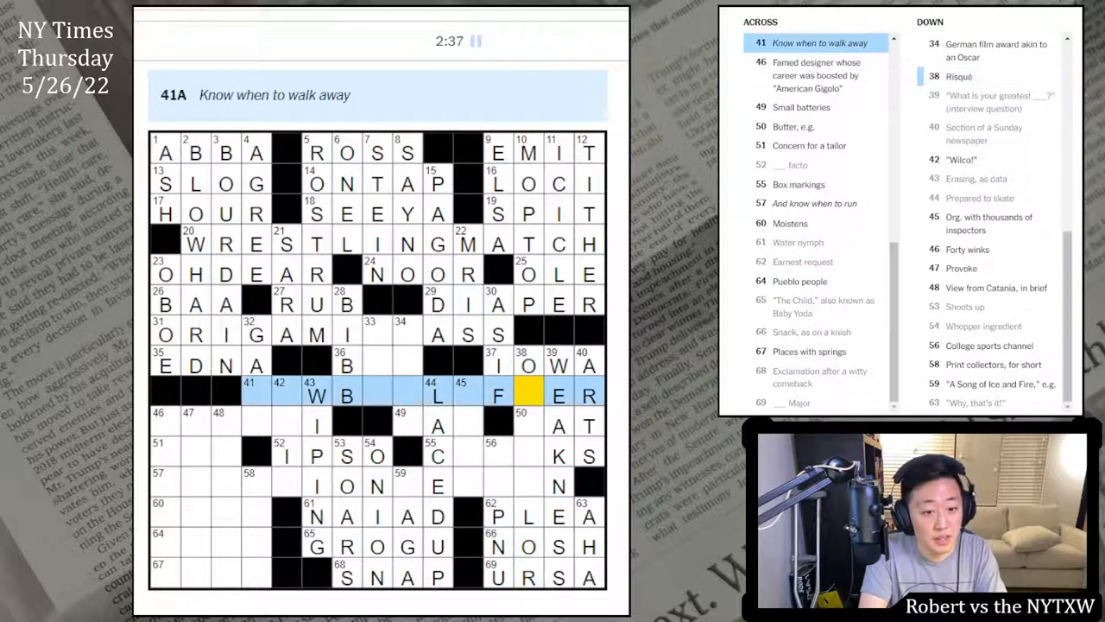
{"action": "key", "text": "Down"}
{"action": "type", "text": "ff"}
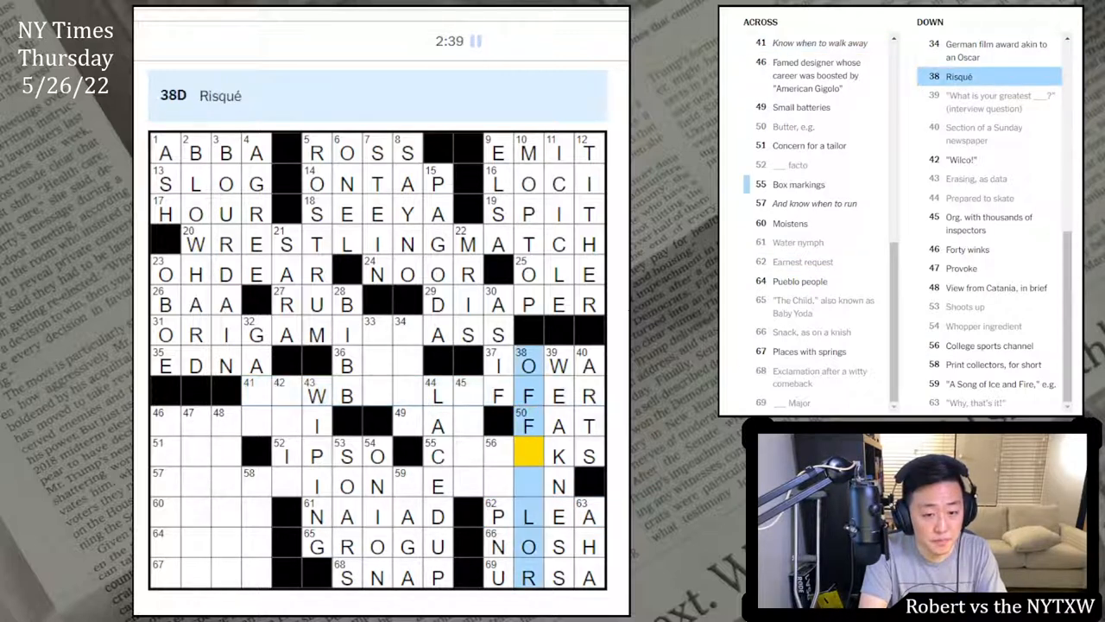
{"action": "type", "text": "co"}
{"action": "key", "text": "shift+Tab"}
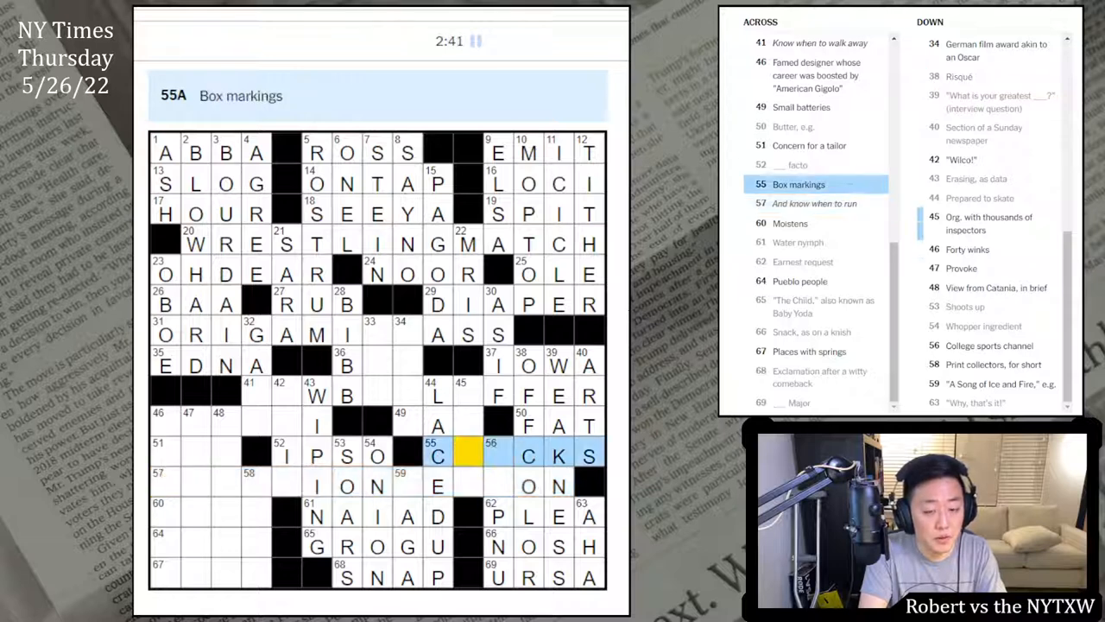
{"action": "key", "text": "Down"}
{"action": "key", "text": "Right"}
{"action": "type", "text": "h"}
{"action": "key", "text": "Down"}
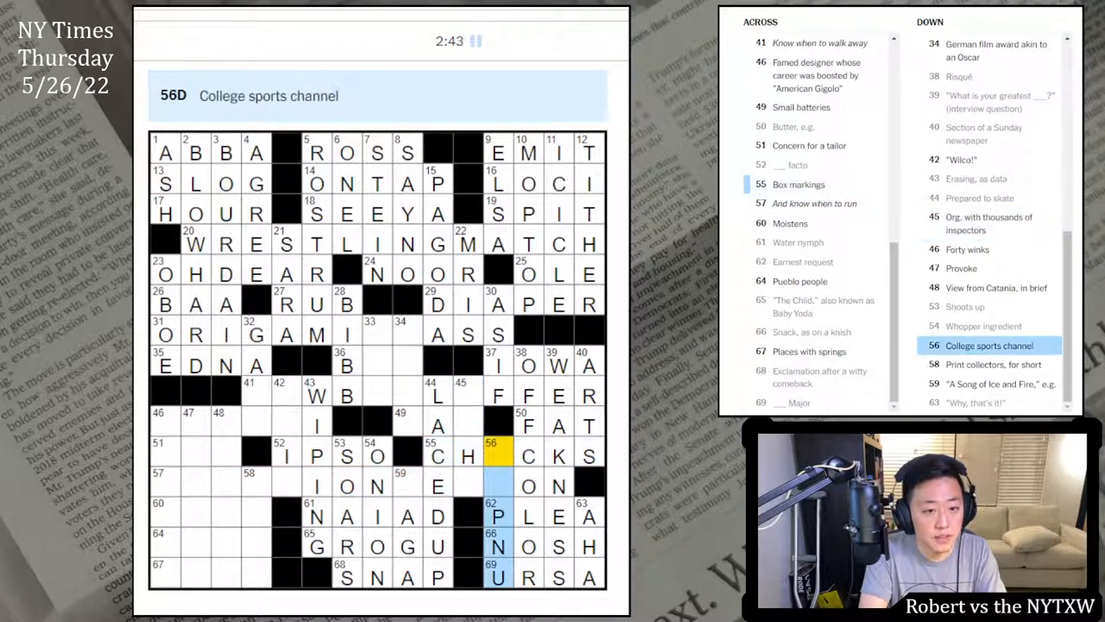
{"action": "type", "text": "es"}
{"action": "key", "text": "Right"}
- Fill 60 Across, 46 and 58 Down, then 64 and 67 Across including SPAS
{"action": "key", "text": "Tab"}
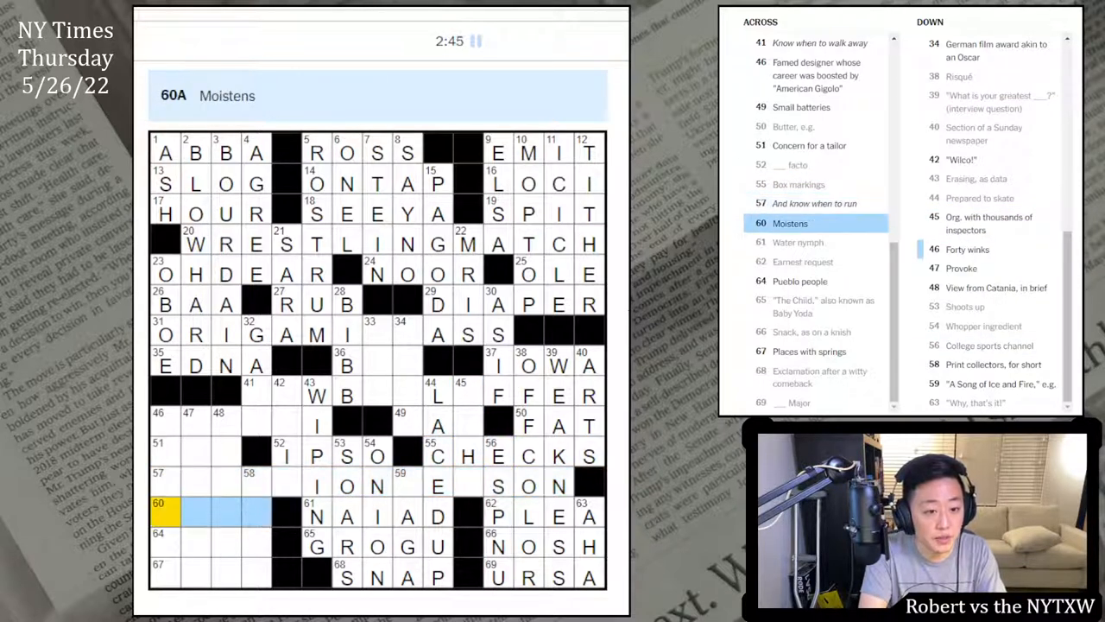
{"action": "key", "text": "Down"}
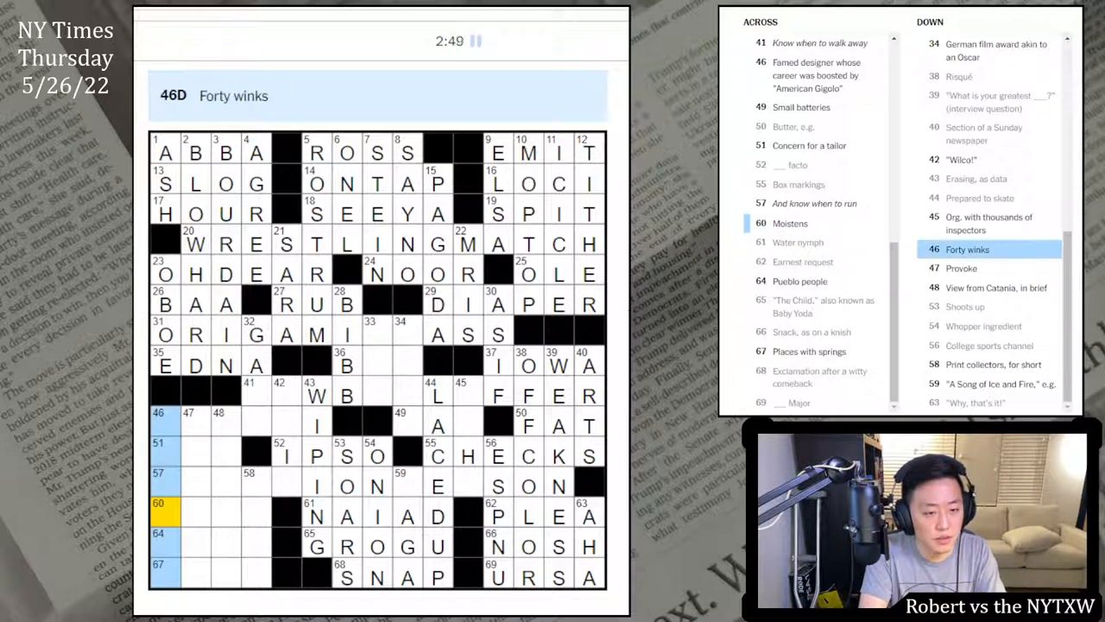
{"action": "key", "text": "Right"}
{"action": "key", "text": "Right"}
{"action": "key", "text": "Right"}
{"action": "key", "text": "Right"}
{"action": "key", "text": "Down"}
{"action": "type", "text": "s"}
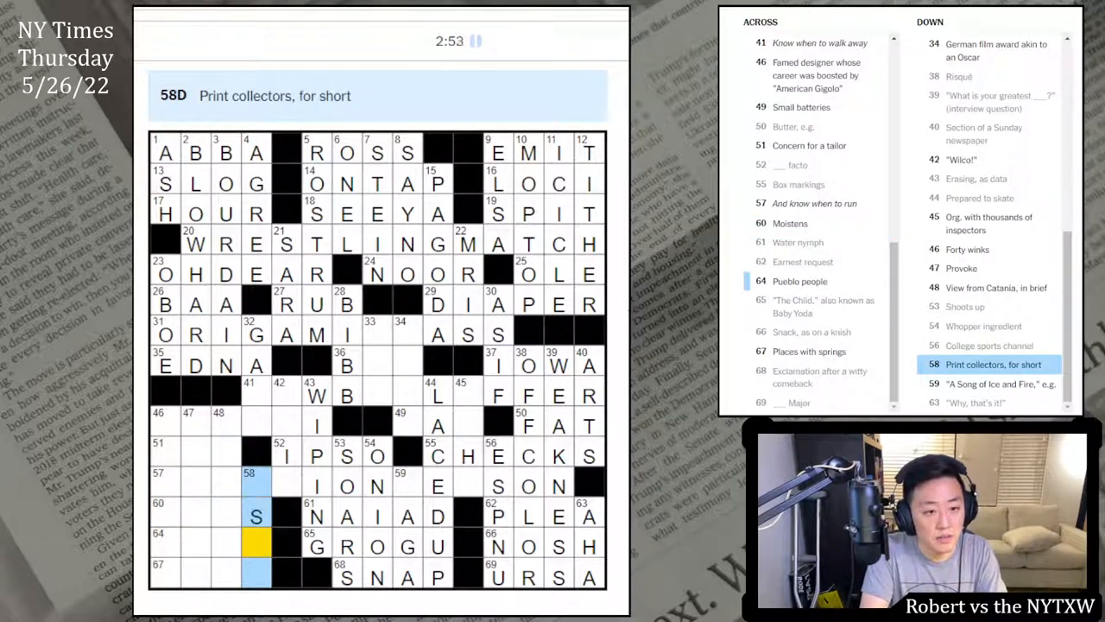
{"action": "key", "text": "Right"}
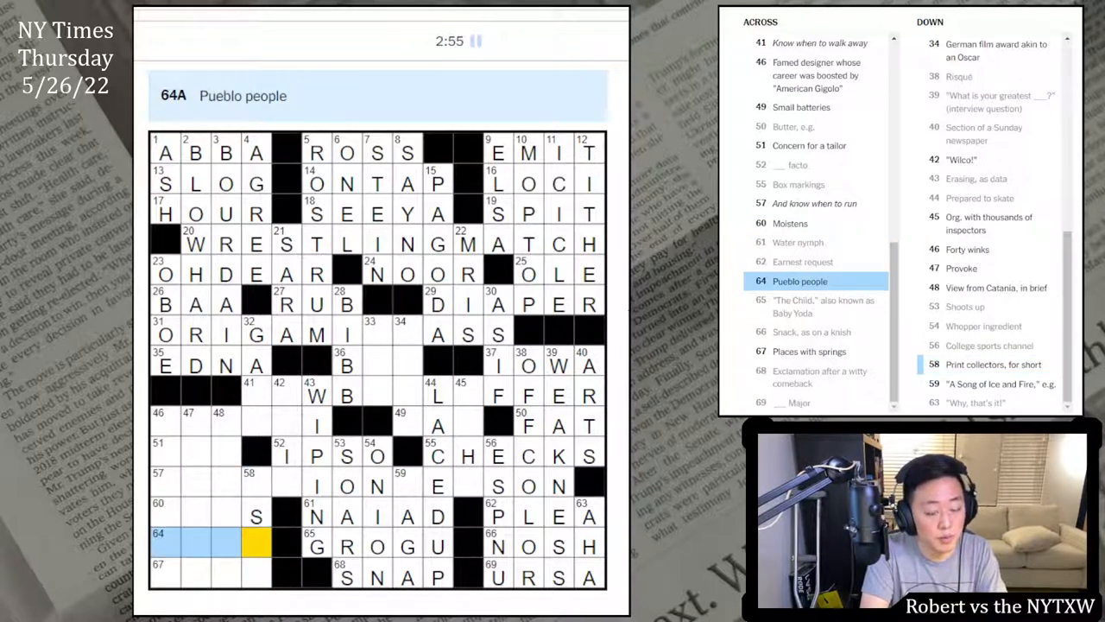
{"action": "key", "text": "Left"}
{"action": "key", "text": "Left"}
{"action": "key", "text": "Left"}
{"action": "type", "text": "hopi"}
{"action": "key", "text": "Down"}
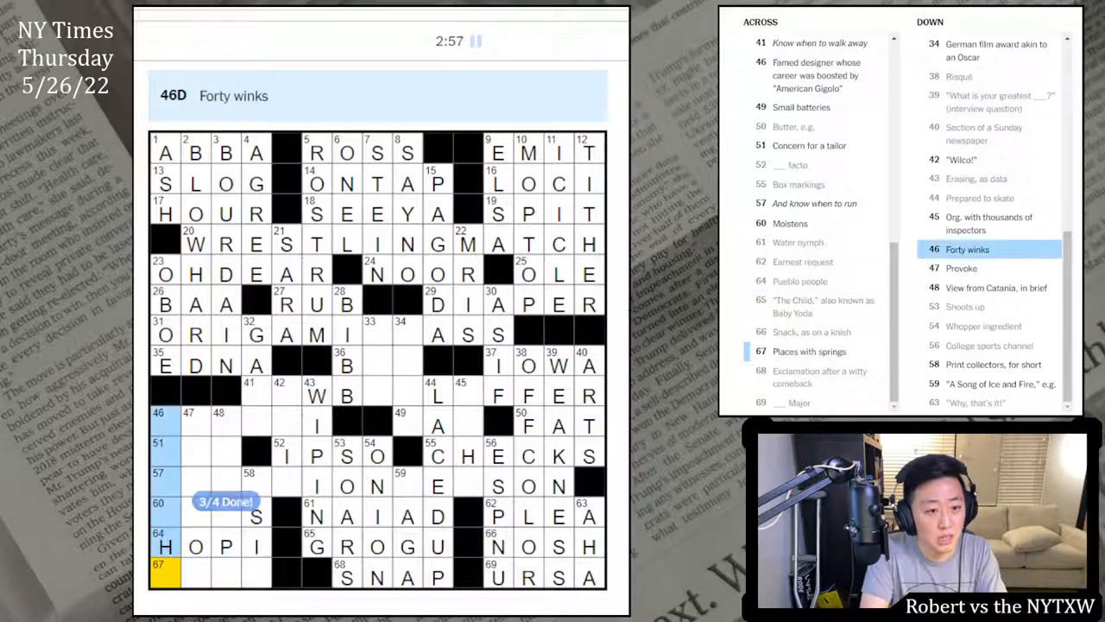
{"action": "key", "text": "Right"}
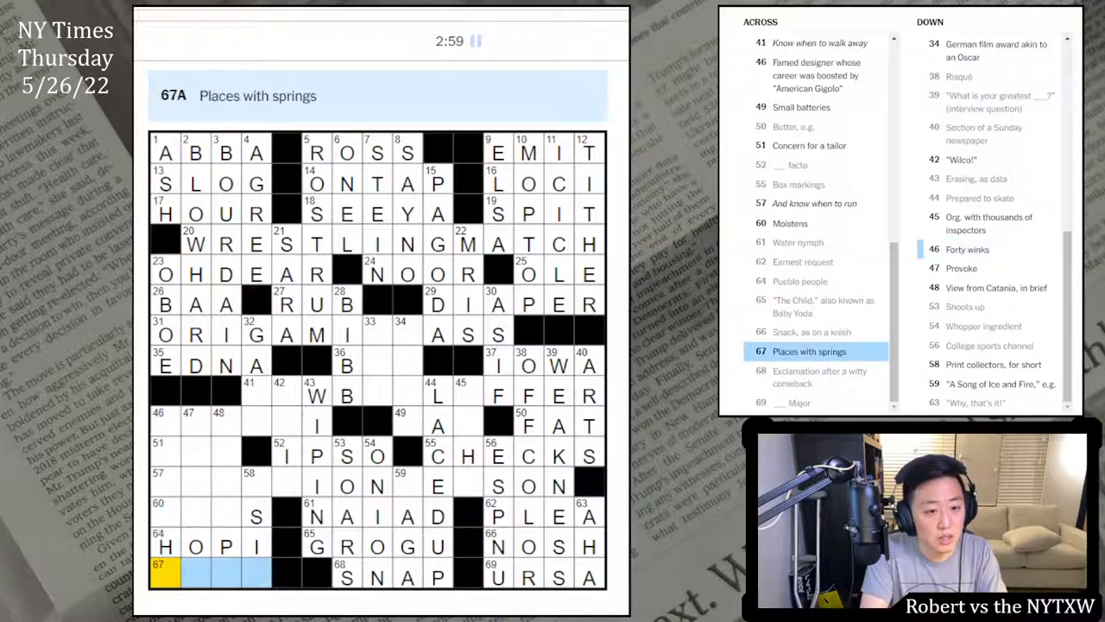
{"action": "key", "text": "Down"}
{"action": "key", "text": "Right"}
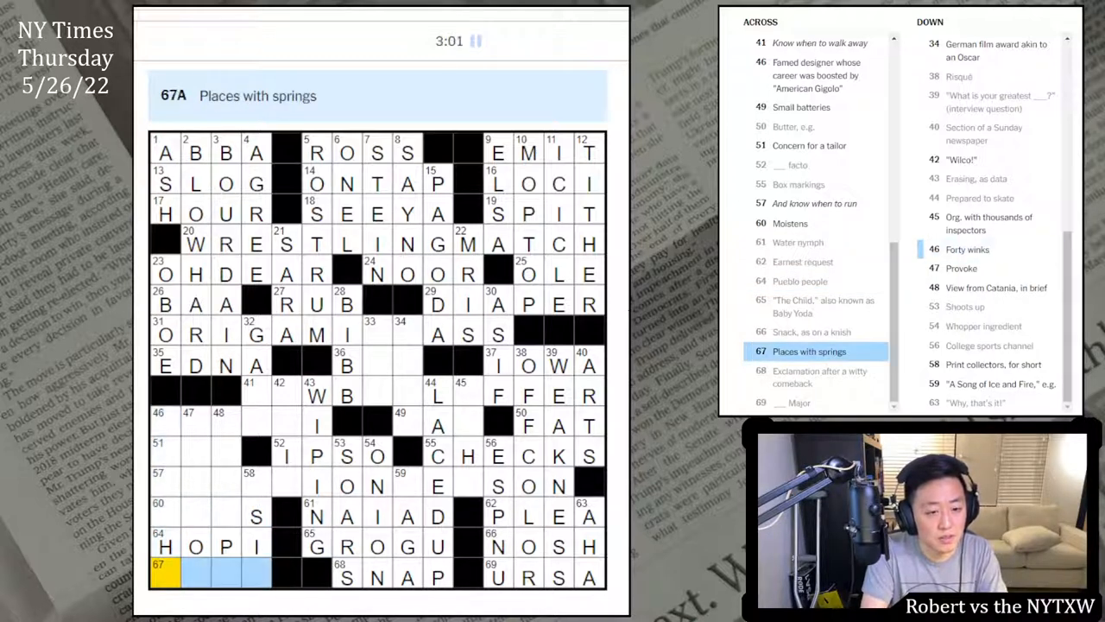
{"action": "type", "text": "spas"}
- Check 47 and 48 Down and erase the wrong HOPI letters from row 64
{"action": "key", "text": "shift+Tab"}
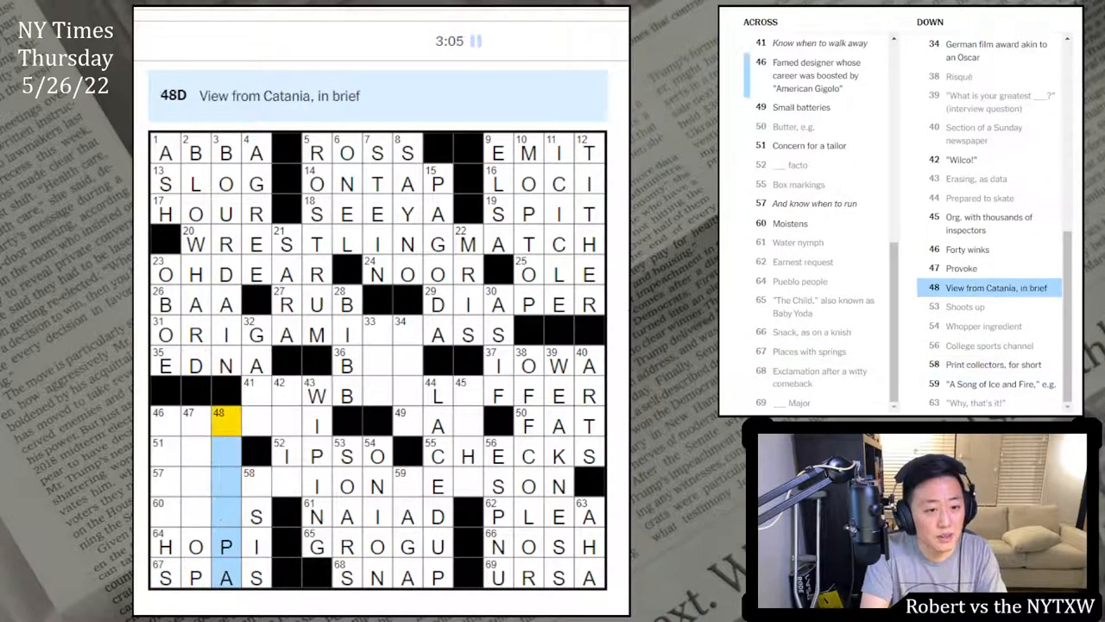
{"action": "key", "text": "shift+Tab"}
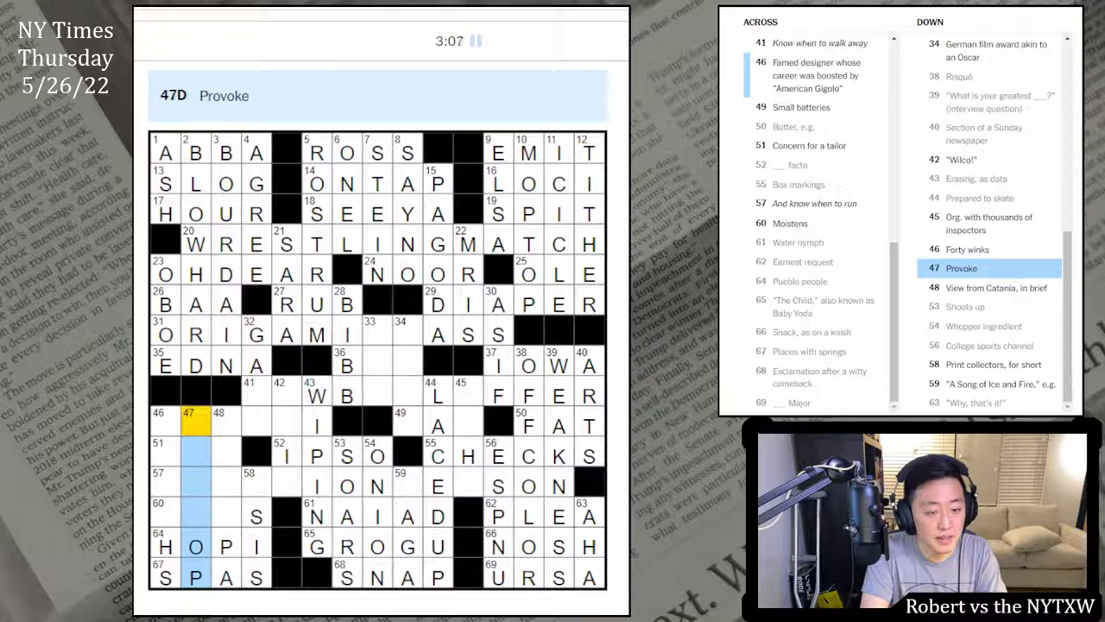
{"action": "key", "text": "Tab"}
{"action": "type", "text": "mte"}
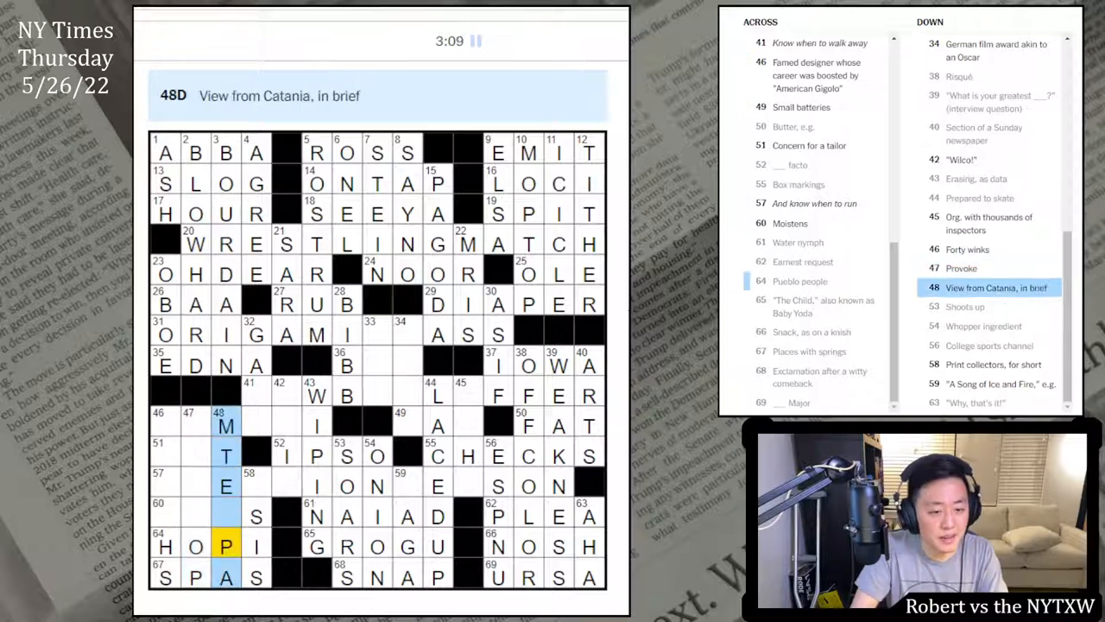
{"action": "key", "text": "Down"}
{"action": "key", "text": "Left"}
{"action": "key", "text": "BackSpace"}
{"action": "key", "text": "BackSpace"}
{"action": "key", "text": "BackSpace"}
{"action": "key", "text": "Right"}
{"action": "key", "text": "Right"}
{"action": "key", "text": "Right"}
{"action": "key", "text": "BackSpace"}
{"action": "key", "text": "Left"}
{"action": "key", "text": "Down"}
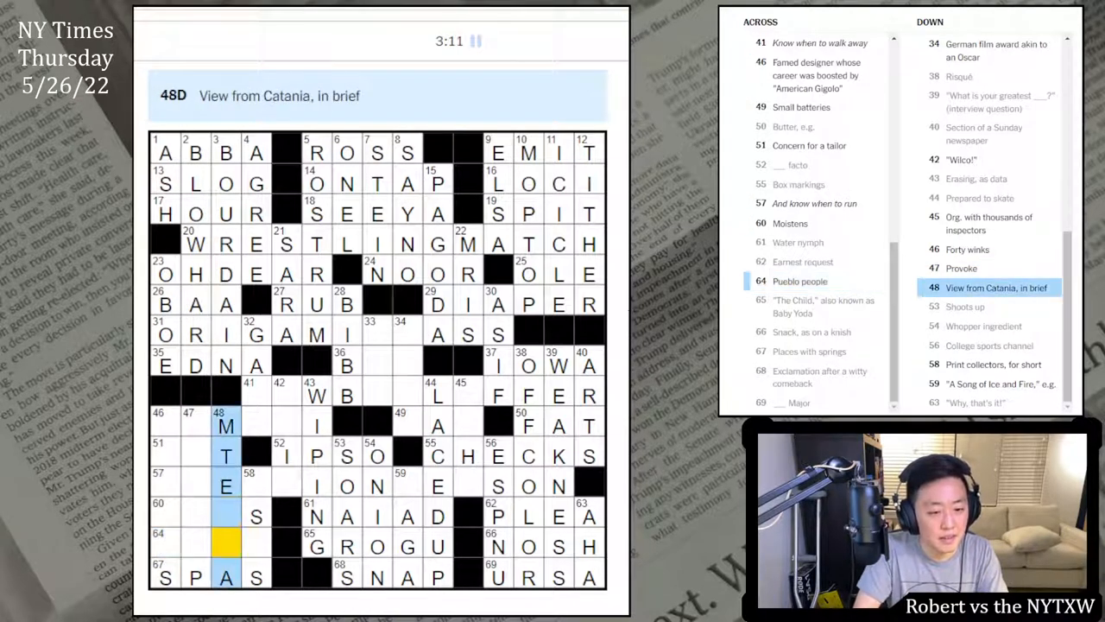
{"action": "key", "text": "Right"}
{"action": "type", "text": "n"}
- Enter ZUNI at 64 Across, giving M, T, E, N down the third column, then move to 67 Across and 46 Down
{"action": "key", "text": "shift+Tab"}
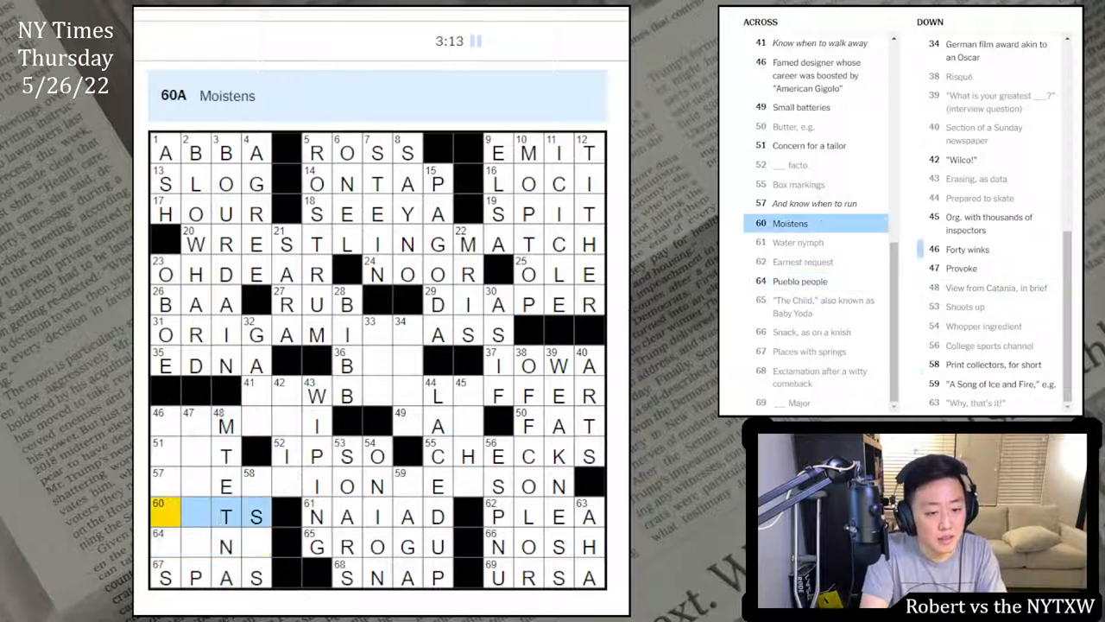
{"action": "key", "text": "Down"}
{"action": "key", "text": "Down"}
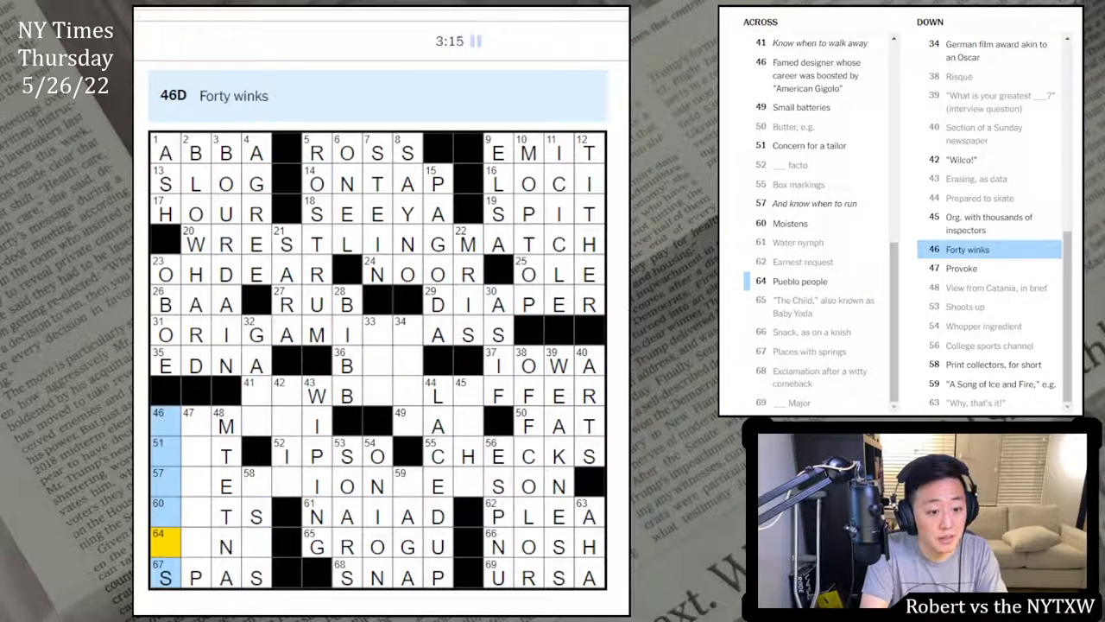
{"action": "key", "text": "Right"}
{"action": "key", "text": "Down"}
{"action": "key", "text": "Right"}
{"action": "type", "text": "zu"}
{"action": "key", "text": "Down"}
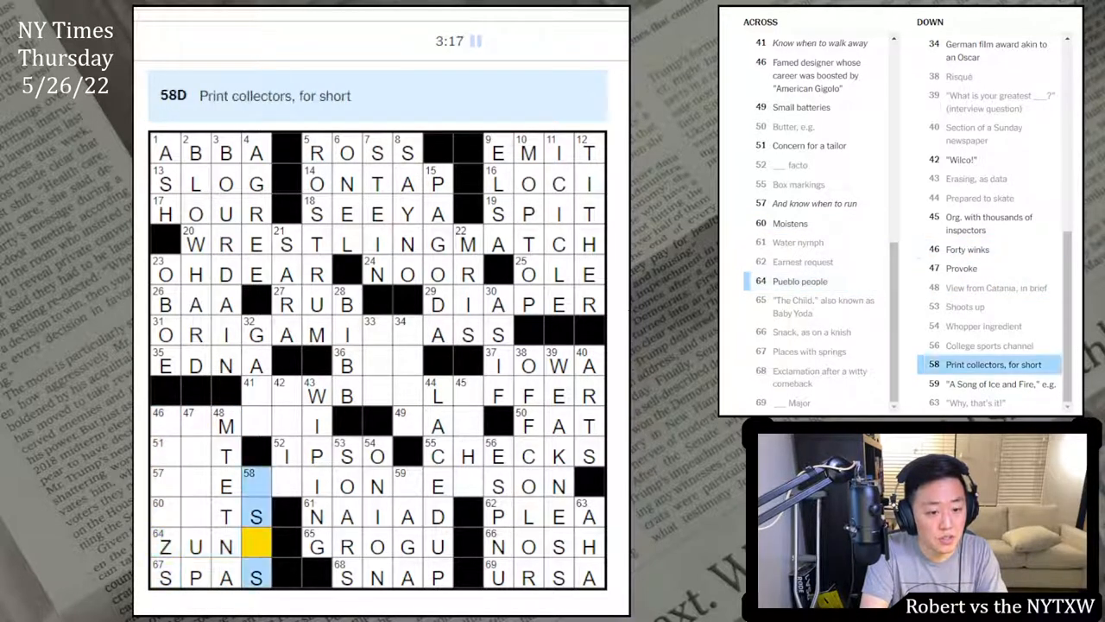
{"action": "type", "text": "i"}
{"action": "key", "text": "Down"}
{"action": "key", "text": "Down"}
{"action": "key", "text": "Down"}
{"action": "key", "text": "Left"}
{"action": "key", "text": "Left"}
{"action": "key", "text": "Left"}
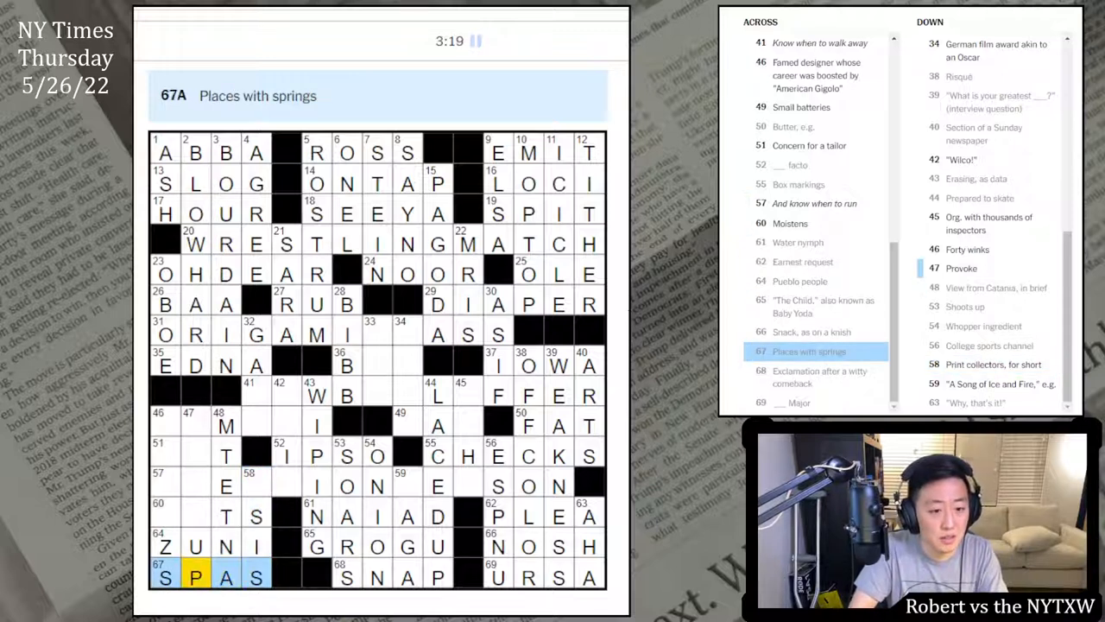
{"action": "key", "text": "Left"}
{"action": "key", "text": "Up"}
{"action": "key", "text": "Up"}
{"action": "key", "text": "Up"}
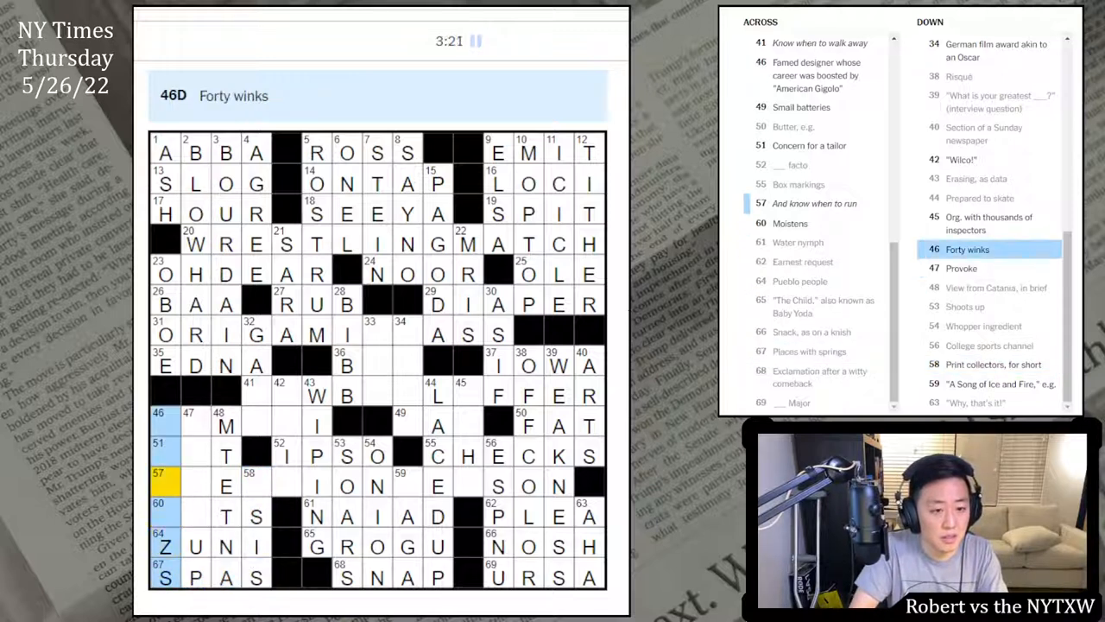
- Work through 46-Across, 49-Across and 31-Across, hopping between open entries with Tab and Shift+Tab
{"action": "key", "text": "Up"}
{"action": "key", "text": "Up"}
{"action": "key", "text": "Right"}
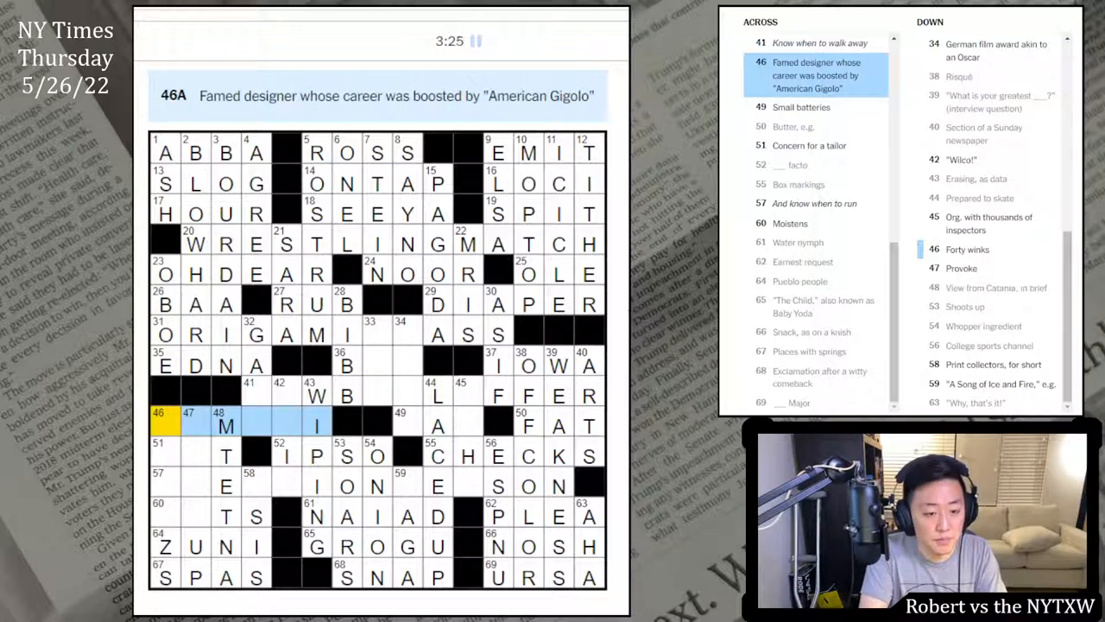
{"action": "key", "text": "Tab"}
{"action": "key", "text": "space"}
{"action": "key", "text": "space"}
{"action": "type", "text": "A"}
{"action": "key", "text": "space"}
{"action": "type", "text": "SAO"}
{"action": "type", "text": "LO"}
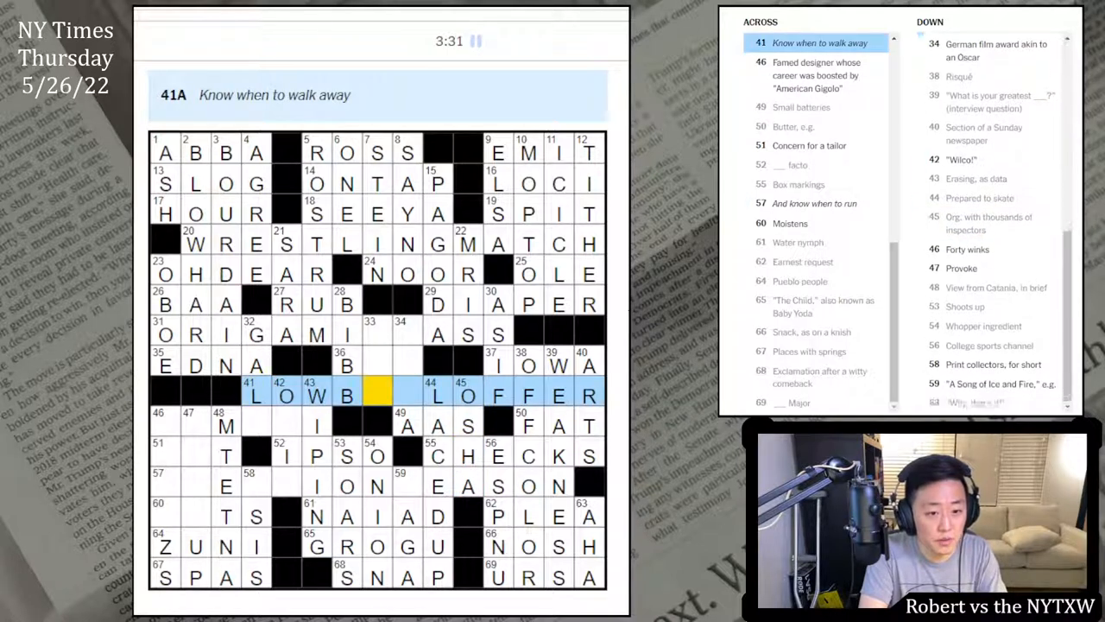
{"action": "type", "text": "AL"}
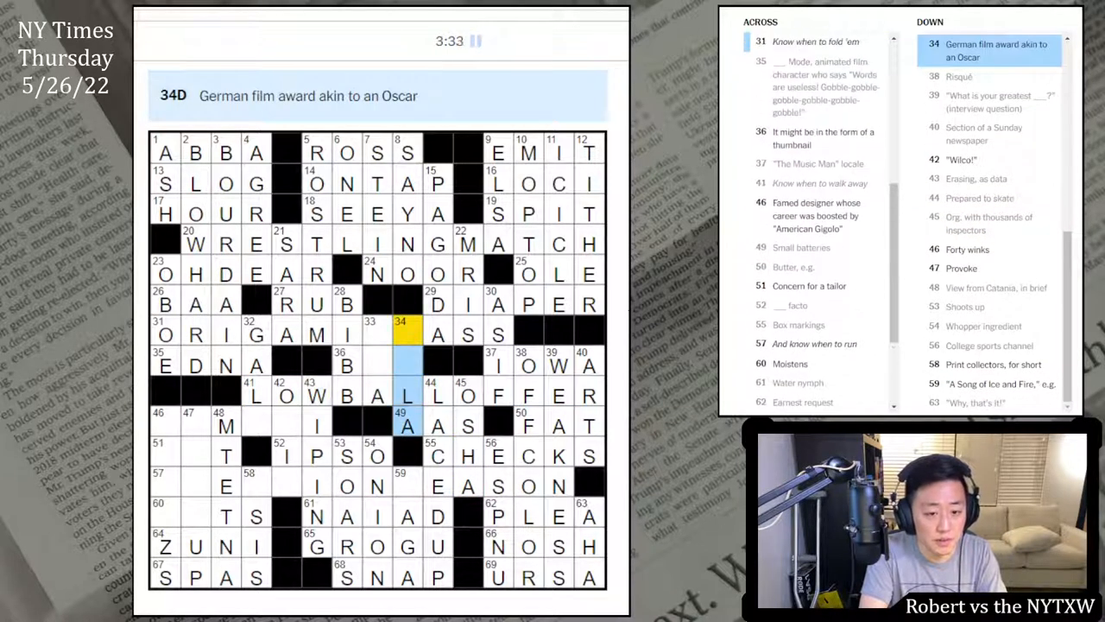
{"action": "key", "text": "shift+Tab"}
{"action": "key", "text": "space"}
{"action": "key", "text": "Tab"}
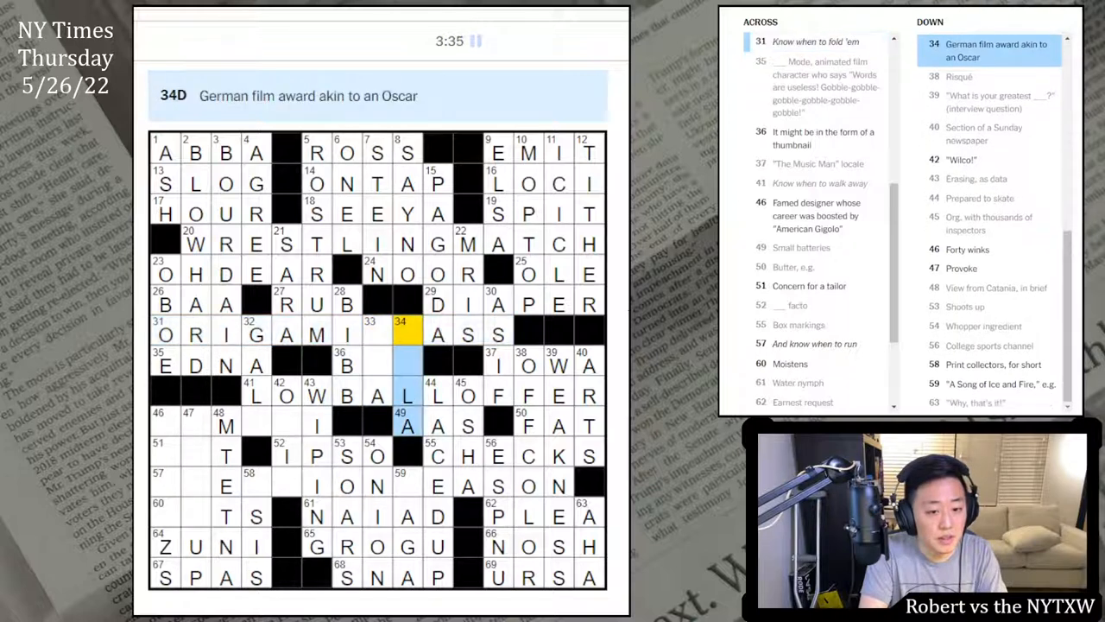
{"action": "key", "text": "Tab"}
{"action": "key", "text": "Tab"}
{"action": "key", "text": "Tab"}
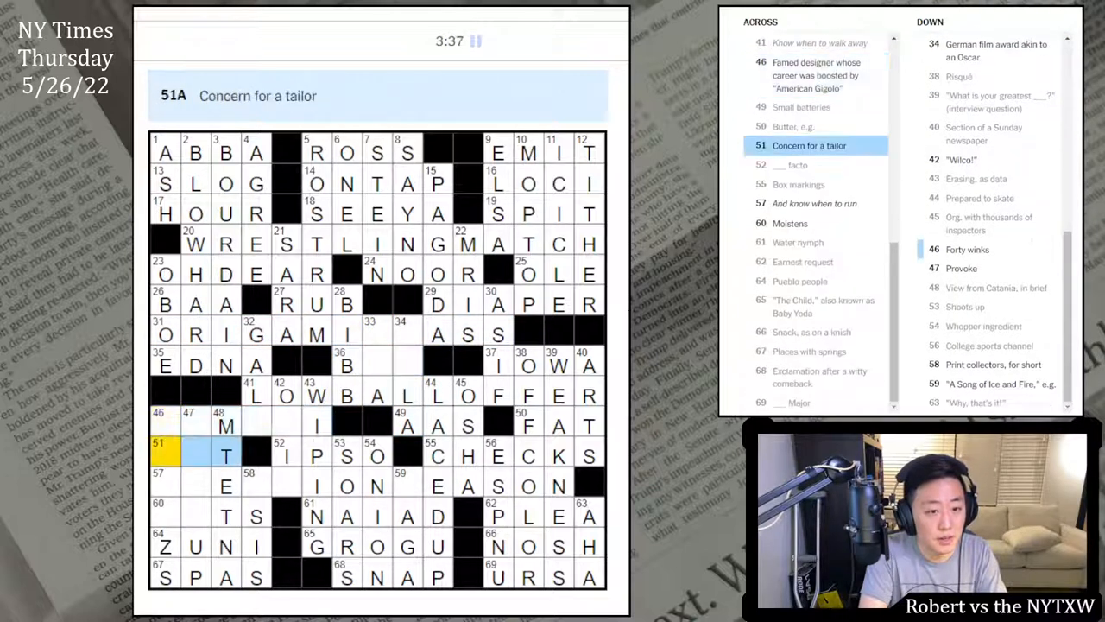
- Complete ARMANI at 46-Across via the crossings at 51 and 46-Down, then move along row 57
{"action": "key", "text": "space"}
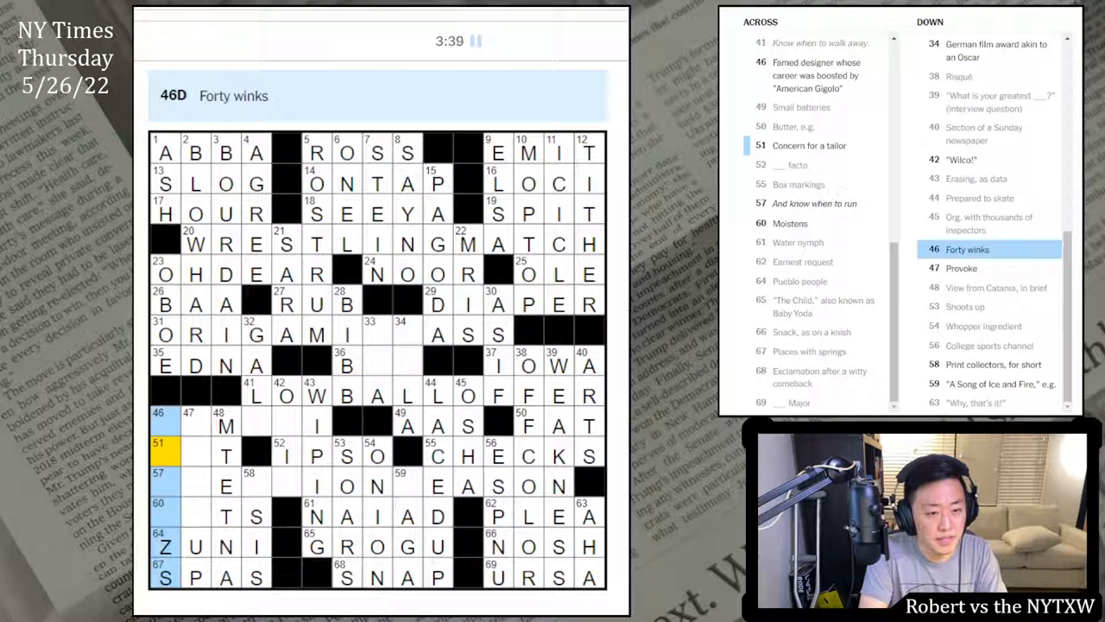
{"action": "type", "text": "F"}
{"action": "key", "text": "Right"}
{"action": "type", "text": "ILE"}
{"action": "key", "text": "space"}
{"action": "type", "text": "RMAN"}
{"action": "key", "text": "Down"}
{"action": "type", "text": "A"}
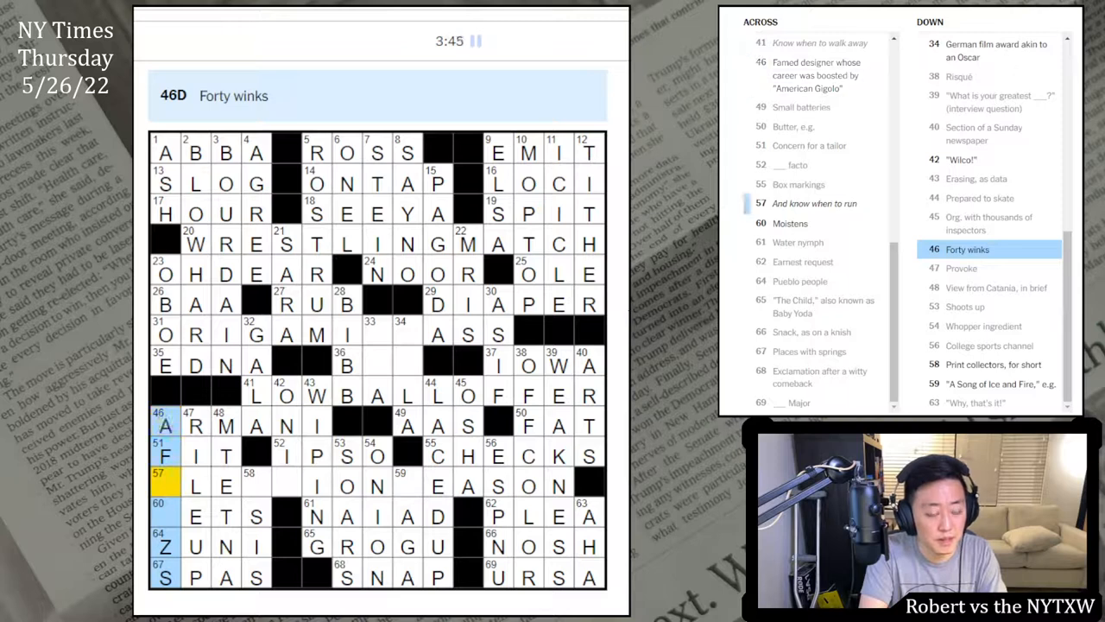
{"action": "key", "text": "space"}
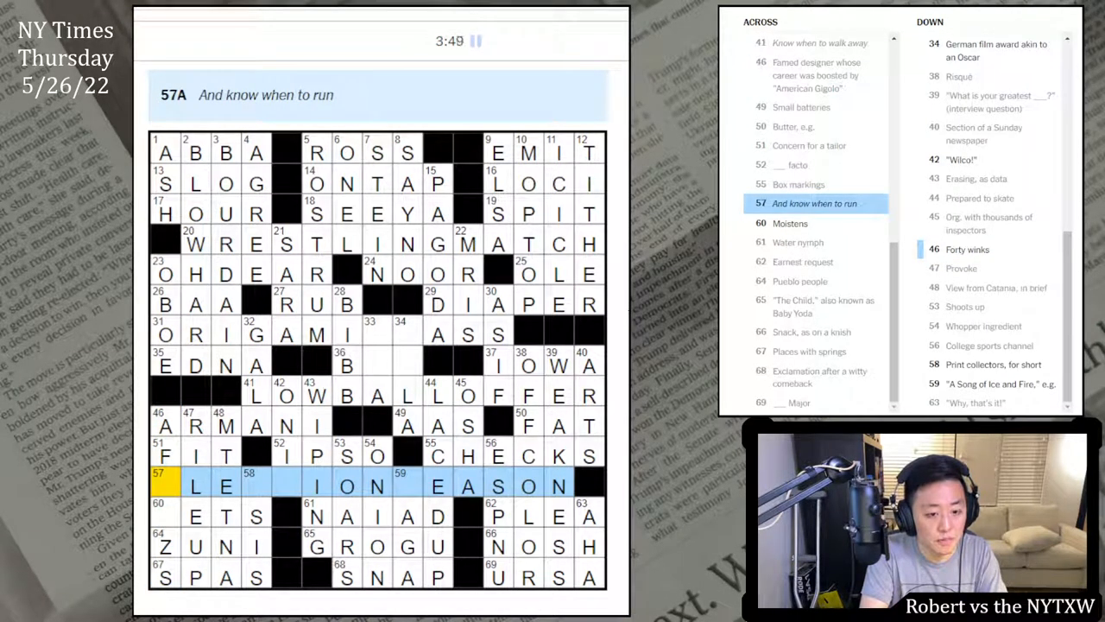
{"action": "key", "text": "Right"}
{"action": "key", "text": "Right"}
{"action": "key", "text": "Right"}
{"action": "key", "text": "Right"}
{"action": "key", "text": "Right"}
{"action": "type", "text": "s"}
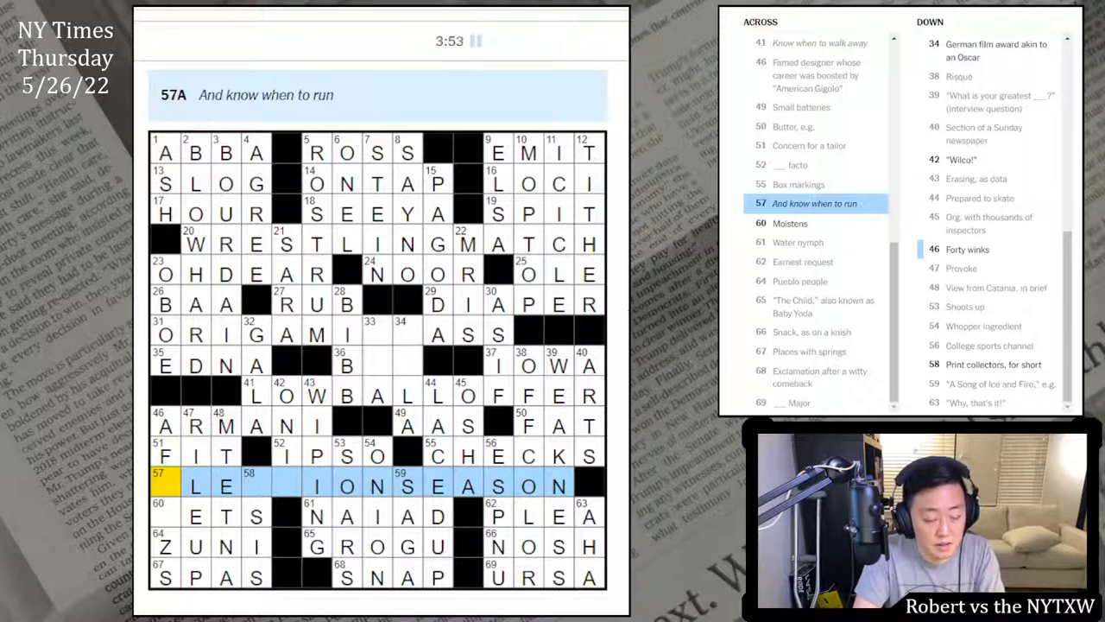
- Fill WETS at 60-Across, finish ELECTIONSEASON and ORIGAMICLASS, leaving one empty square in 36-Across
{"action": "key", "text": "Tab"}
{"action": "type", "text": "w"}
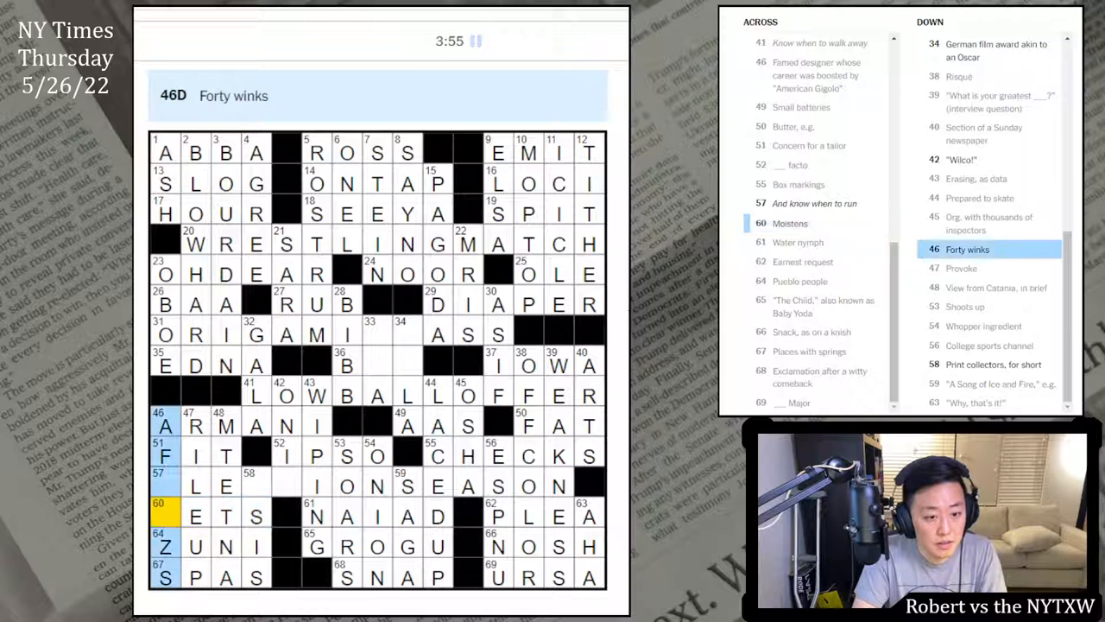
{"action": "key", "text": "space"}
{"action": "type", "text": "e"}
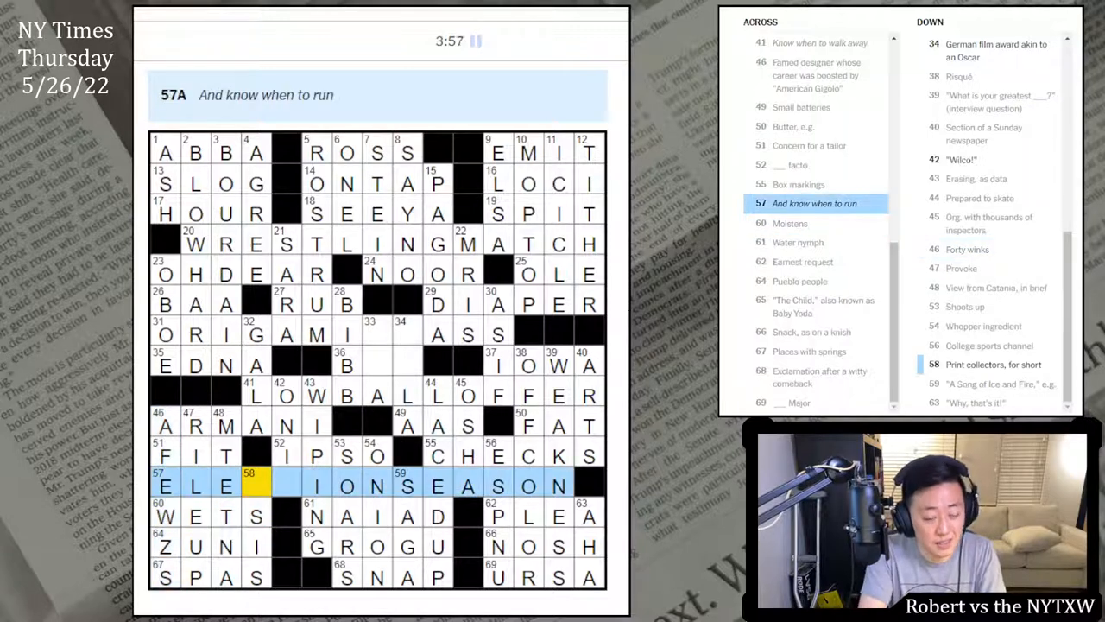
{"action": "key", "text": "space"}
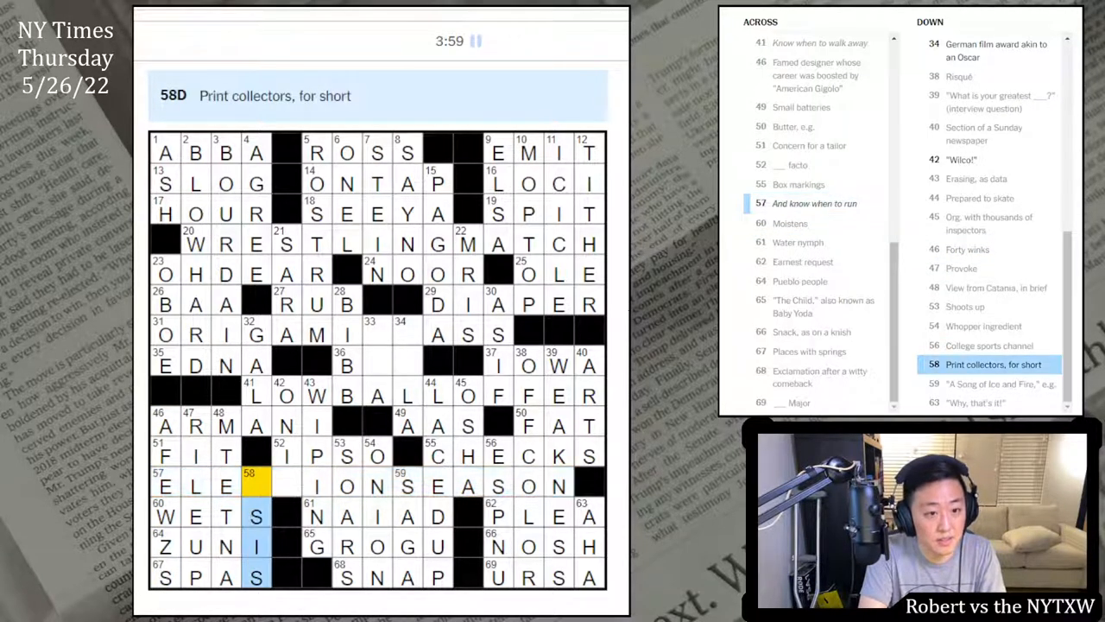
{"action": "type", "text": "ct"}
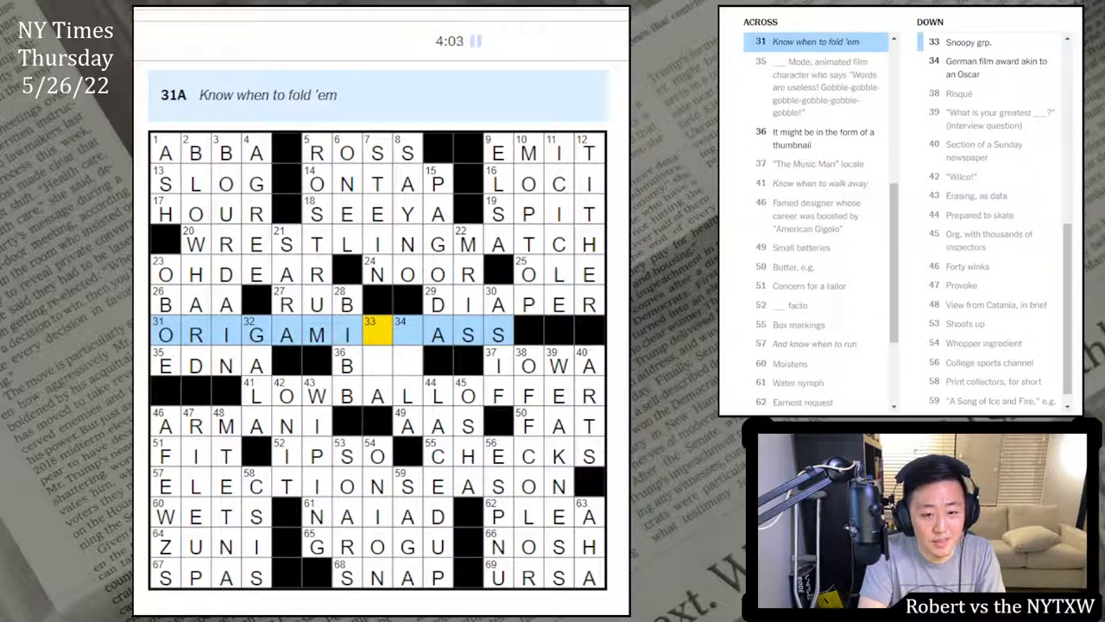
{"action": "key", "text": "space"}
{"action": "type", "text": "cil"}
{"action": "key", "text": "space"}
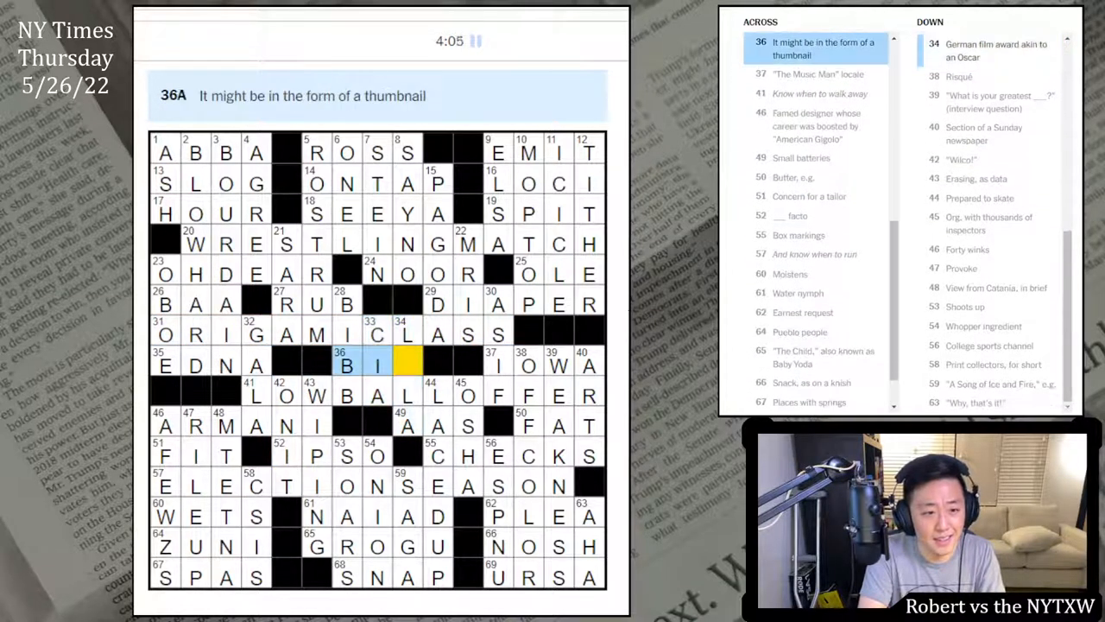
{"action": "type", "text": "o"}
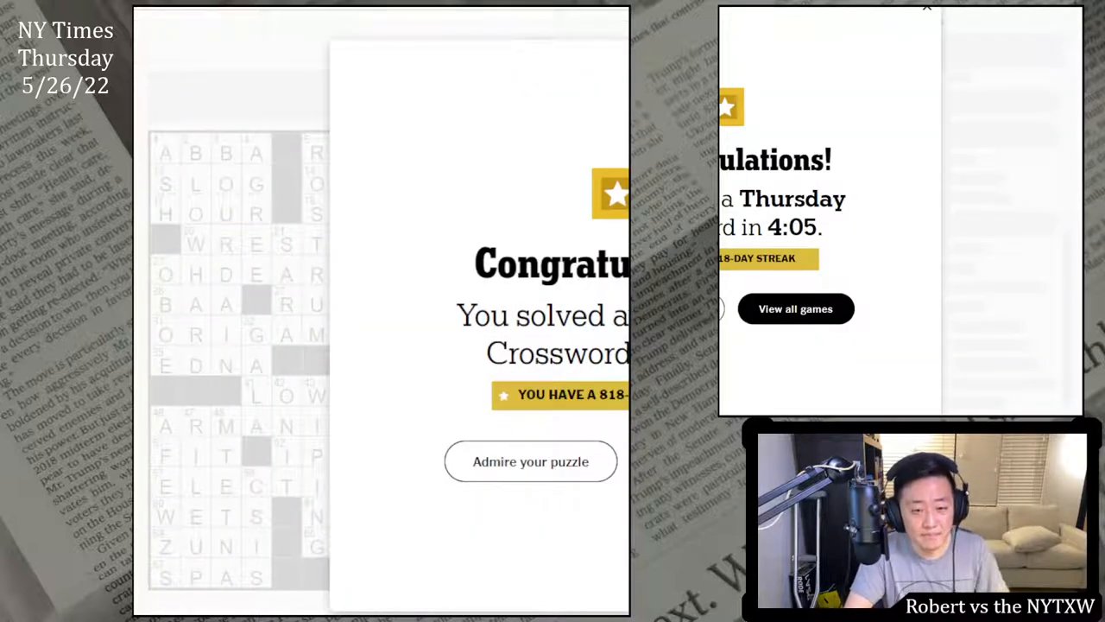
- Dismiss the Congratulations popup and review 1-Across and the theme answer at 20-Across
{"action": "key", "text": "Escape"}
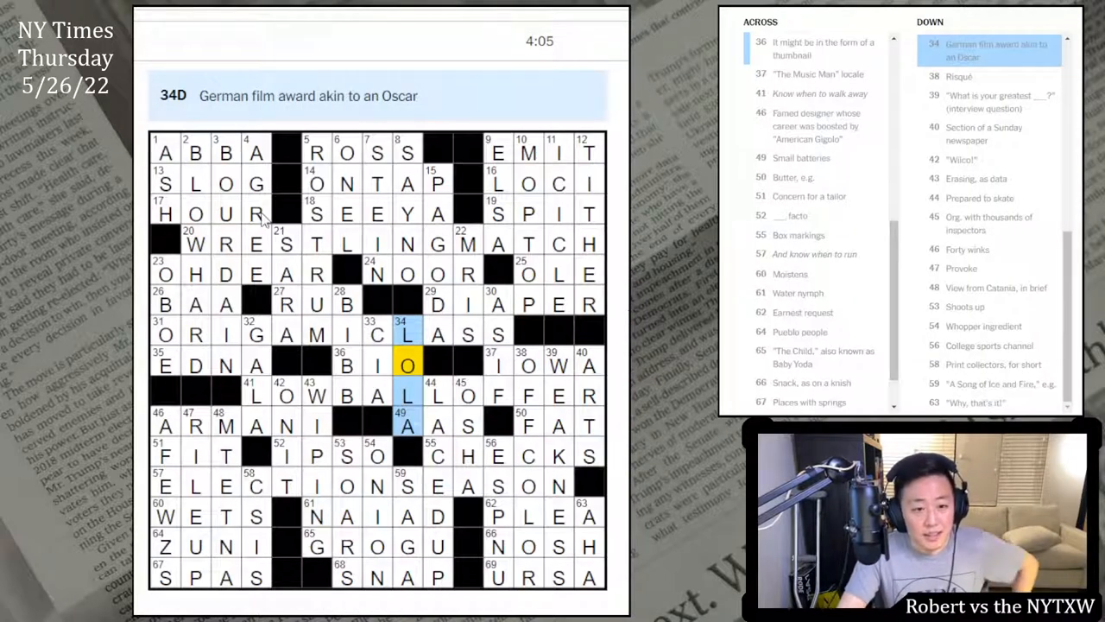
{"action": "left_click", "coordinate": [158, 151]}
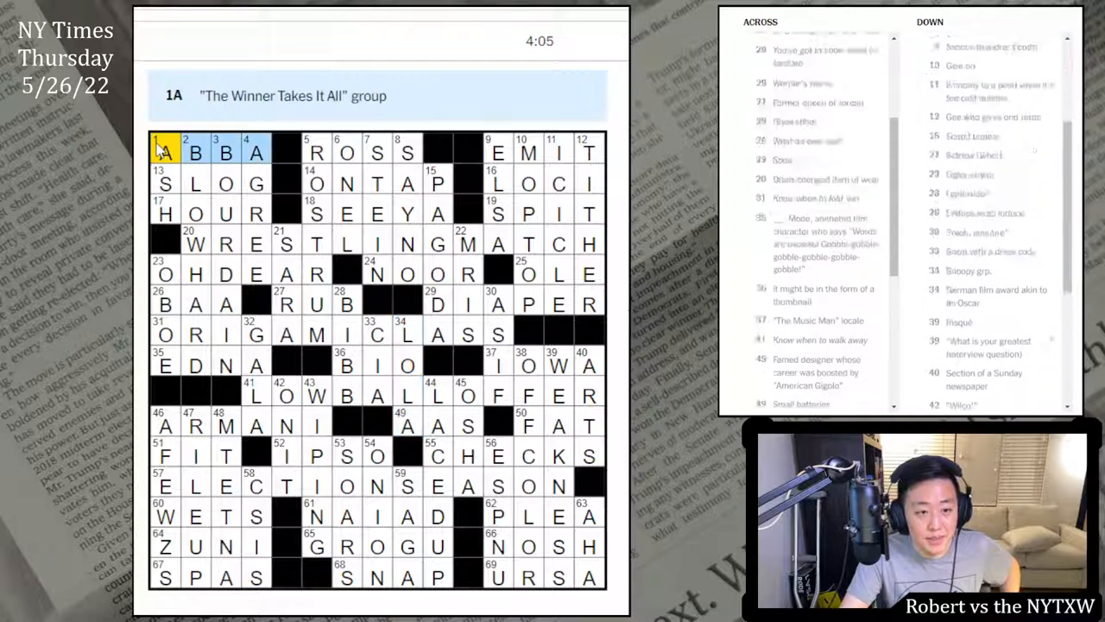
{"action": "left_click", "coordinate": [207, 244]}
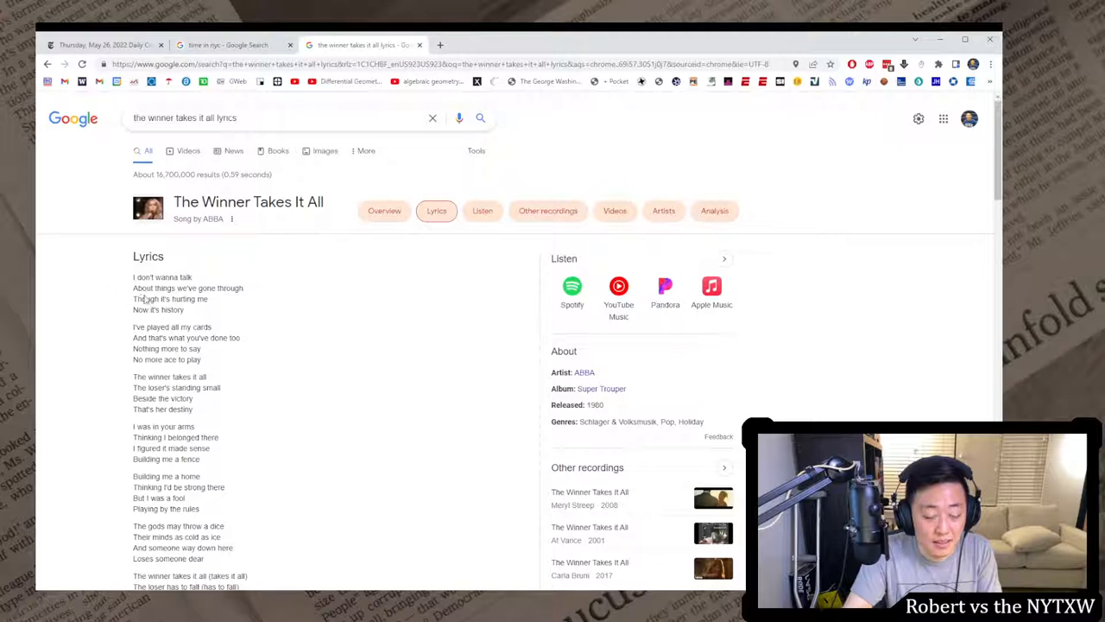
{"action": "scroll", "coordinate": [146, 294], "scroll_direction": "down", "scroll_amount": 1}
{"action": "scroll", "coordinate": [148, 302], "scroll_direction": "down", "scroll_amount": 2}
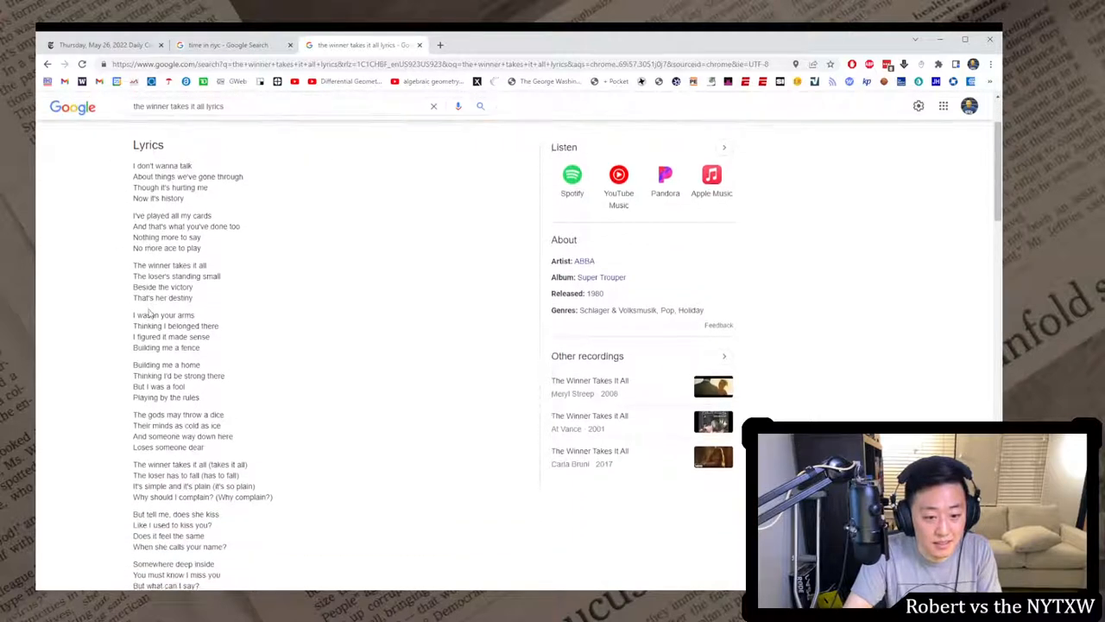
{"action": "scroll", "coordinate": [149, 312], "scroll_direction": "down", "scroll_amount": 1}
{"action": "scroll", "coordinate": [150, 312], "scroll_direction": "down", "scroll_amount": 1}
{"action": "scroll", "coordinate": [148, 313], "scroll_direction": "down", "scroll_amount": 1}
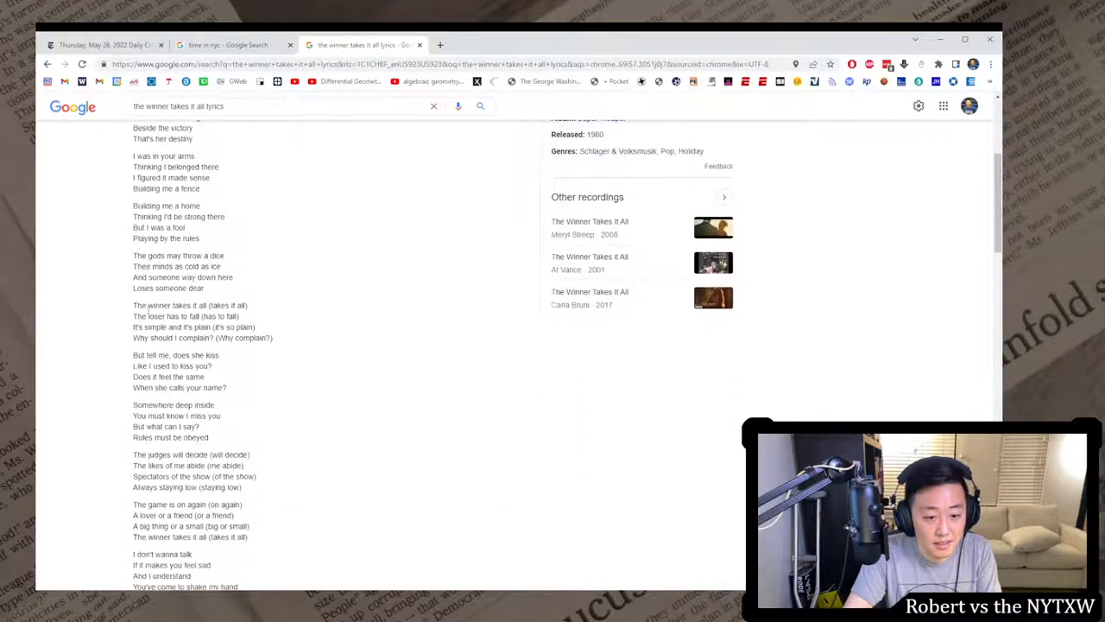
{"action": "scroll", "coordinate": [148, 315], "scroll_direction": "down", "scroll_amount": 1}
{"action": "scroll", "coordinate": [144, 318], "scroll_direction": "down", "scroll_amount": 1}
{"action": "scroll", "coordinate": [252, 368], "scroll_direction": "down", "scroll_amount": 1}
{"action": "scroll", "coordinate": [250, 370], "scroll_direction": "down", "scroll_amount": 1}
- Check the crossword against the ABBA lyrics page, then select the old query to search "you've gotta know when to hold'em"
{"action": "left_click", "coordinate": [113, 44]}
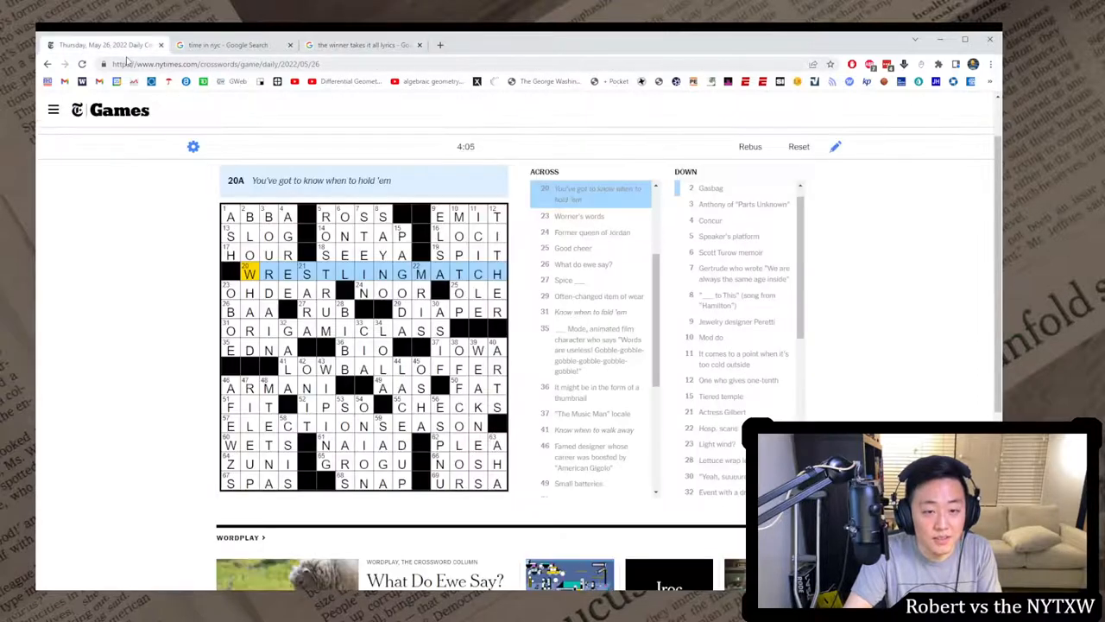
{"action": "left_click", "coordinate": [397, 52]}
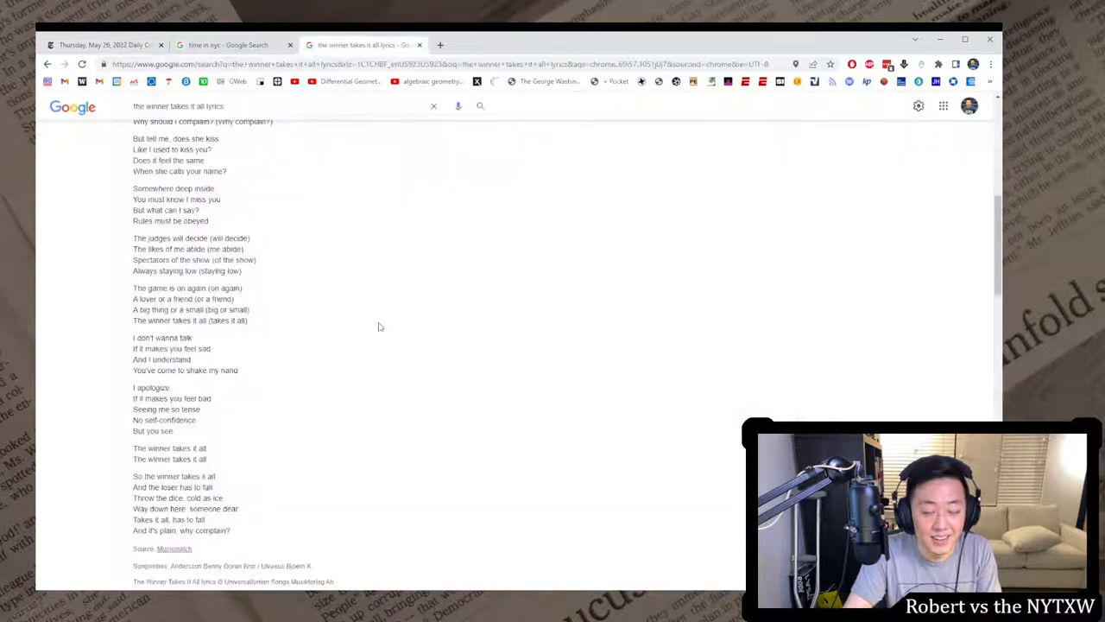
{"action": "scroll", "coordinate": [377, 346], "scroll_direction": "up", "scroll_amount": 4}
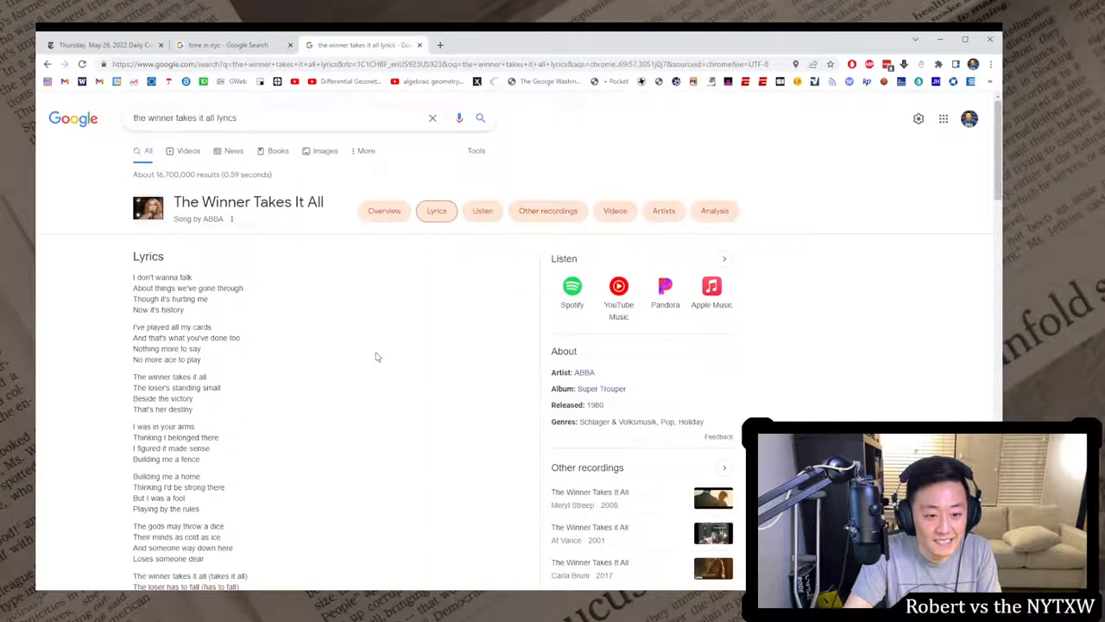
{"action": "scroll", "coordinate": [375, 357], "scroll_direction": "down", "scroll_amount": 1}
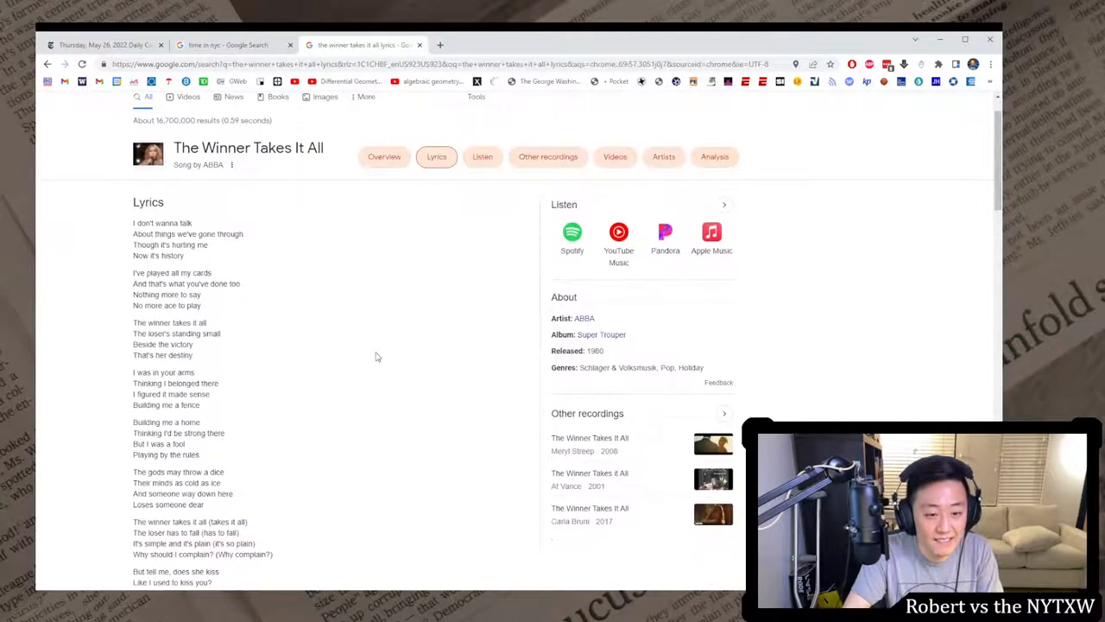
{"action": "key", "text": "ctrl+f"}
{"action": "type", "text": "hold"}
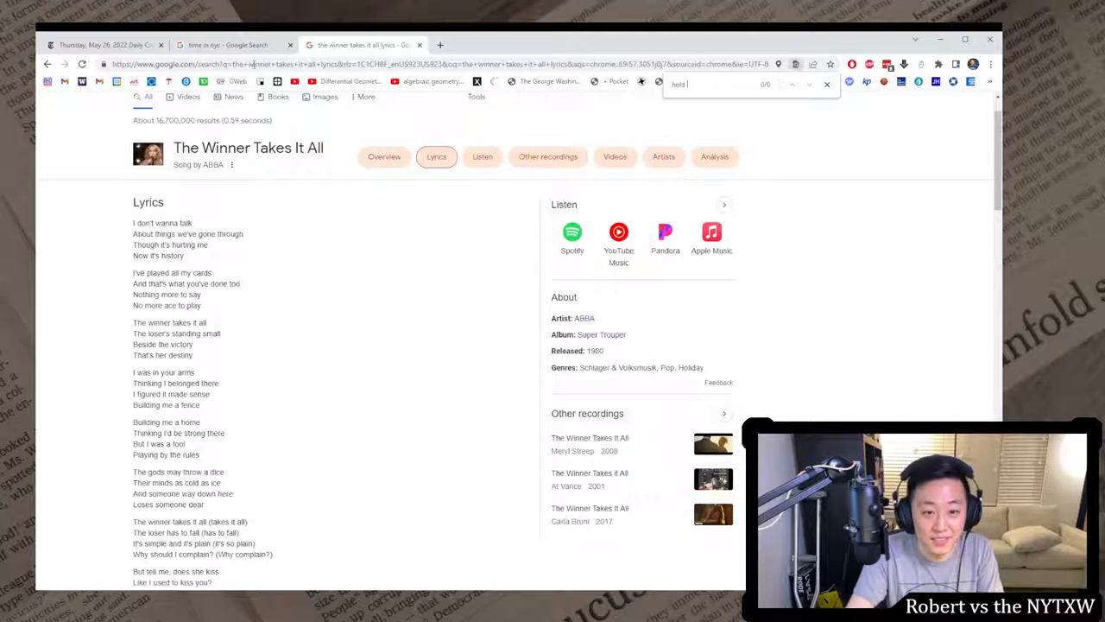
{"action": "scroll", "coordinate": [375, 356], "scroll_direction": "up", "scroll_amount": 1}
{"action": "triple_click", "coordinate": [245, 117]}
{"action": "type", "text": "youve gotta know"}
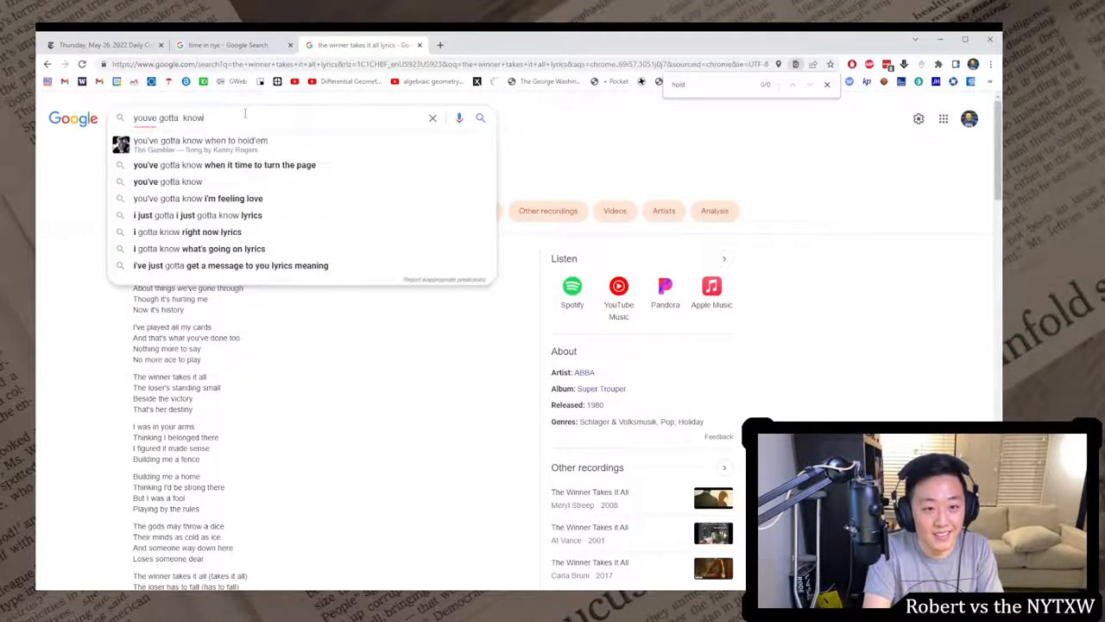
- Bring up The Gambler lyrics from the suggestion and compare them with 1-Across in the crossword
{"action": "left_click", "coordinate": [243, 140]}
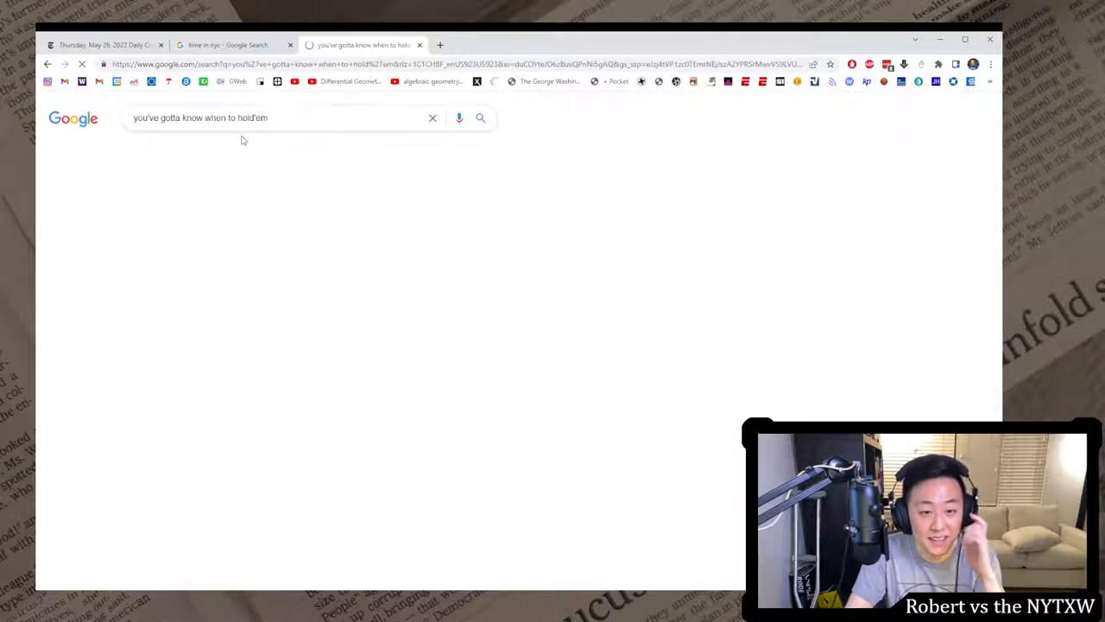
{"action": "scroll", "coordinate": [176, 476], "scroll_direction": "down", "scroll_amount": 1}
{"action": "left_click", "coordinate": [235, 487]}
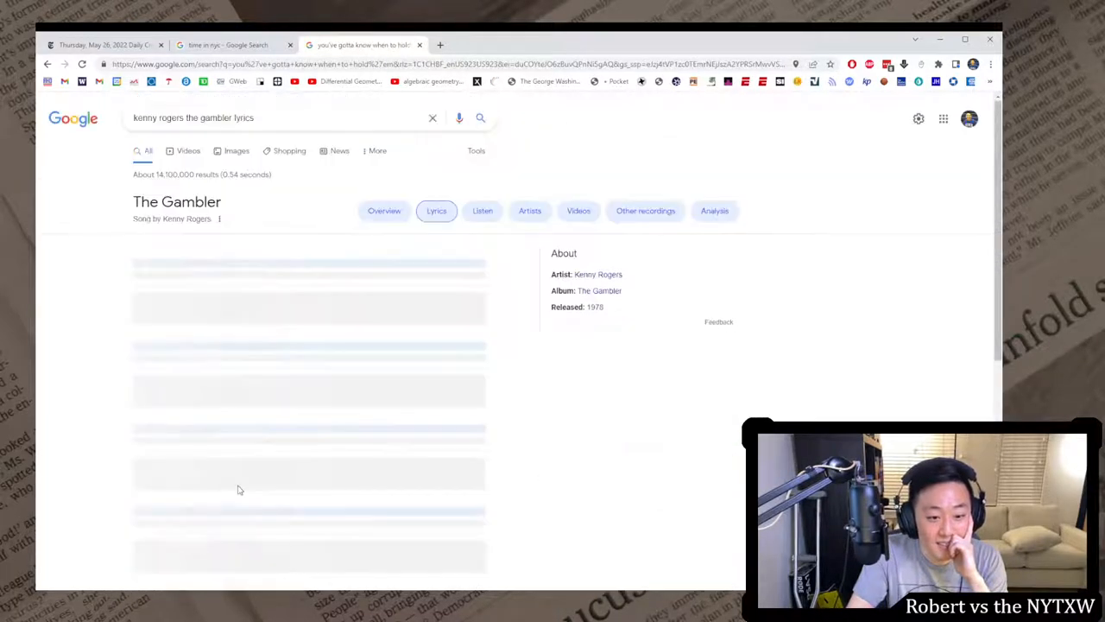
{"action": "left_click", "coordinate": [108, 45]}
{"action": "left_click", "coordinate": [229, 217]}
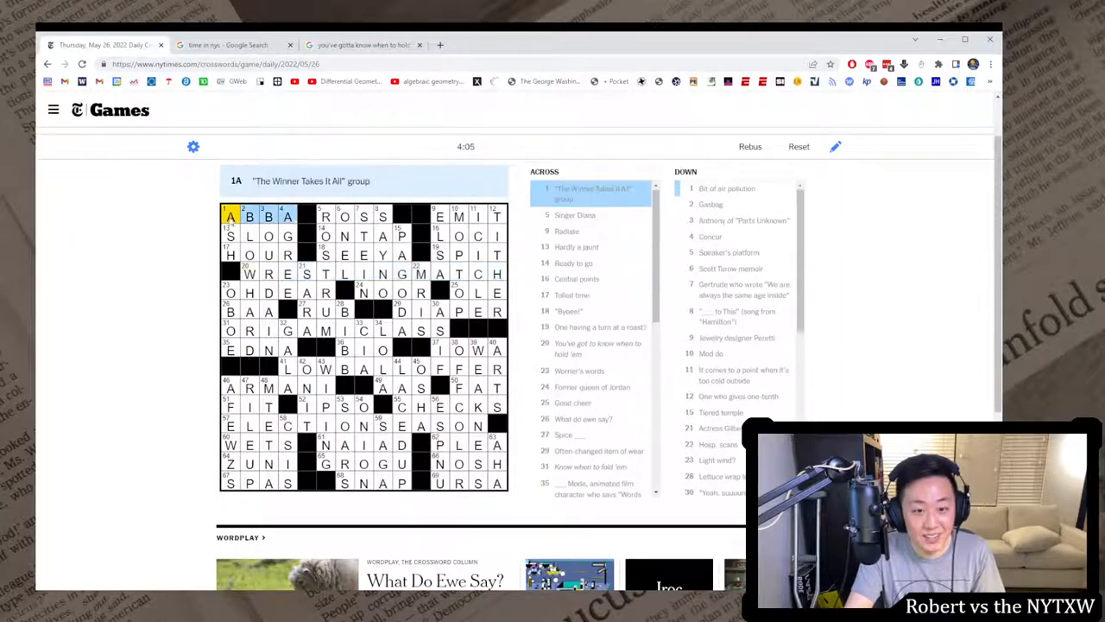
{"action": "left_click", "coordinate": [333, 48]}
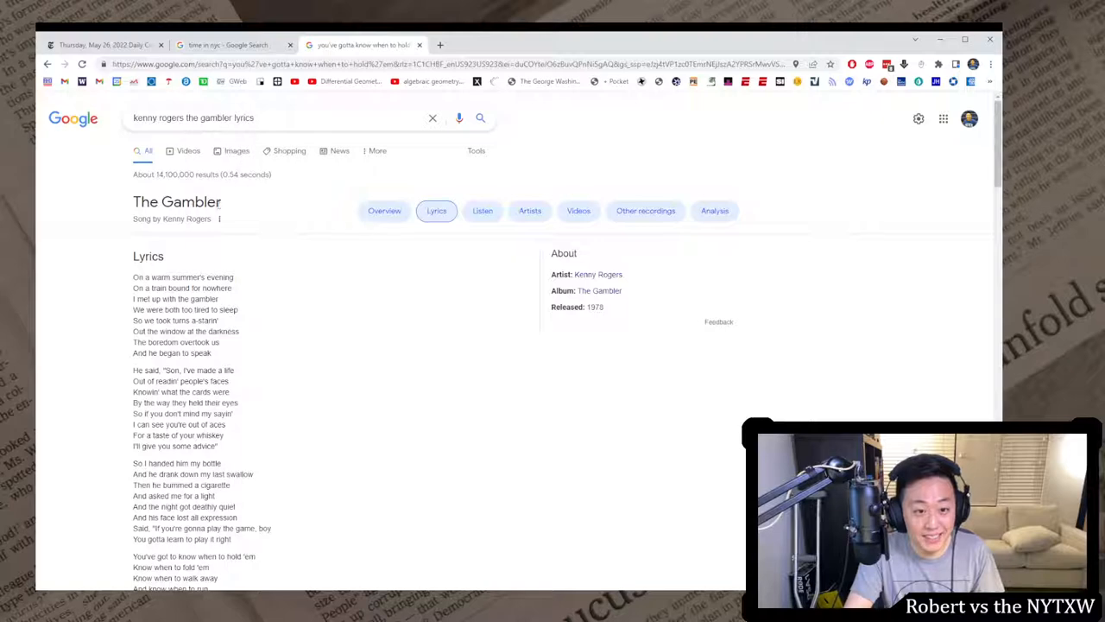
{"action": "left_click", "coordinate": [108, 45]}
- Step through 69-Across and review theme answers 20-, 31-, 44- (LOWBALLOFFER) and 57-Across
{"action": "left_click", "coordinate": [477, 483]}
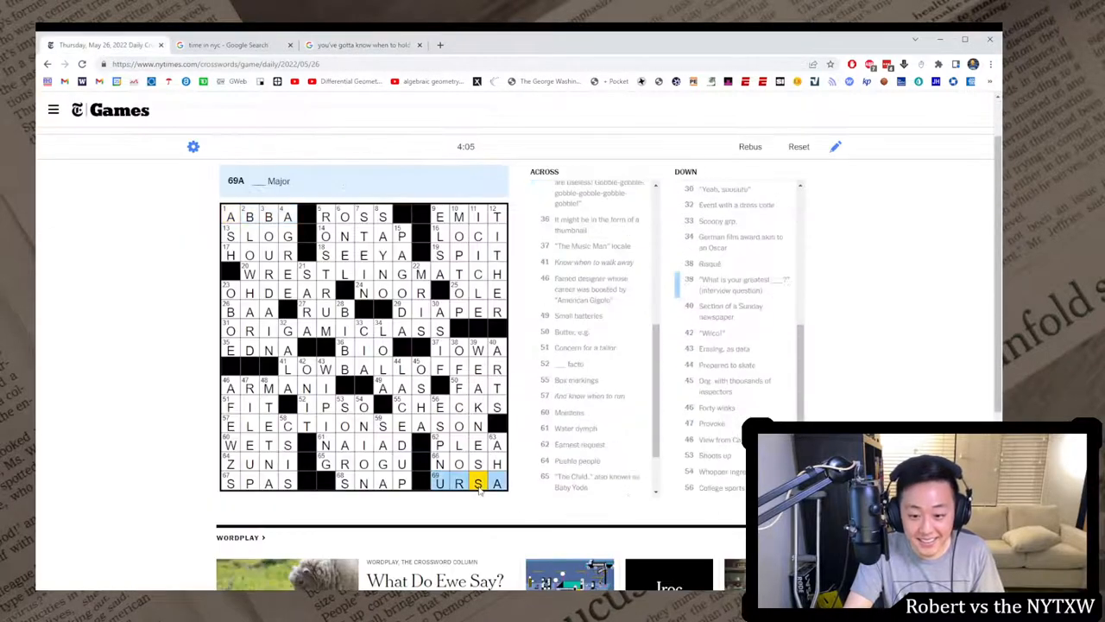
{"action": "key", "text": "Right"}
{"action": "key", "text": "Down"}
{"action": "key", "text": "Right"}
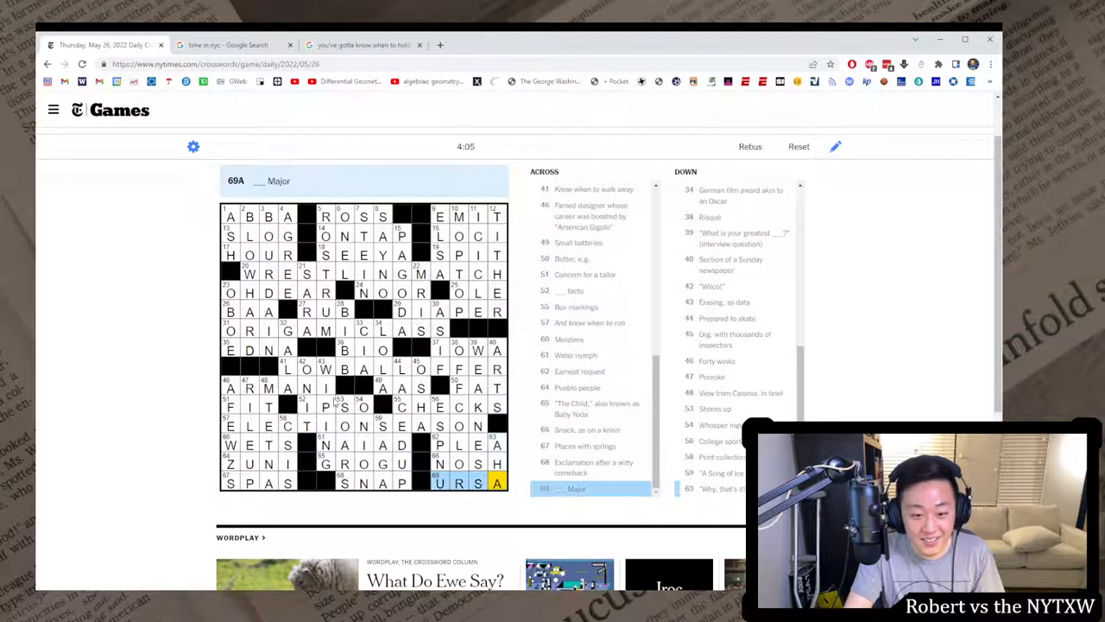
{"action": "left_click", "coordinate": [250, 273]}
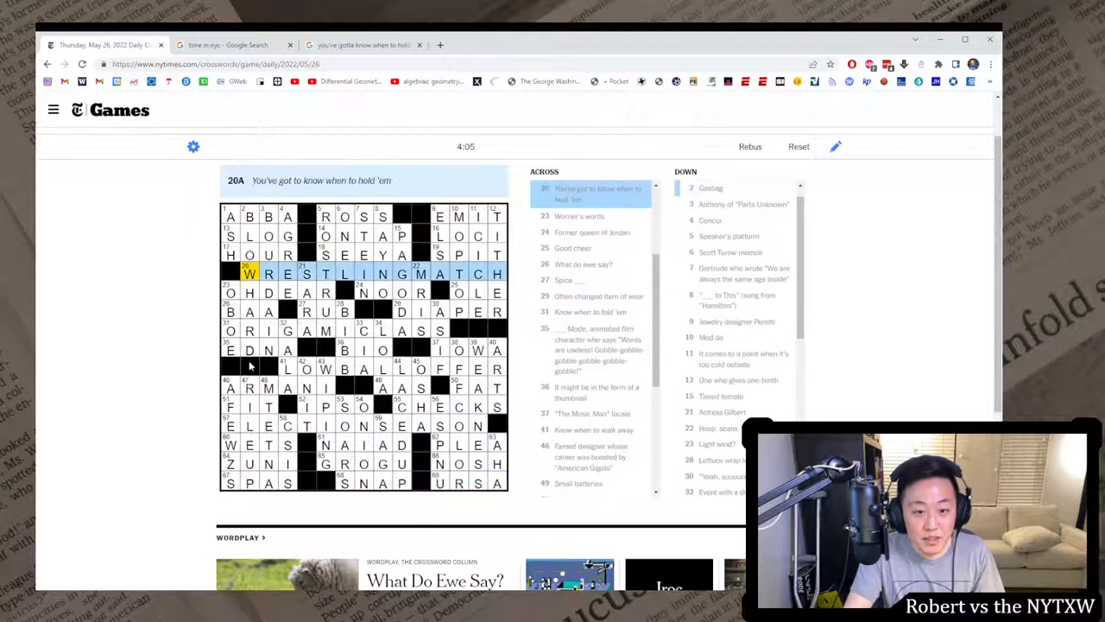
{"action": "left_click", "coordinate": [228, 333]}
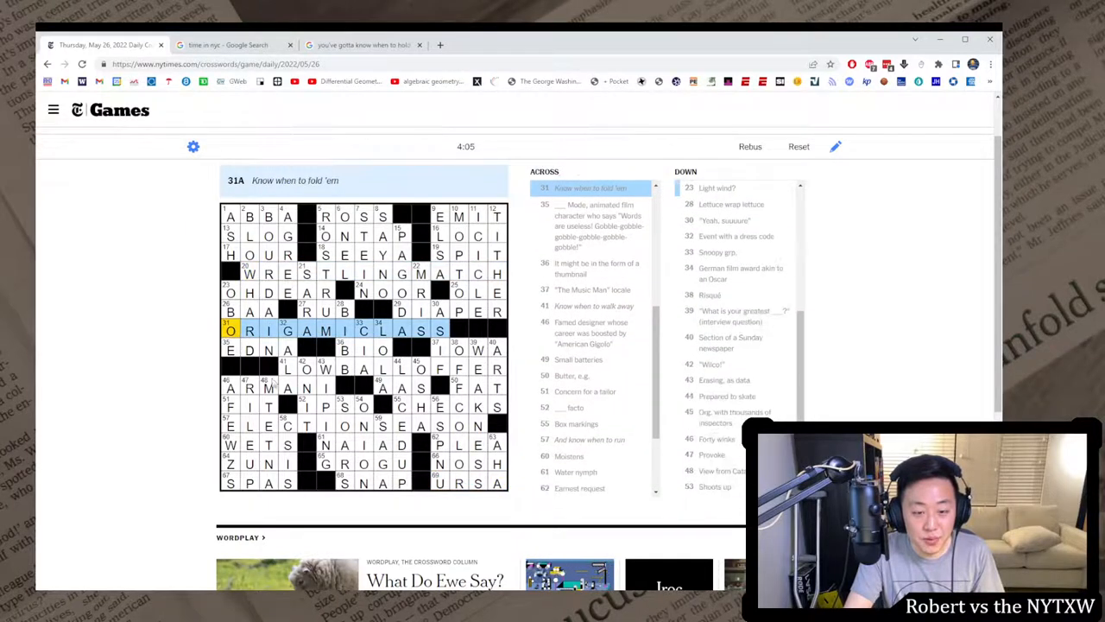
{"action": "left_click", "coordinate": [289, 368]}
{"action": "left_click", "coordinate": [230, 425]}
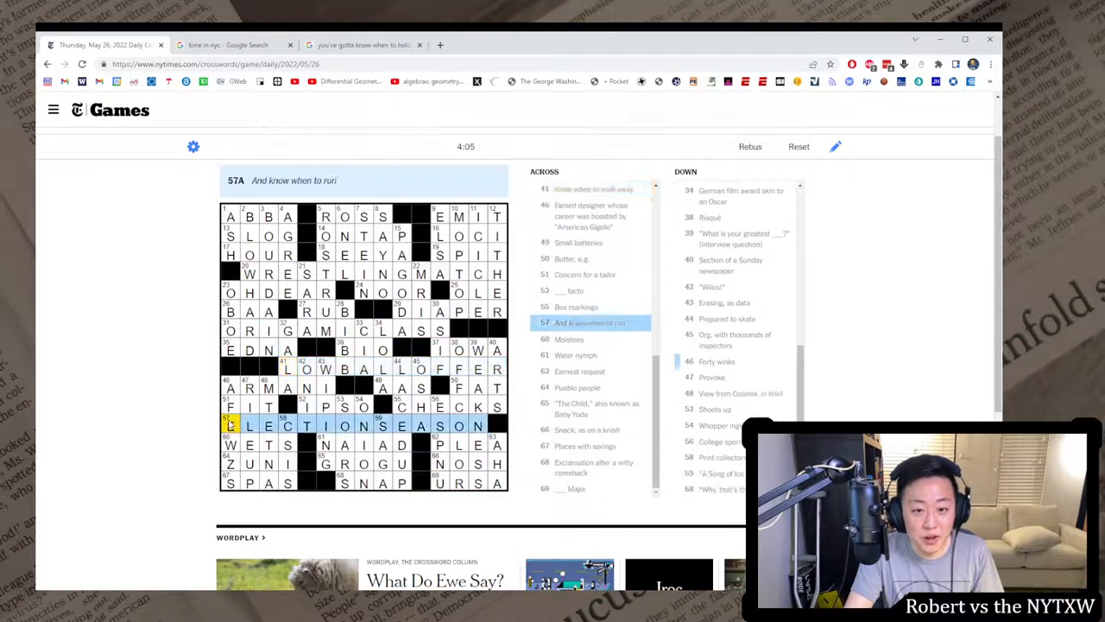
- Highlight the four chorus lines of The Gambler, from "hold 'em" to "know when to run"
{"action": "left_click", "coordinate": [337, 50]}
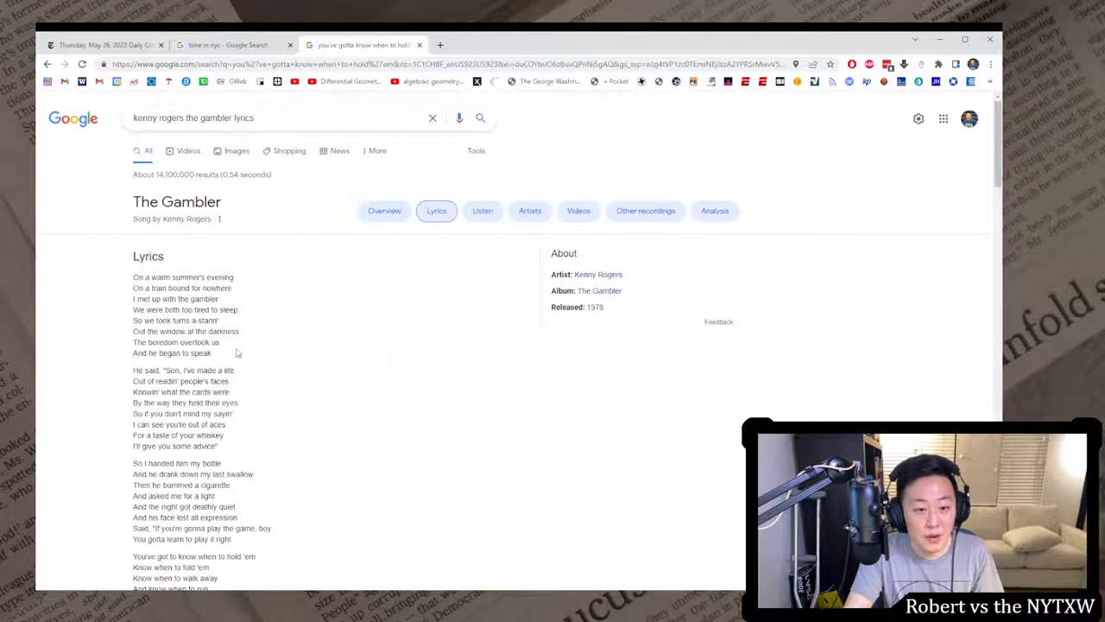
{"action": "scroll", "coordinate": [262, 362], "scroll_direction": "down", "scroll_amount": 2}
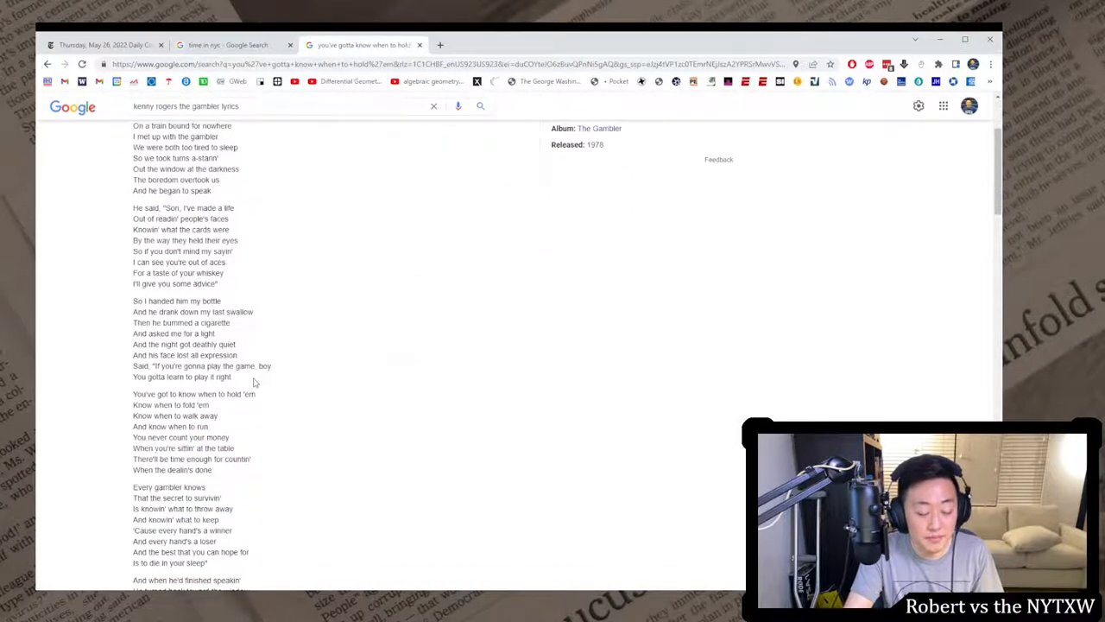
{"action": "scroll", "coordinate": [250, 372], "scroll_direction": "down", "scroll_amount": 1}
{"action": "left_click_drag", "start_coordinate": [136, 341], "coordinate": [245, 375]}
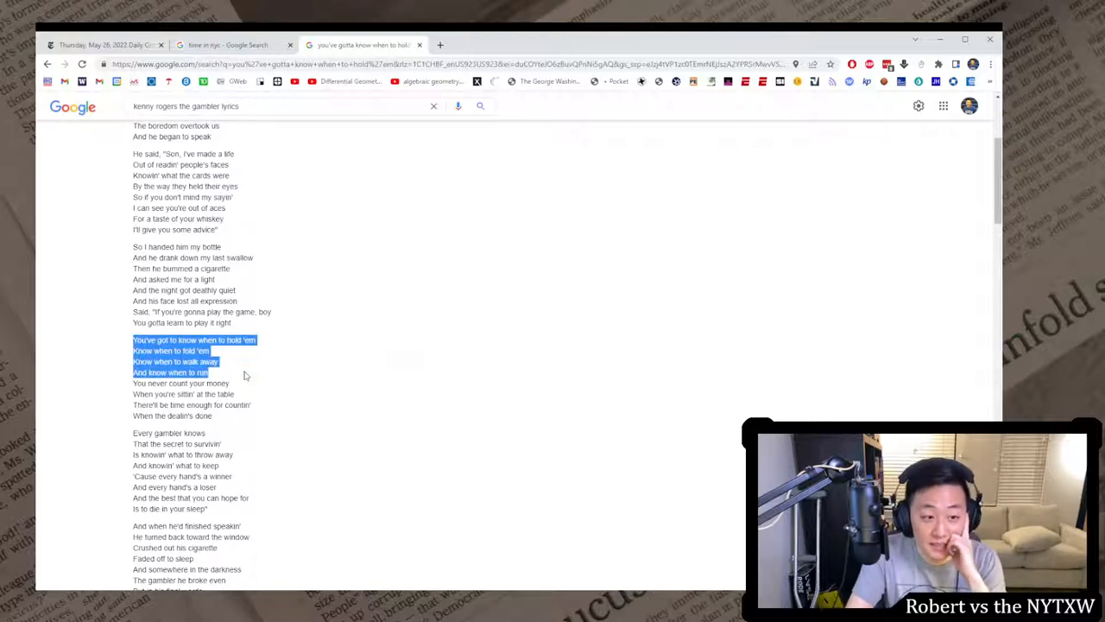
{"action": "scroll", "coordinate": [251, 378], "scroll_direction": "up", "scroll_amount": 3}
{"action": "scroll", "coordinate": [259, 383], "scroll_direction": "up", "scroll_amount": 1}
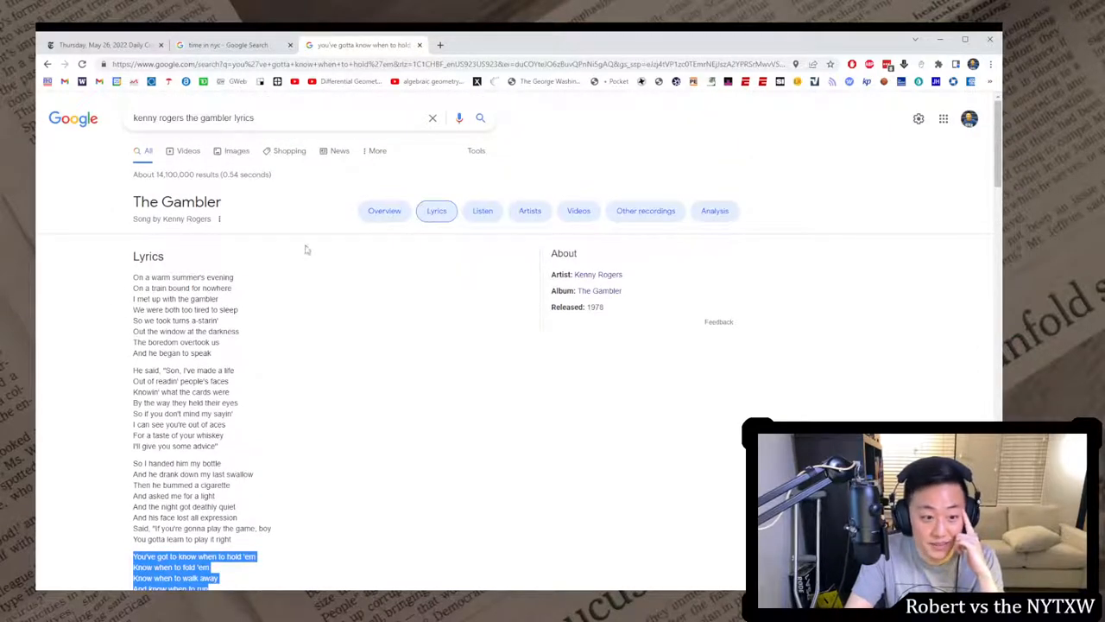
- Play the Kenny Rogers The Gambler video, skip to the chorus near 1:32 and expand its description
{"action": "left_click", "coordinate": [182, 153]}
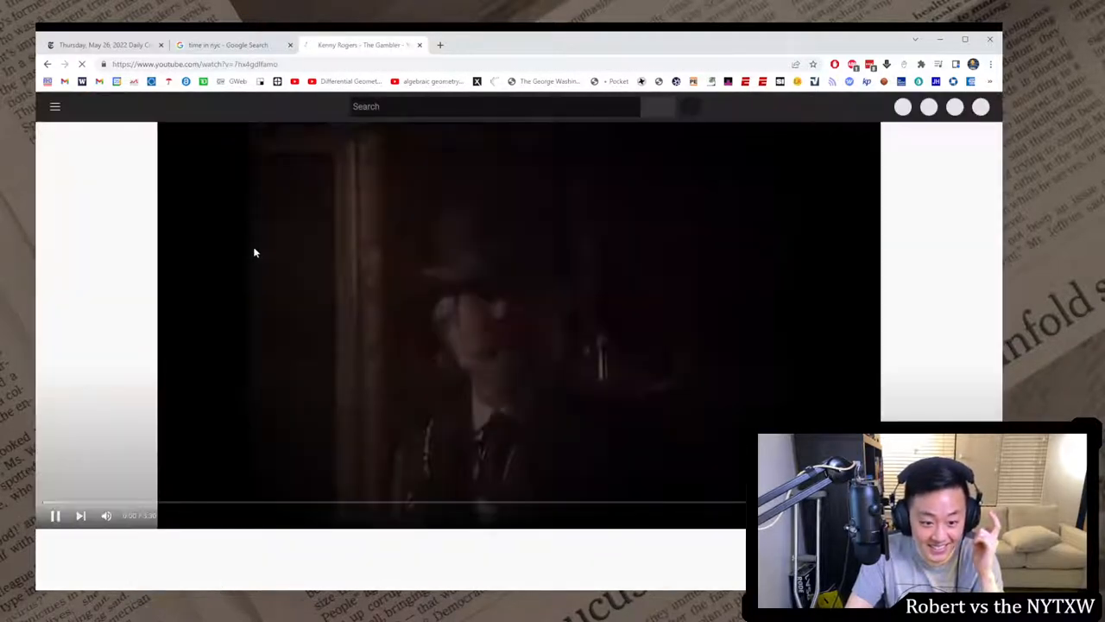
{"action": "scroll", "coordinate": [194, 569], "scroll_direction": "down", "scroll_amount": 2}
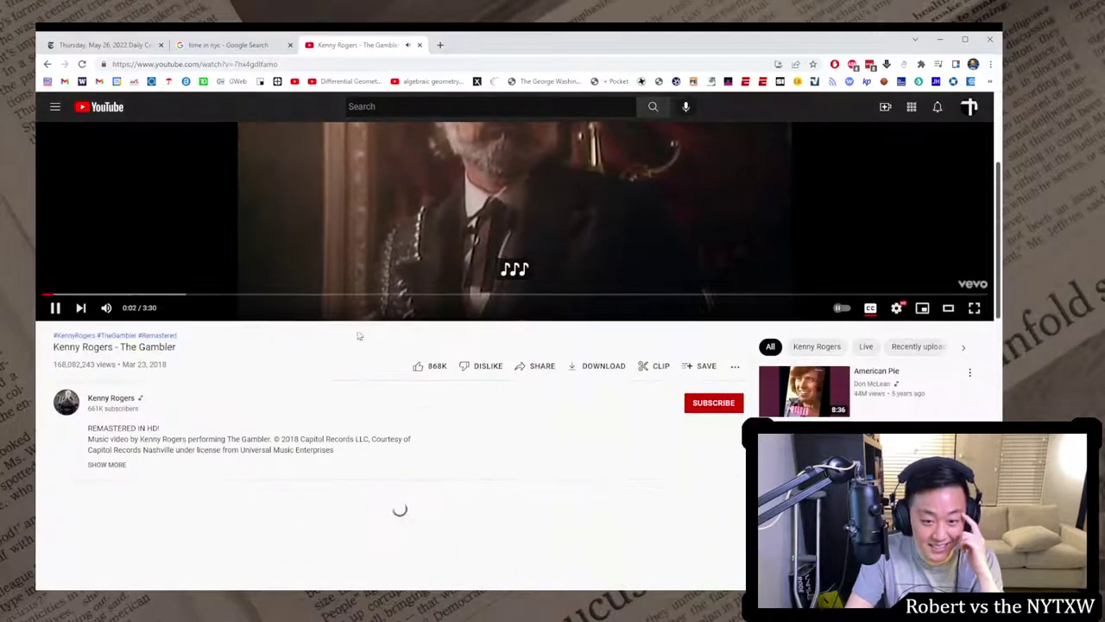
{"action": "left_click", "coordinate": [459, 296]}
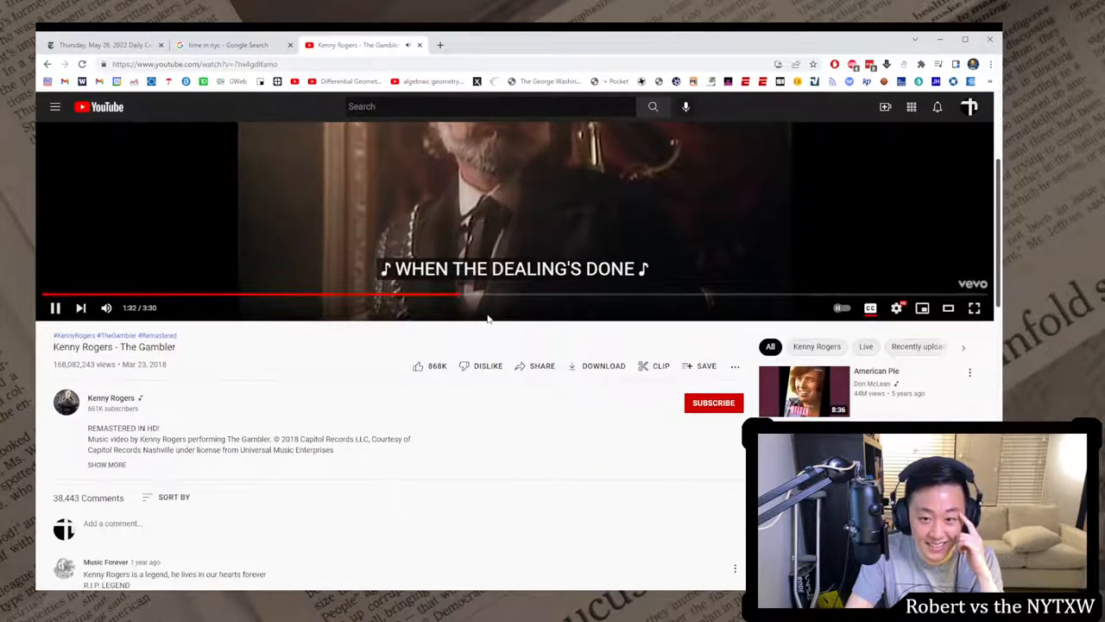
{"action": "scroll", "coordinate": [529, 345], "scroll_direction": "up", "scroll_amount": 2}
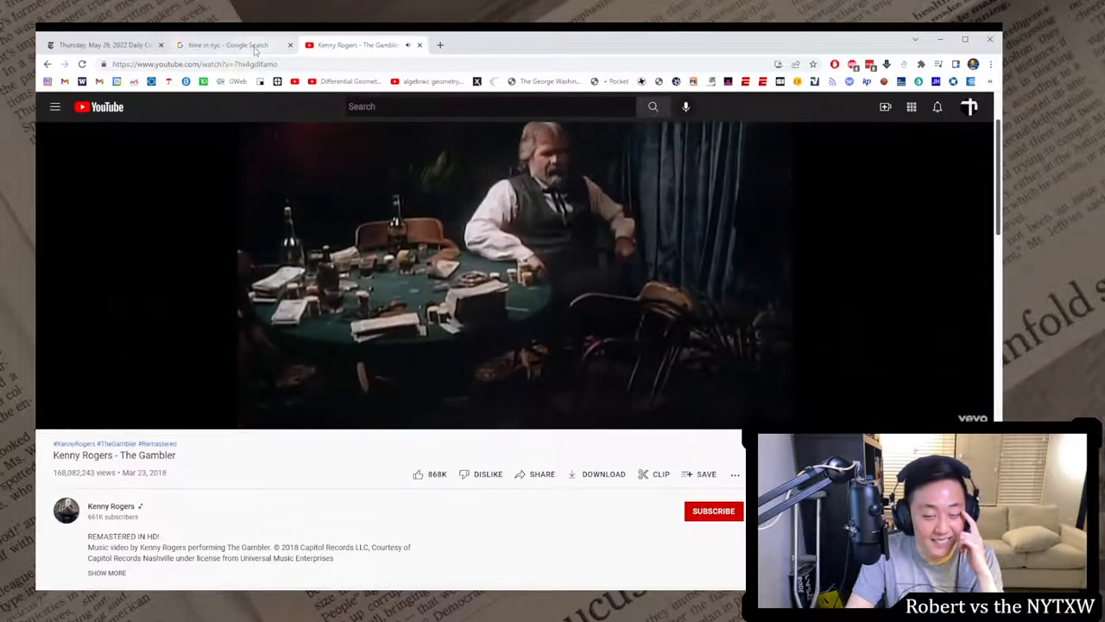
{"action": "scroll", "coordinate": [115, 411], "scroll_direction": "down", "scroll_amount": 2}
{"action": "left_click", "coordinate": [115, 411]}
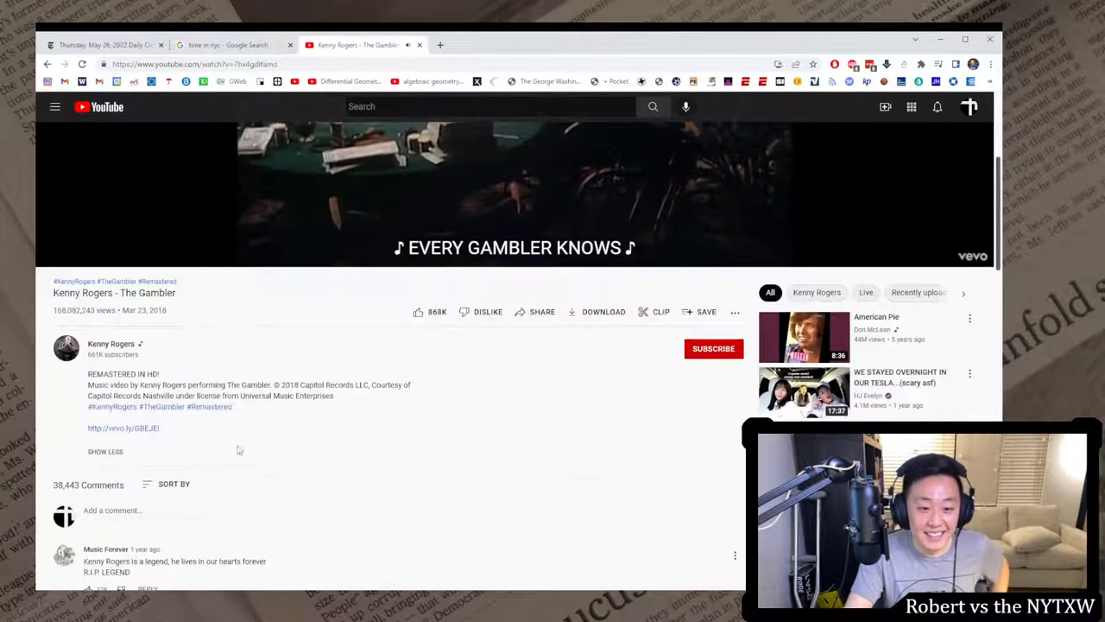
{"action": "scroll", "coordinate": [461, 400], "scroll_direction": "up", "scroll_amount": 1}
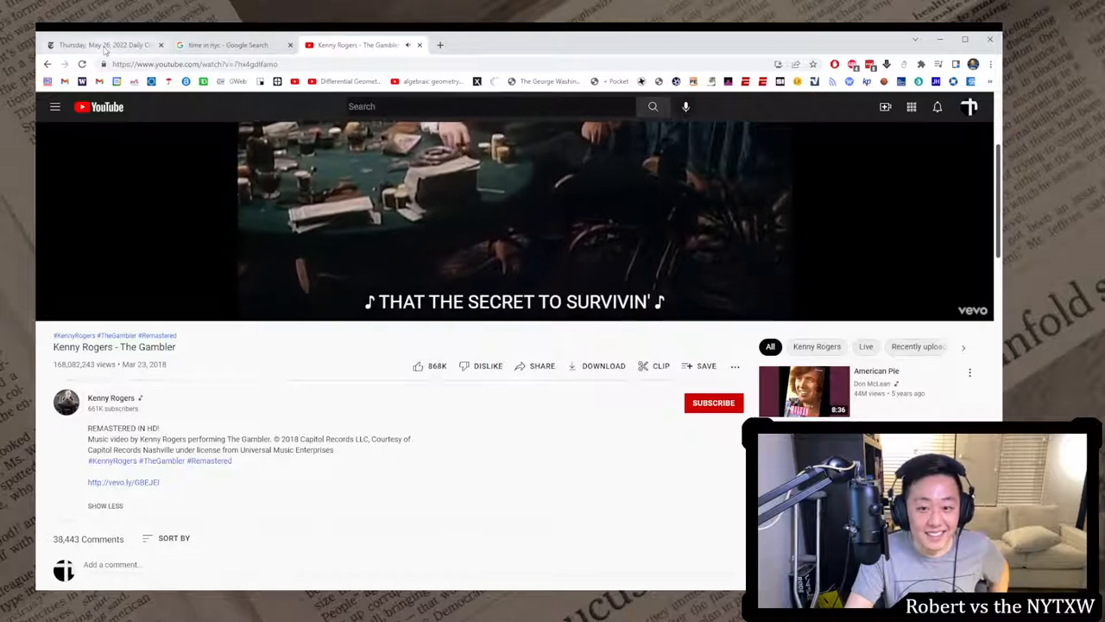
{"action": "scroll", "coordinate": [305, 156], "scroll_direction": "up", "scroll_amount": 2}
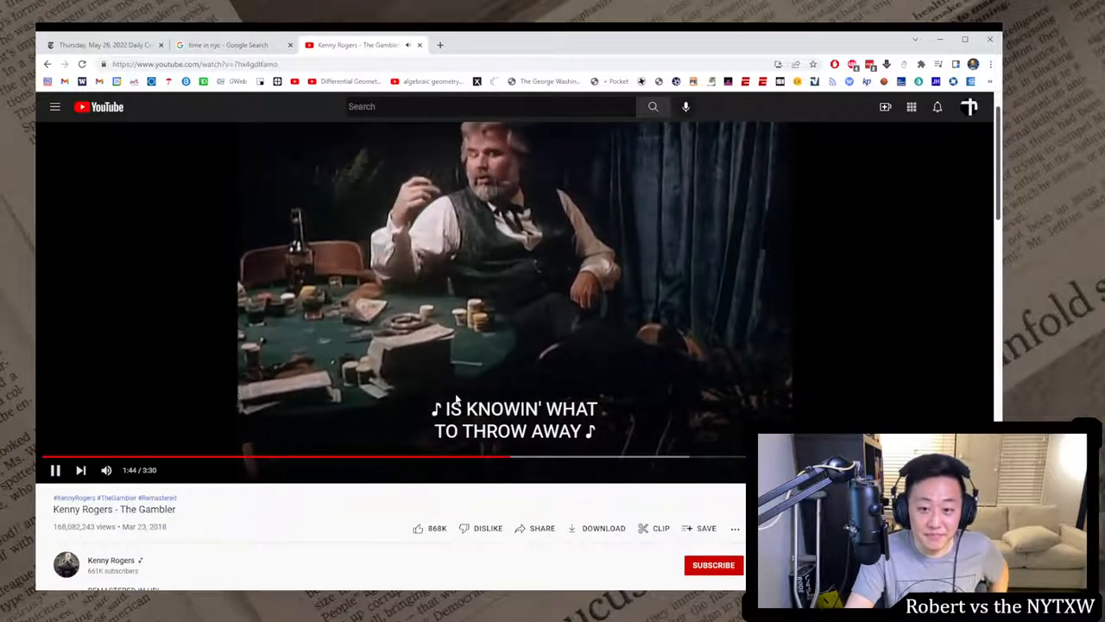
{"action": "scroll", "coordinate": [501, 337], "scroll_direction": "up", "scroll_amount": 1}
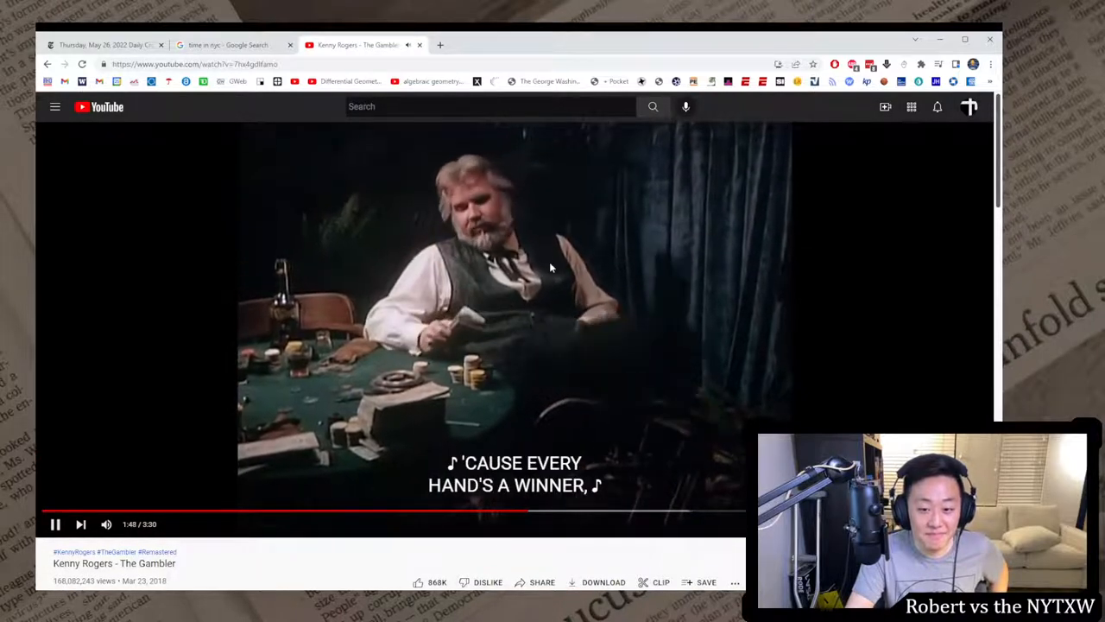
{"action": "left_click", "coordinate": [122, 48]}
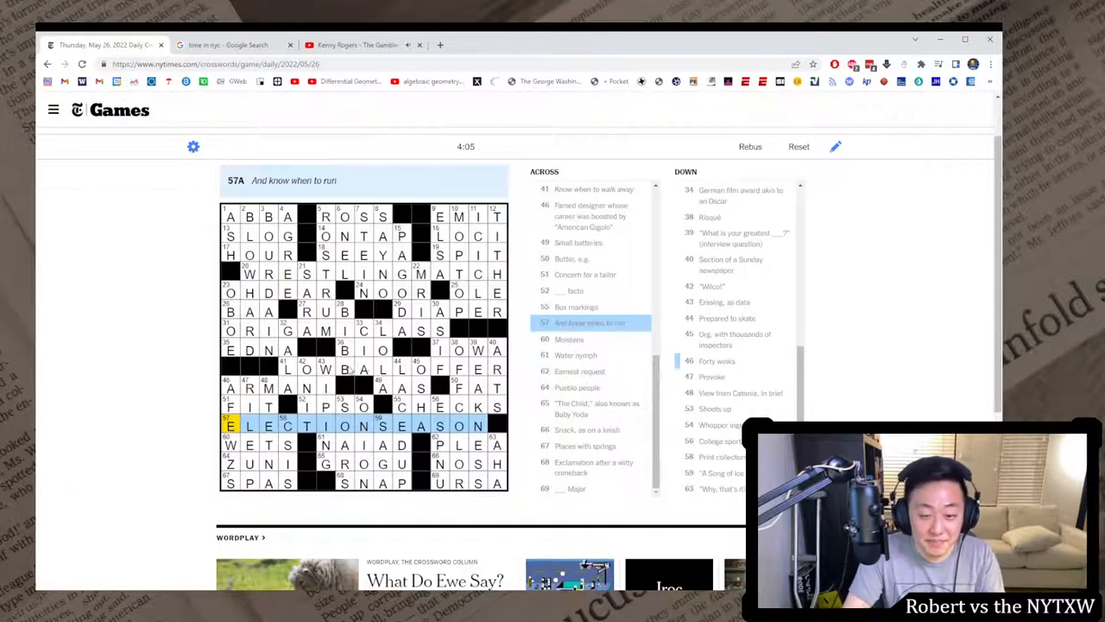
{"action": "left_click", "coordinate": [249, 275]}
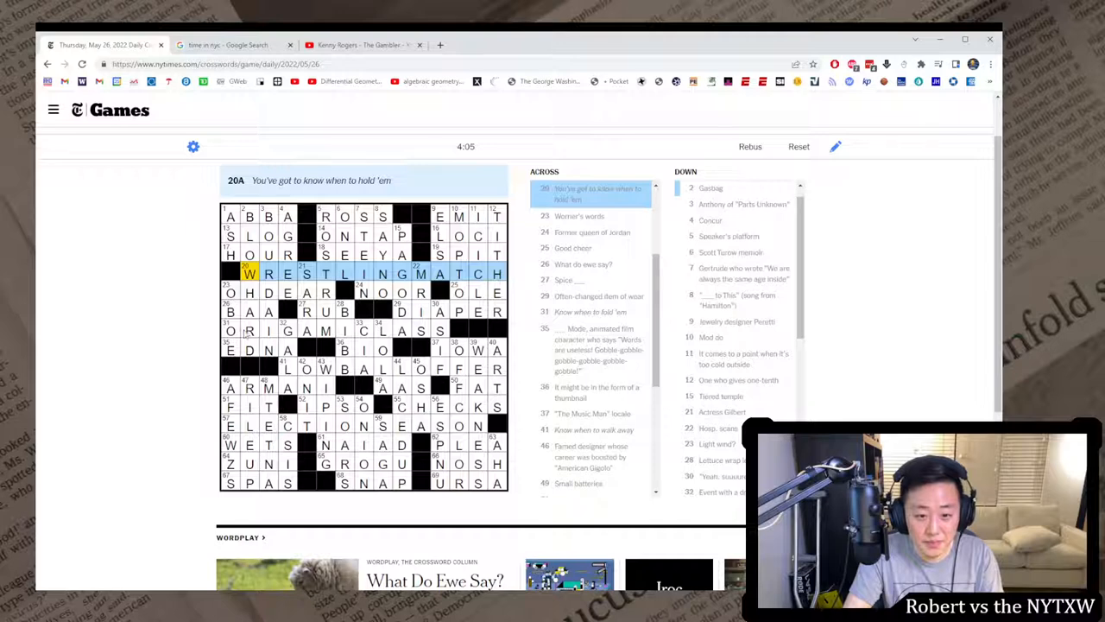
{"action": "left_click", "coordinate": [234, 329]}
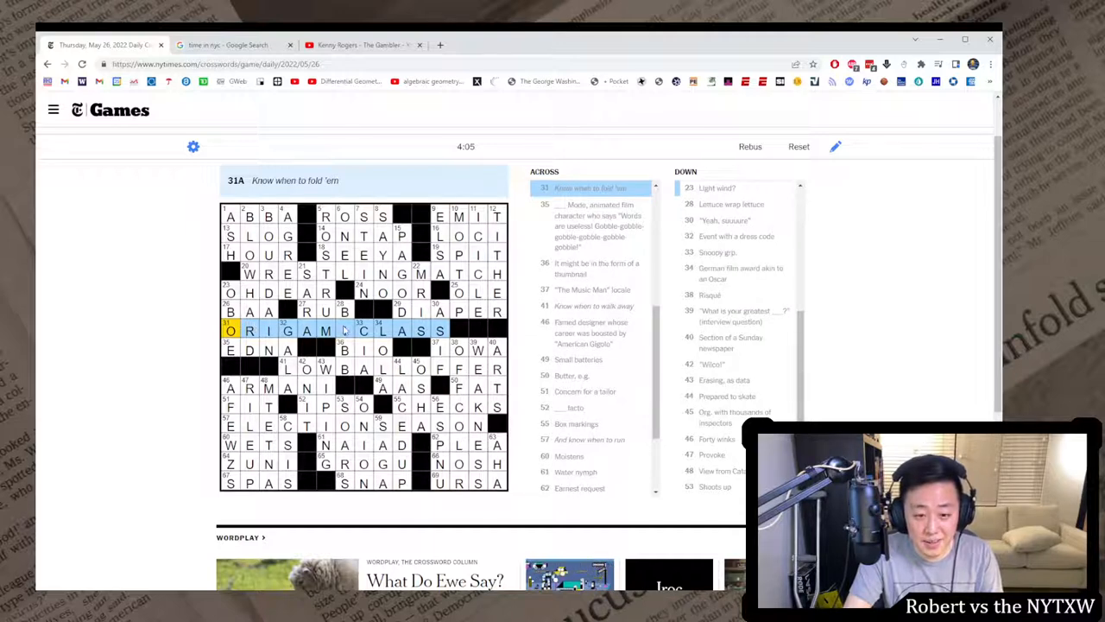
- Search Google in a new tab for the exact phrase "origami class", then return to the crossword
{"action": "key", "text": "ctrl+t"}
{"action": "type", "text": "origami"}
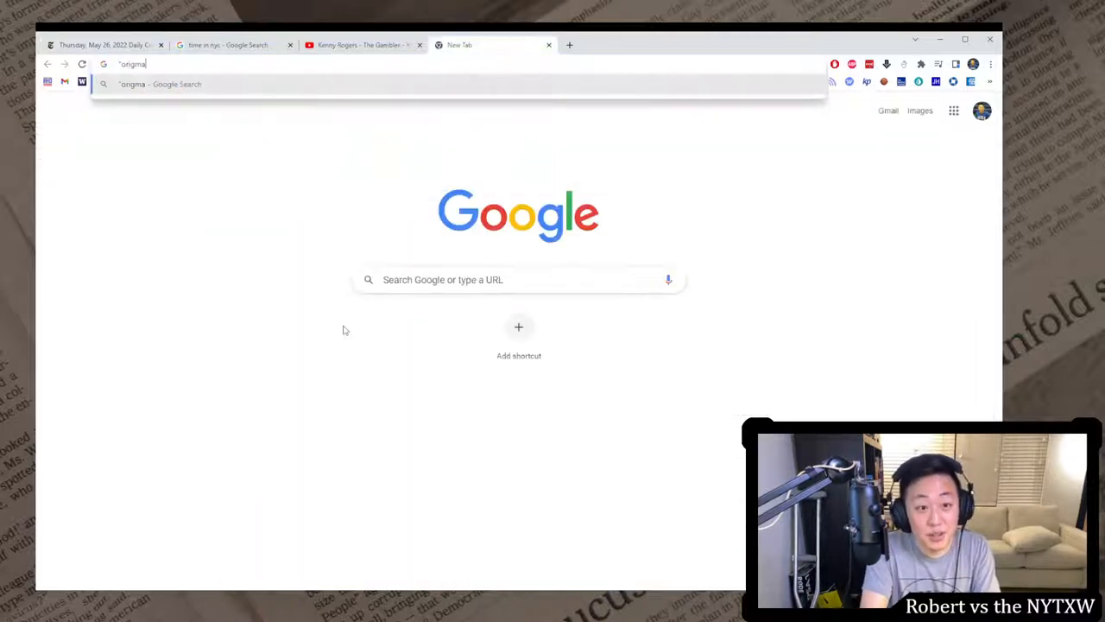
{"action": "type", "text": " class\""}
{"action": "key", "text": "Return"}
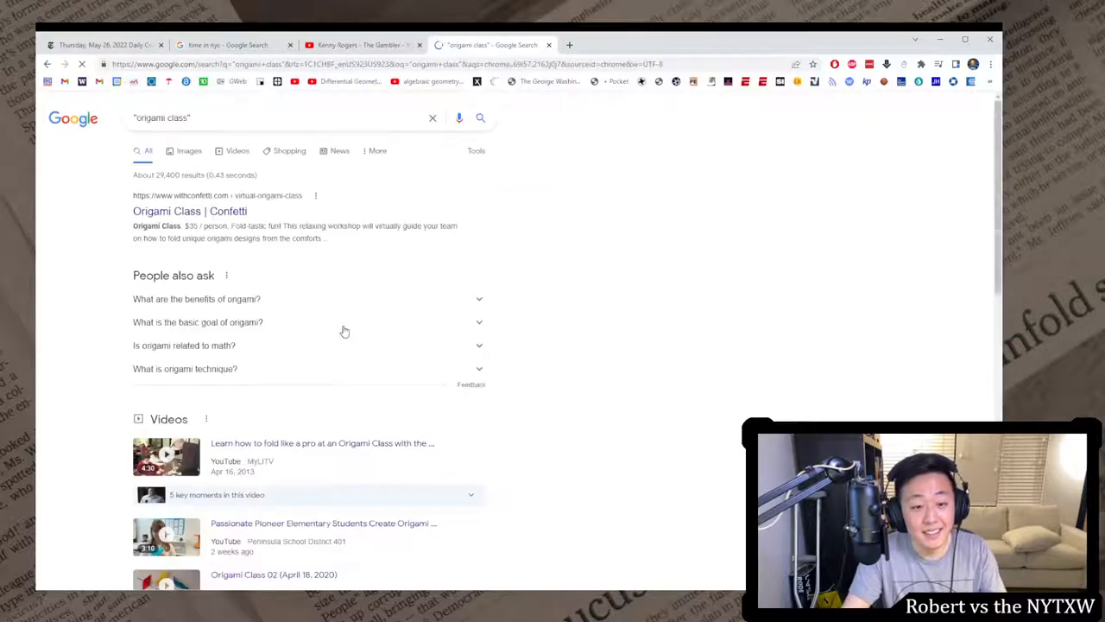
{"action": "scroll", "coordinate": [391, 247], "scroll_direction": "down", "scroll_amount": 2}
{"action": "scroll", "coordinate": [391, 247], "scroll_direction": "down", "scroll_amount": 3}
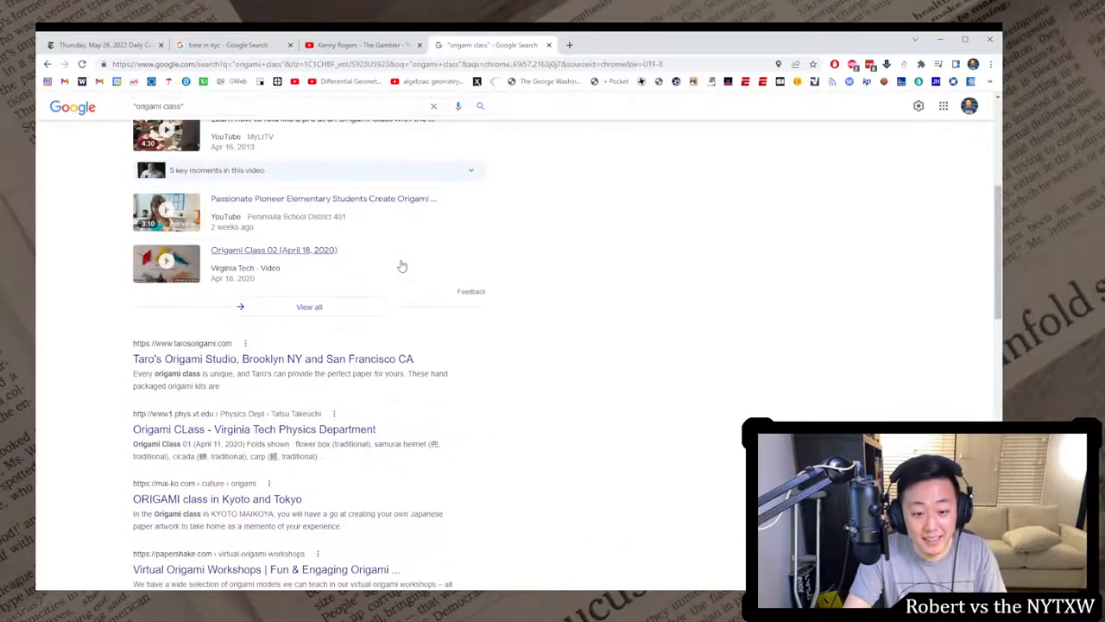
{"action": "left_click", "coordinate": [109, 47]}
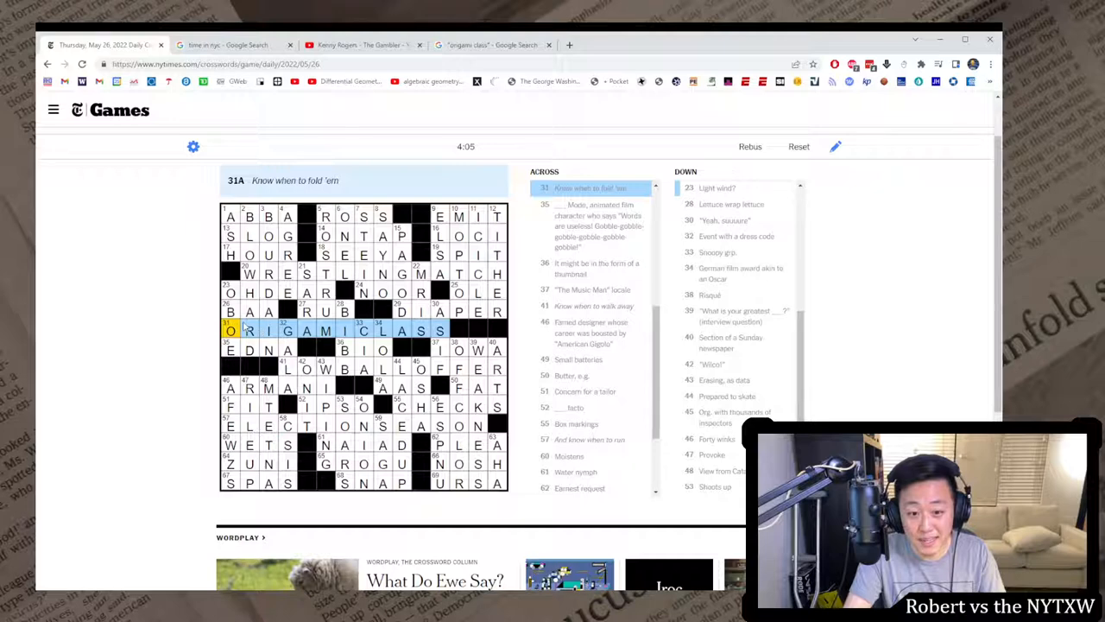
{"action": "left_click", "coordinate": [259, 272]}
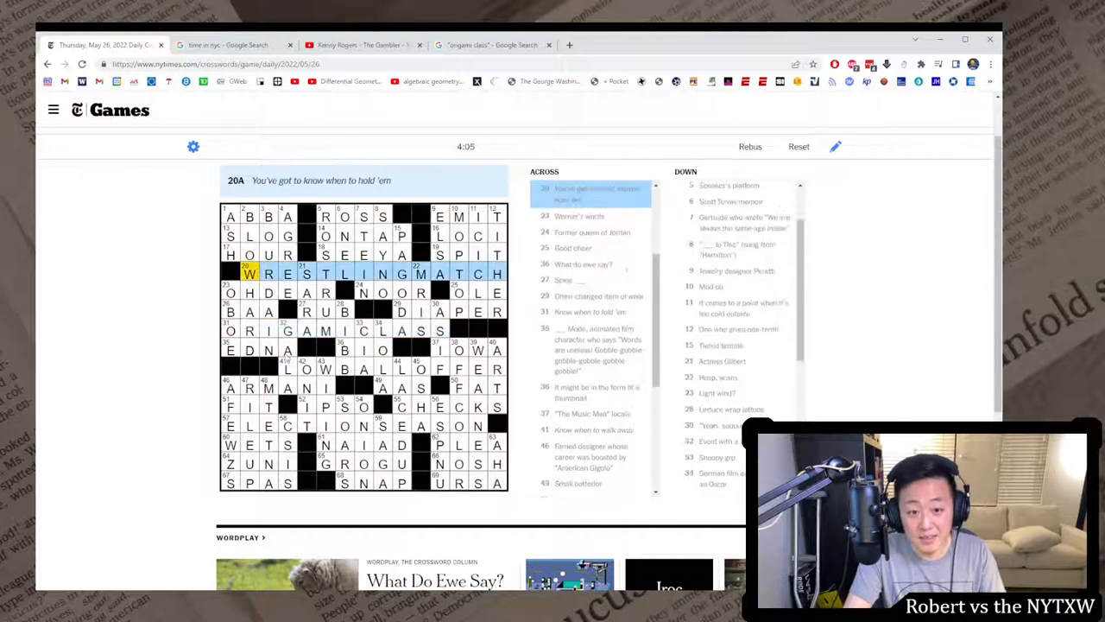
{"action": "left_click", "coordinate": [290, 370]}
{"action": "left_click", "coordinate": [239, 428]}
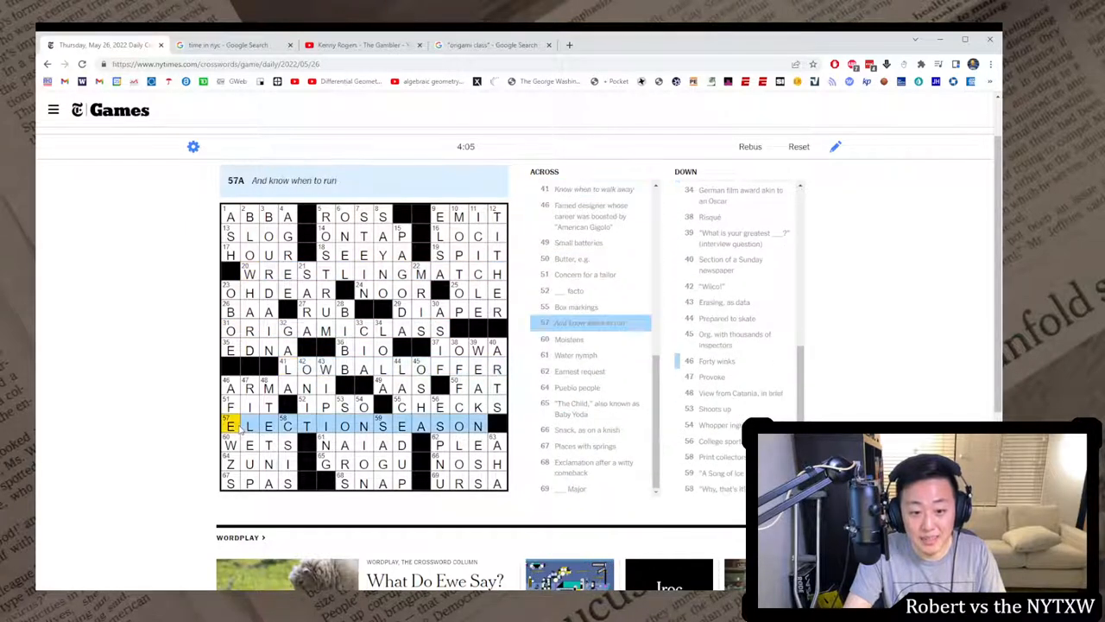
{"action": "left_click", "coordinate": [289, 370]}
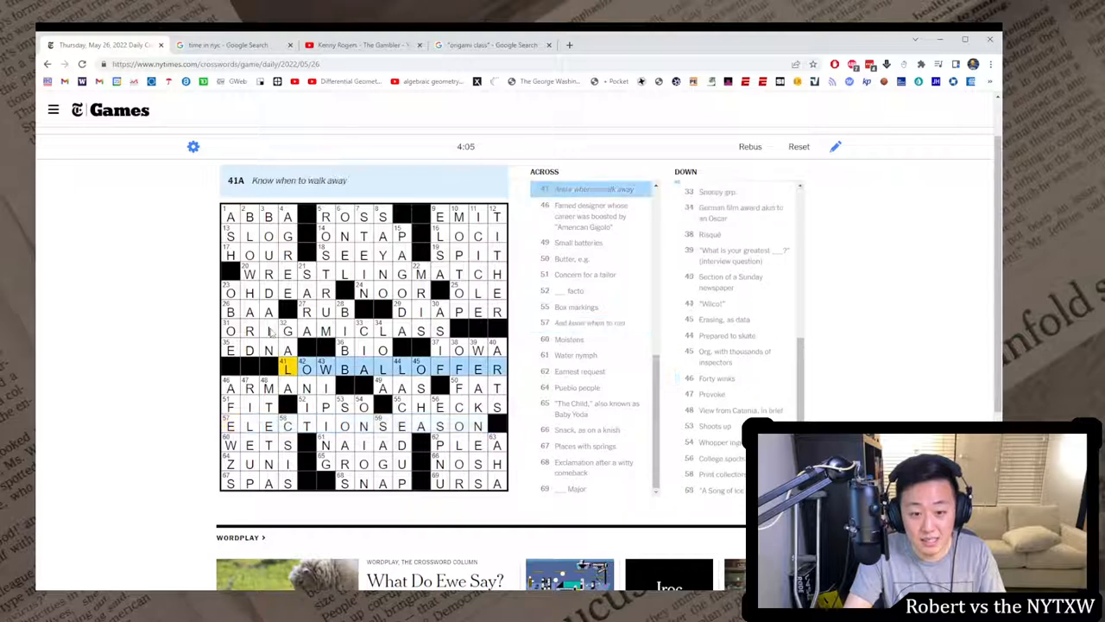
{"action": "left_click", "coordinate": [231, 343]}
{"action": "left_click", "coordinate": [250, 273]}
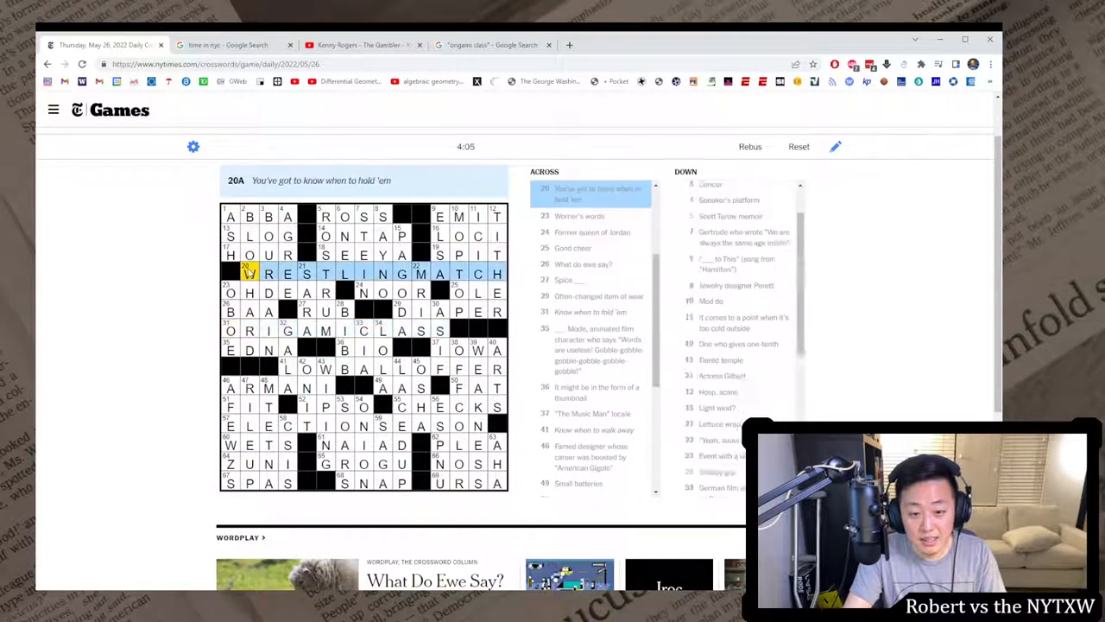
{"action": "left_click", "coordinate": [230, 330]}
{"action": "left_click", "coordinate": [289, 370]}
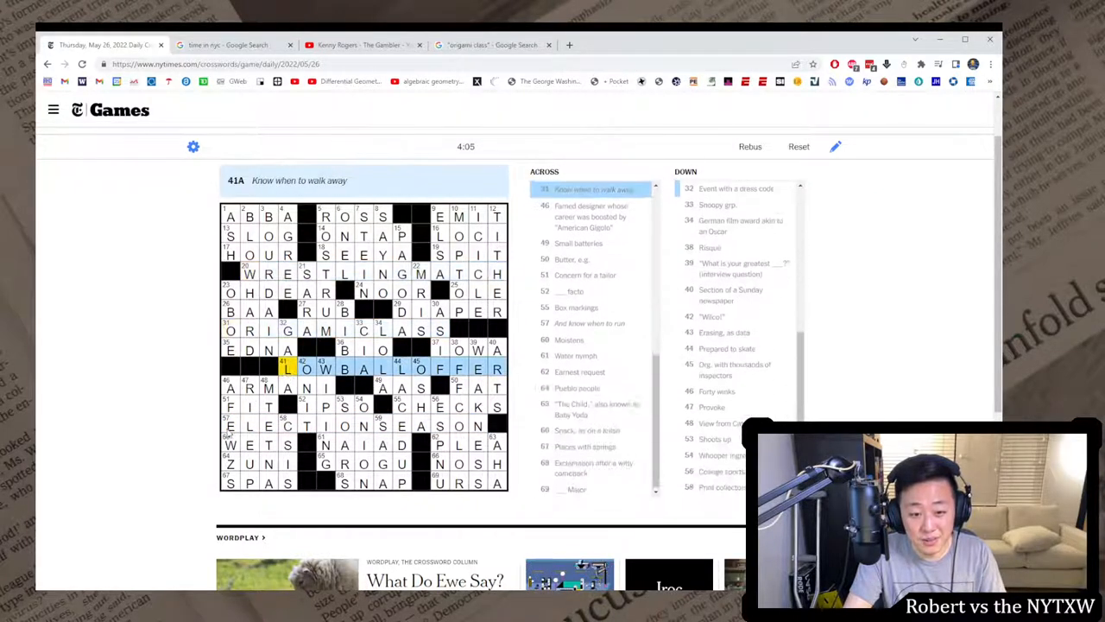
{"action": "left_click", "coordinate": [231, 425]}
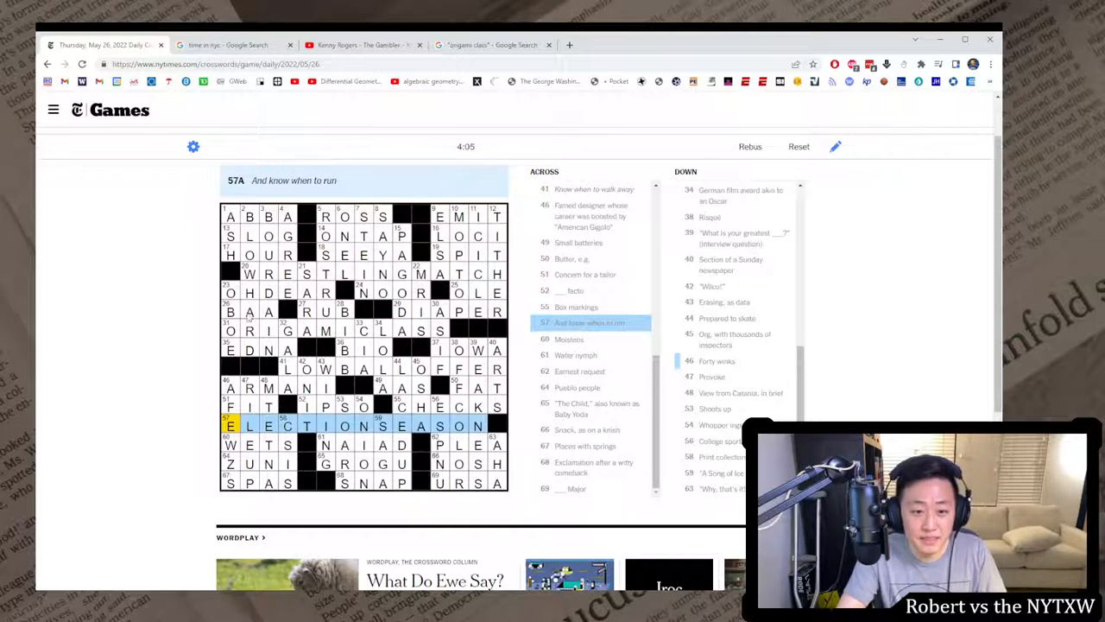
{"action": "left_click", "coordinate": [258, 277]}
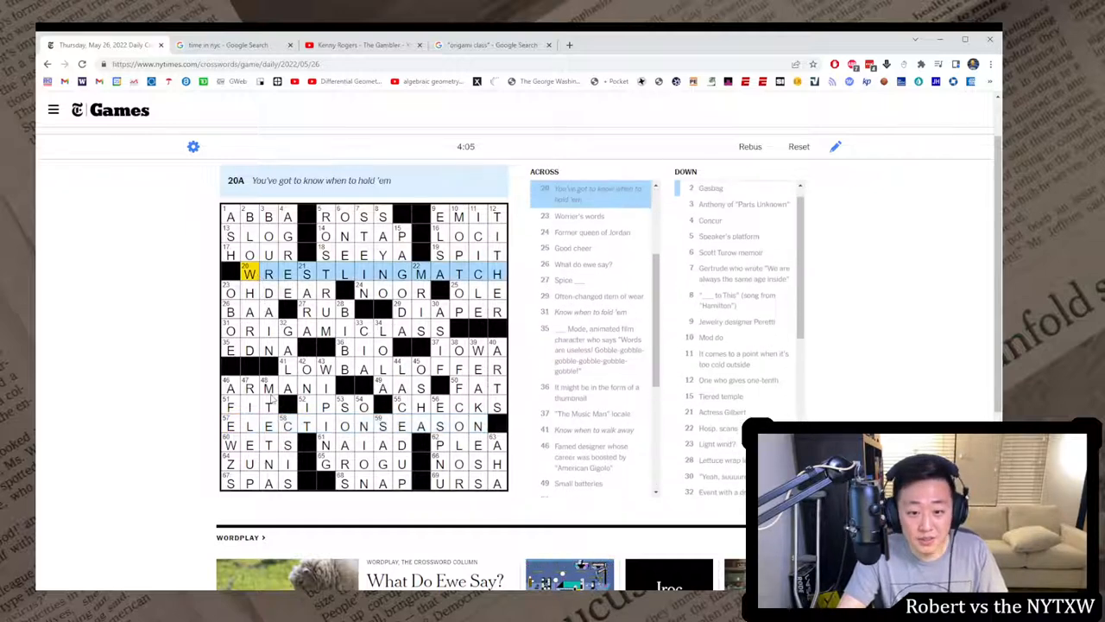
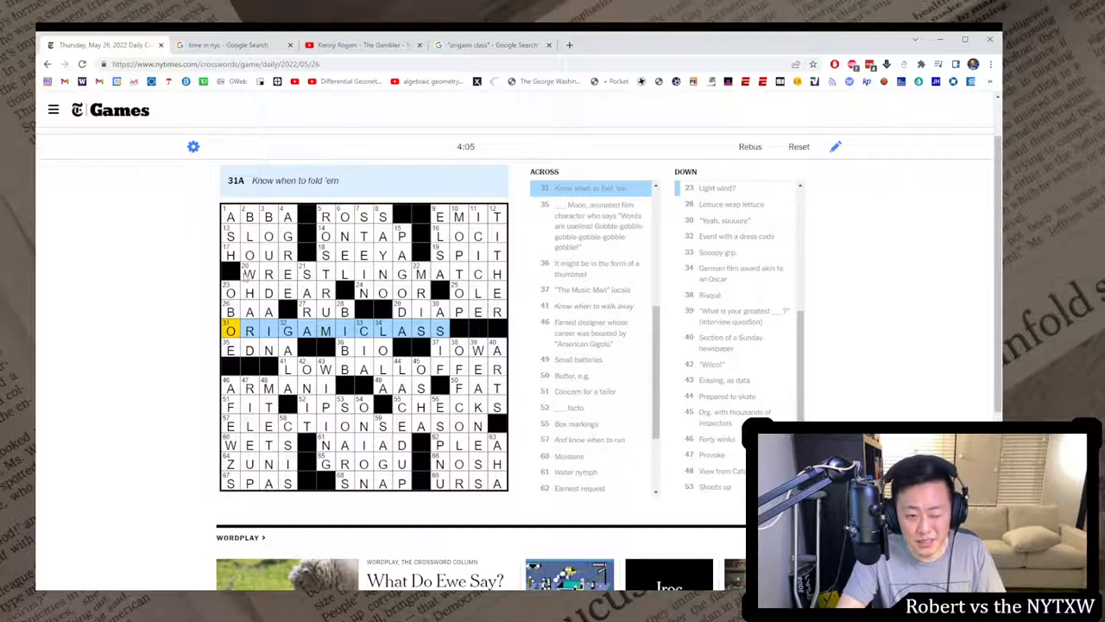
- Review the across answers from 1A ABBA through 5A ROSS, 9A EMIT, 13A SLOG and 14A ONTAP
{"action": "left_click", "coordinate": [232, 217]}
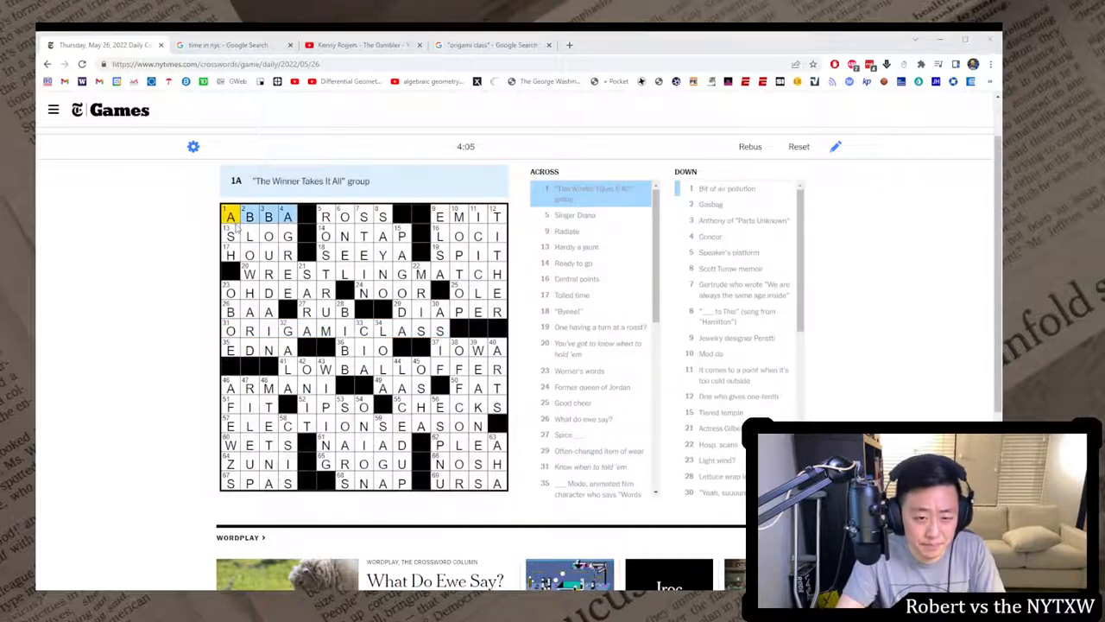
{"action": "left_click", "coordinate": [136, 457]}
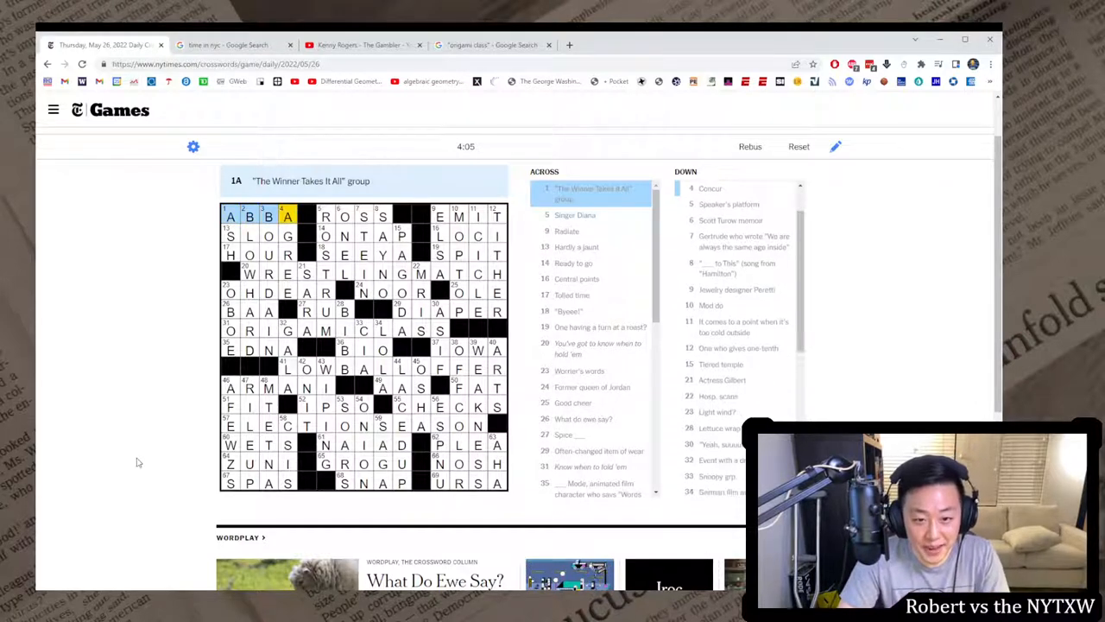
{"action": "key", "text": "Tab"}
{"action": "key", "text": "shift+Tab"}
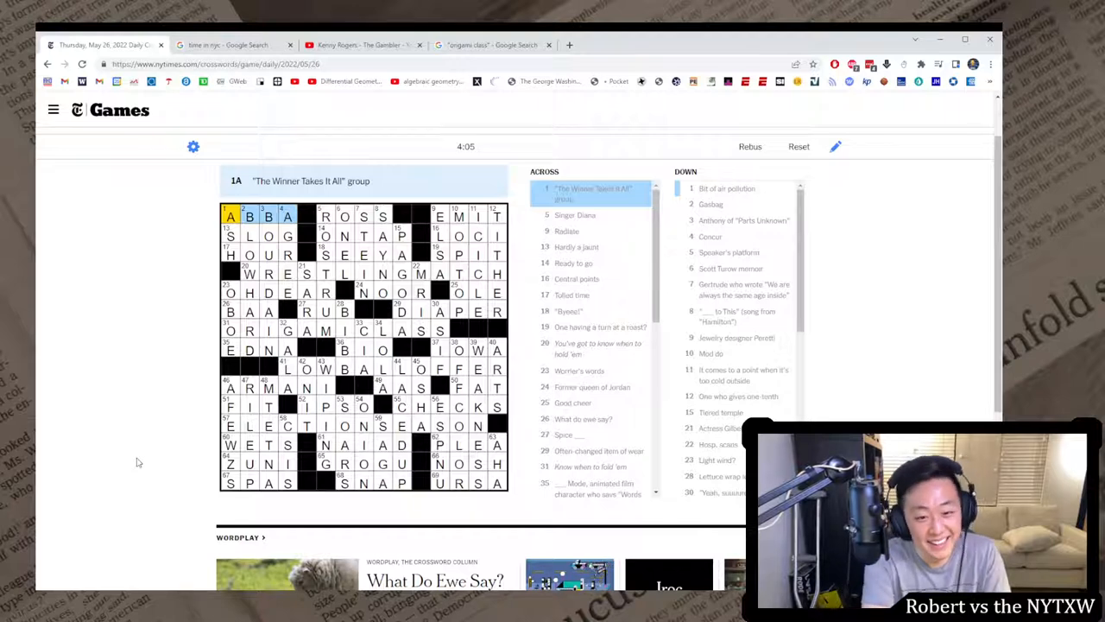
{"action": "key", "text": "Tab"}
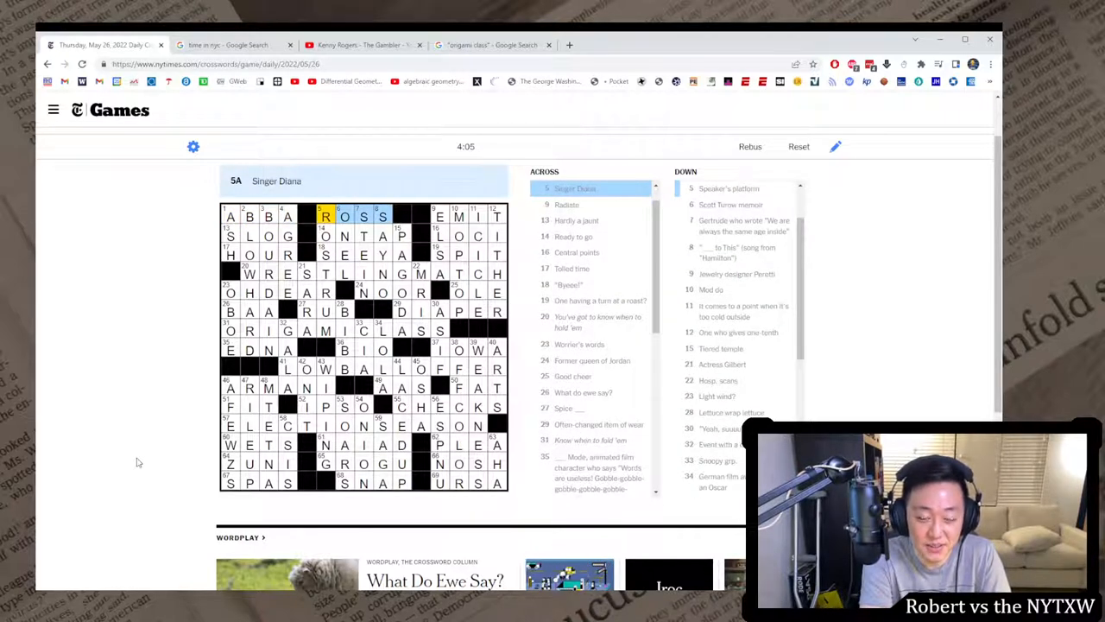
{"action": "key", "text": "Tab"}
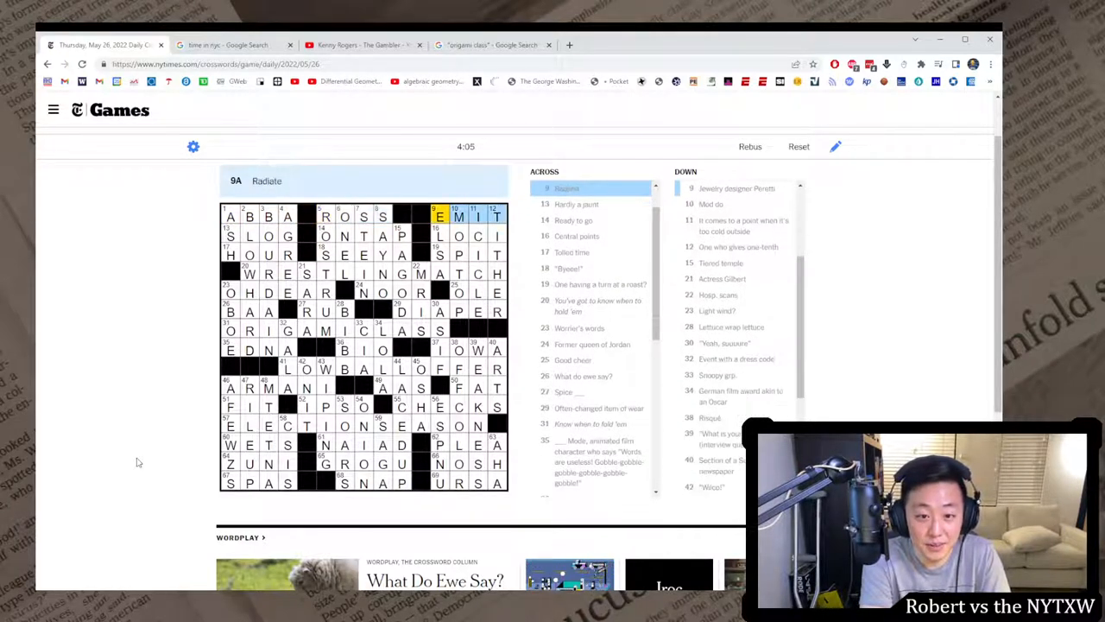
{"action": "key", "text": "Tab"}
{"action": "key", "text": "Tab"}
{"action": "key", "text": "Tab"}
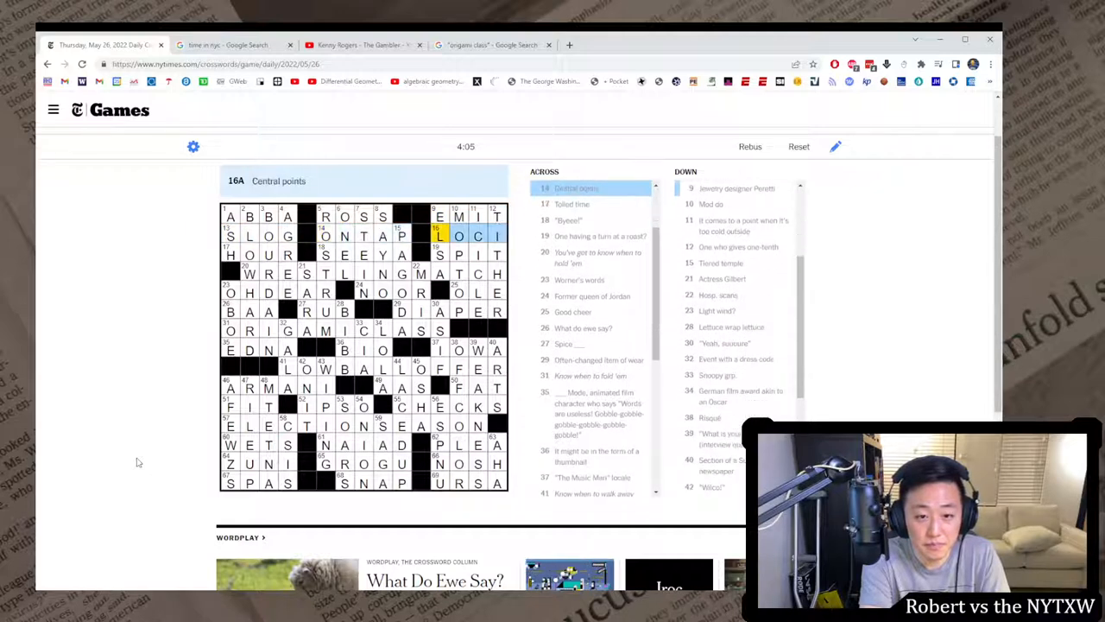
- Continue through 18A SEEYA, 19A SPIT, 24A NOOR and on to 35A EDNA, reaching 36A
{"action": "key", "text": "Tab"}
{"action": "key", "text": "Tab"}
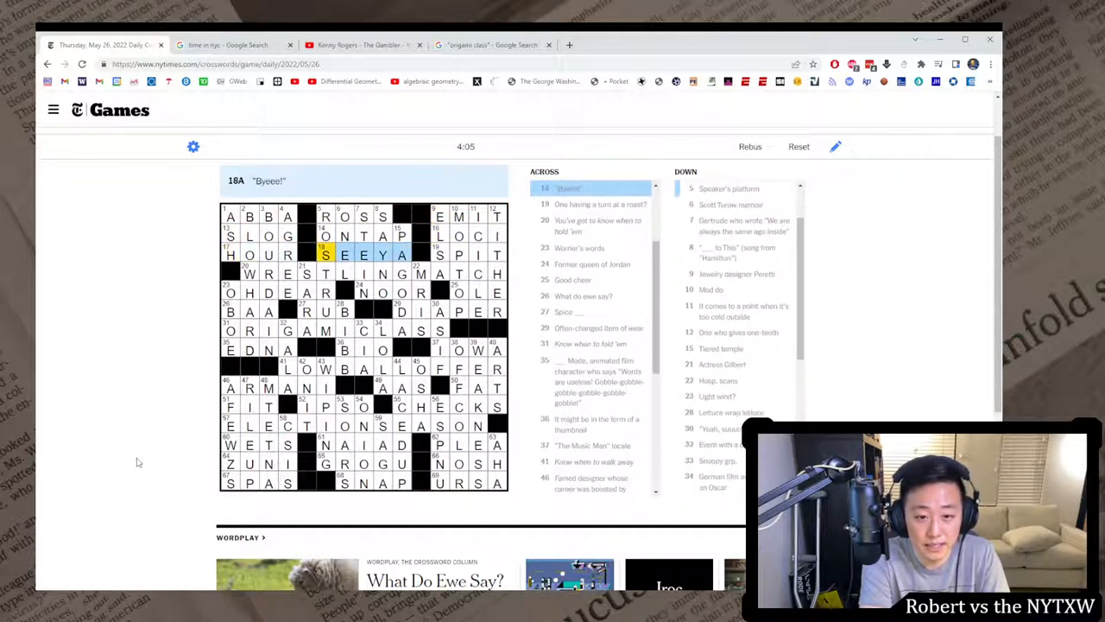
{"action": "key", "text": "Tab"}
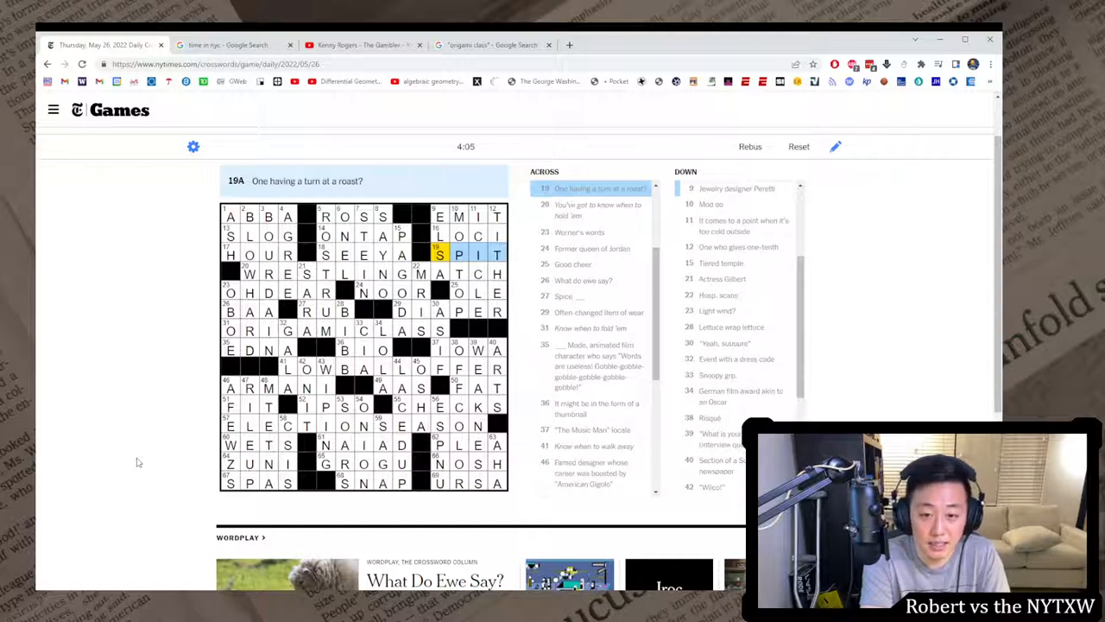
{"action": "key", "text": "Tab"}
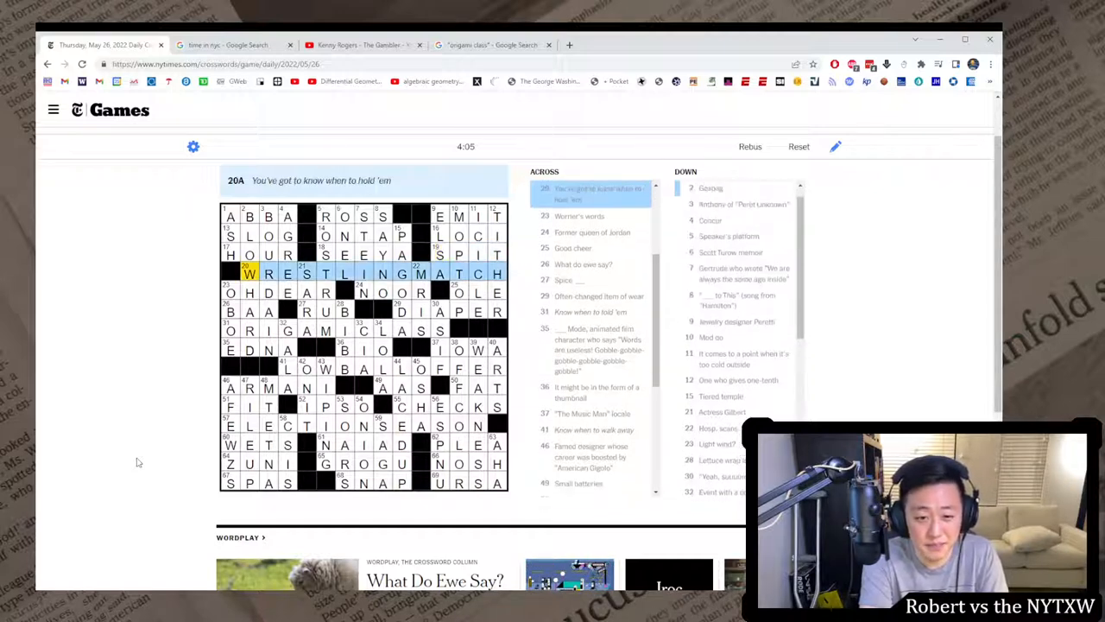
{"action": "key", "text": "Tab"}
{"action": "key", "text": "Tab"}
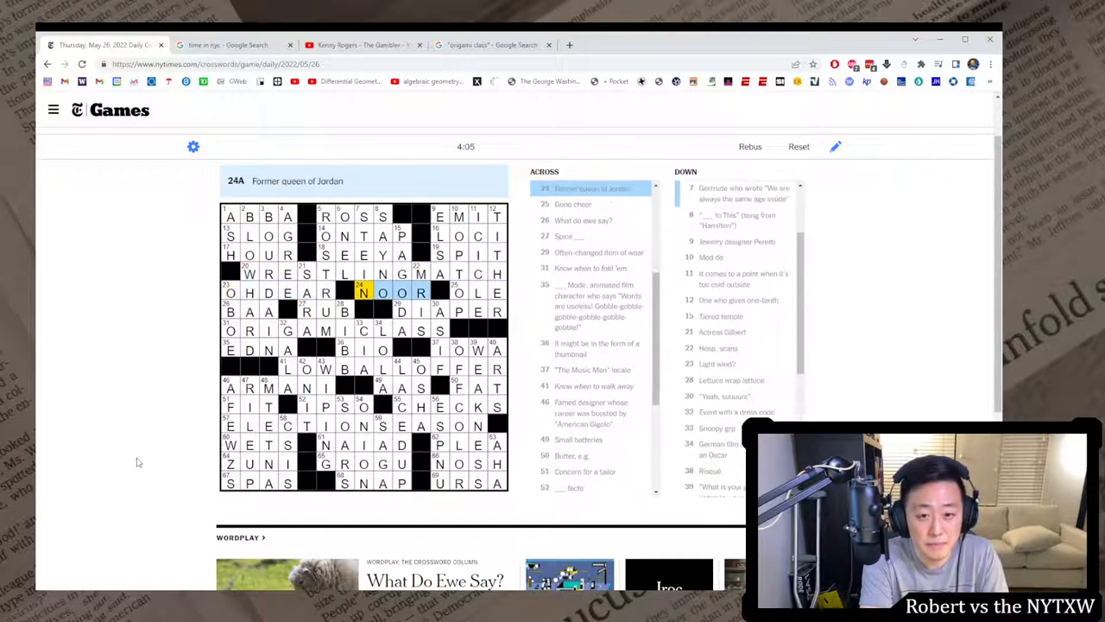
{"action": "key", "text": "Tab"}
{"action": "key", "text": "Tab"}
{"action": "key", "text": "Tab"}
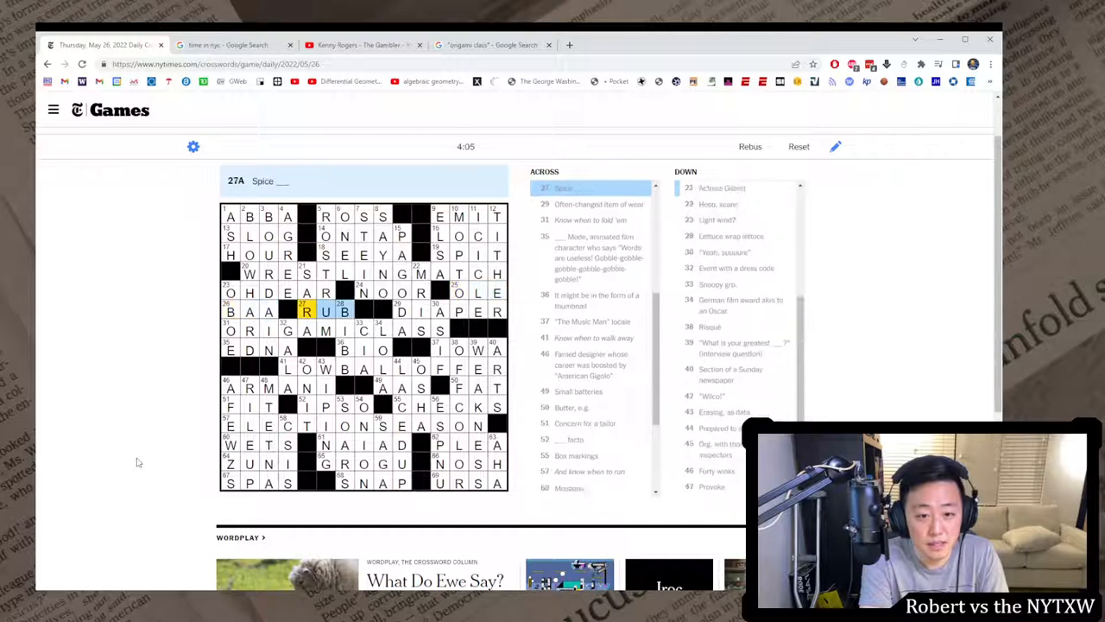
{"action": "key", "text": "Tab"}
{"action": "key", "text": "Tab"}
{"action": "key", "text": "Tab"}
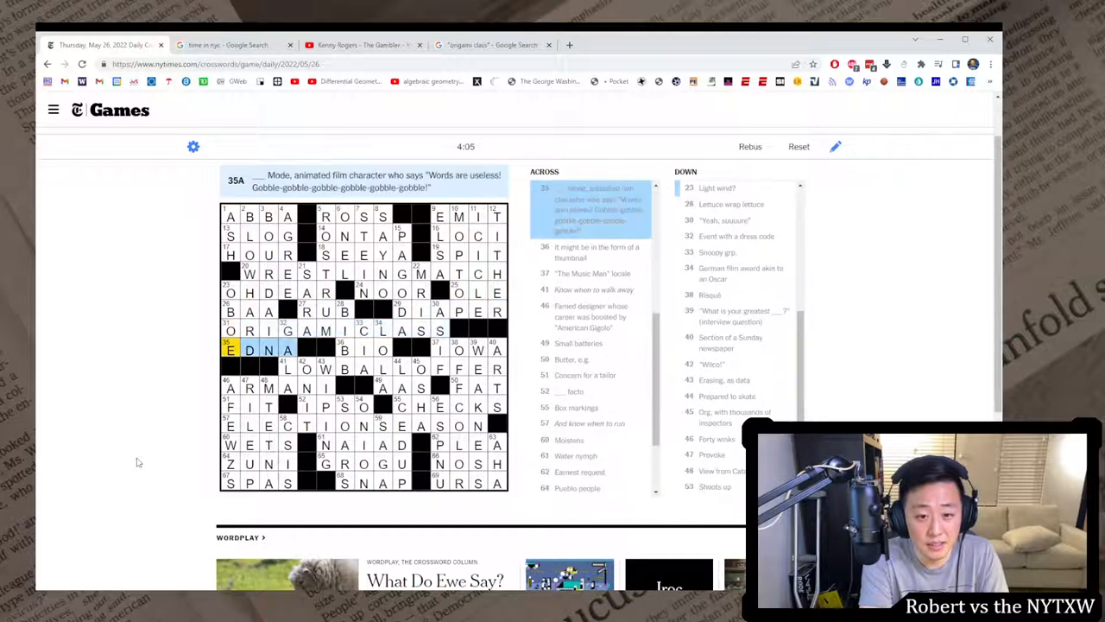
{"action": "key", "text": "Tab"}
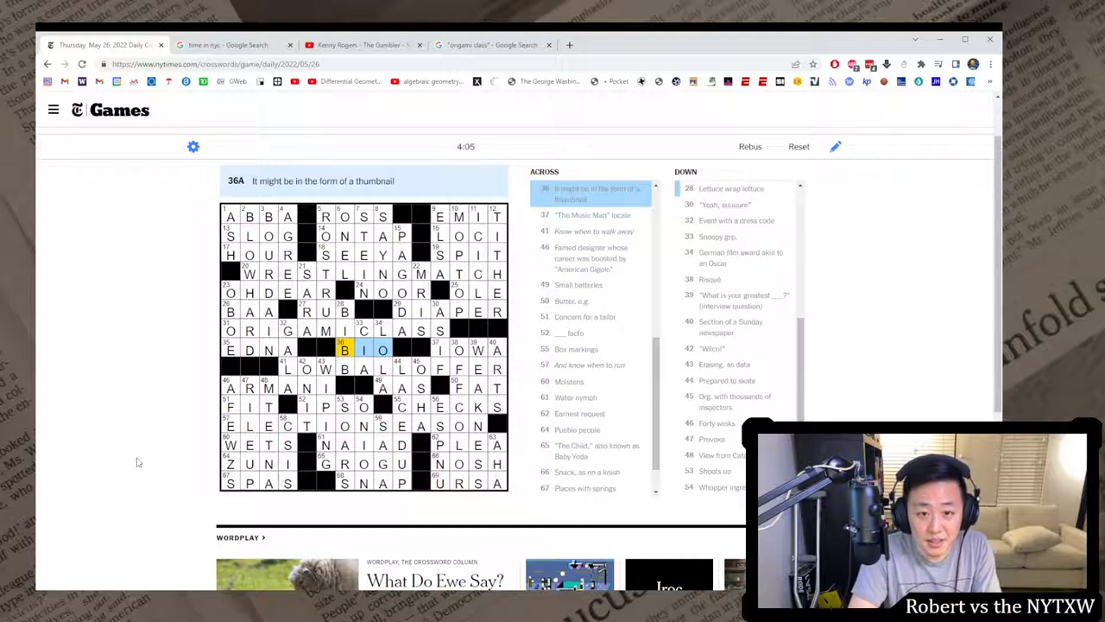
- Search Google for 'thumbnail definition', open the Wikipedia Thumbnail article, then return to the crossword
{"action": "key", "text": "ctrl+t"}
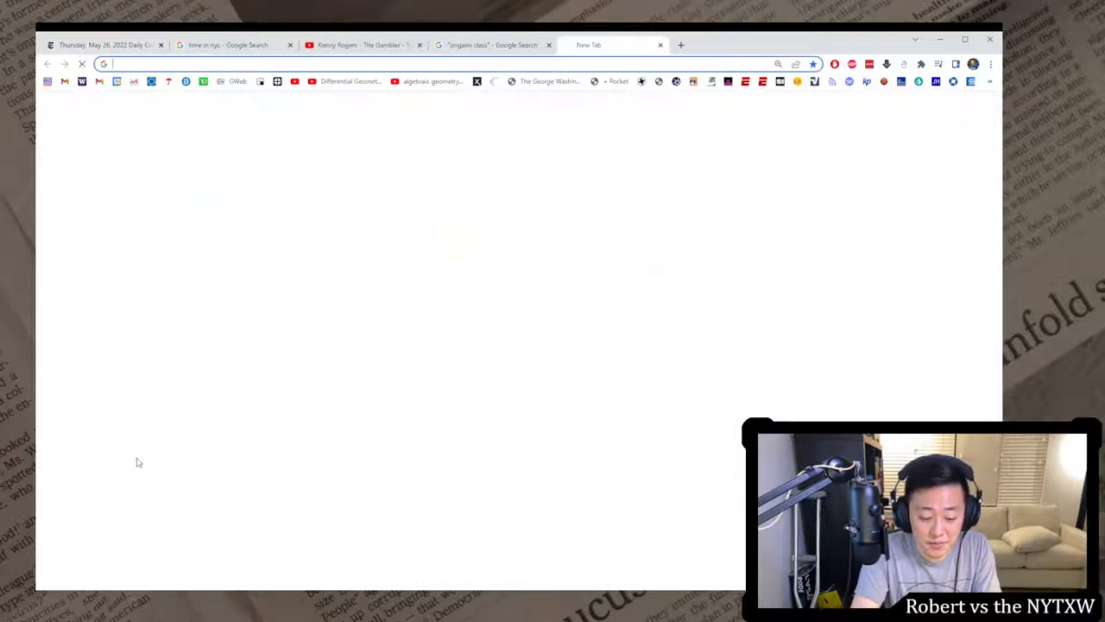
{"action": "type", "text": "thumbnail definition"}
{"action": "key", "text": "Return"}
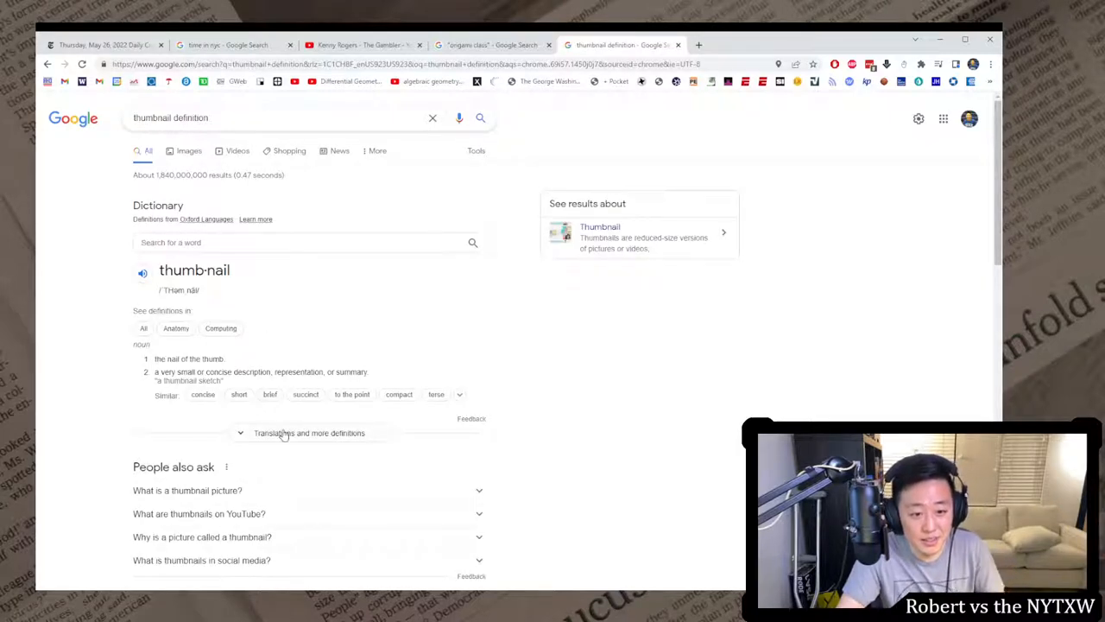
{"action": "left_click", "coordinate": [285, 434]}
{"action": "scroll", "coordinate": [251, 363], "scroll_direction": "down", "scroll_amount": 2}
{"action": "scroll", "coordinate": [231, 315], "scroll_direction": "down", "scroll_amount": 1}
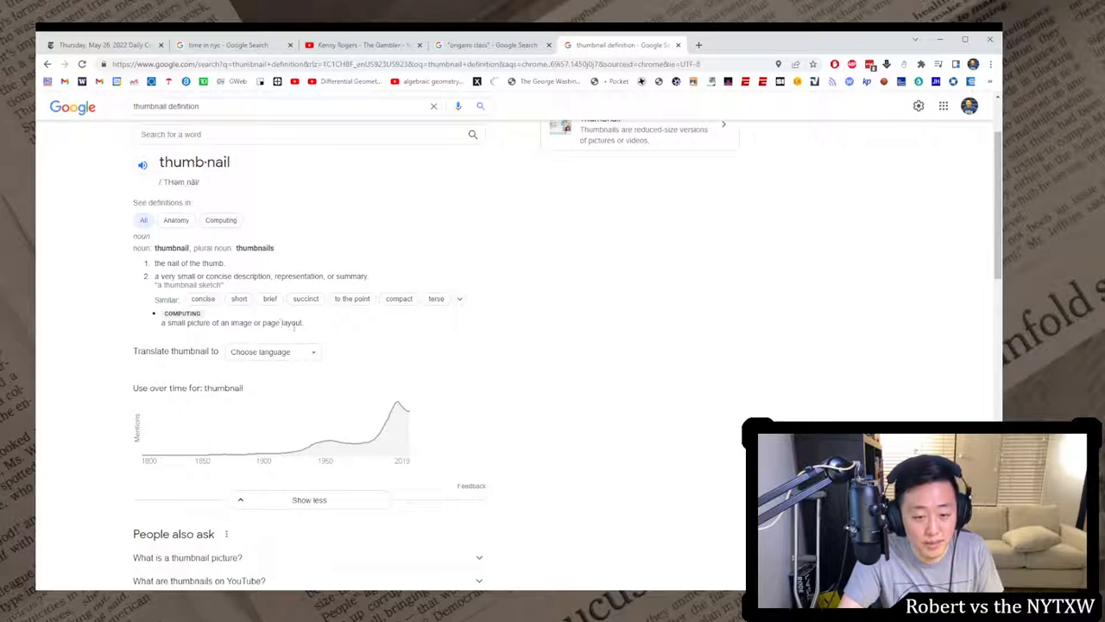
{"action": "scroll", "coordinate": [297, 339], "scroll_direction": "down", "scroll_amount": 2}
{"action": "scroll", "coordinate": [302, 380], "scroll_direction": "down", "scroll_amount": 2}
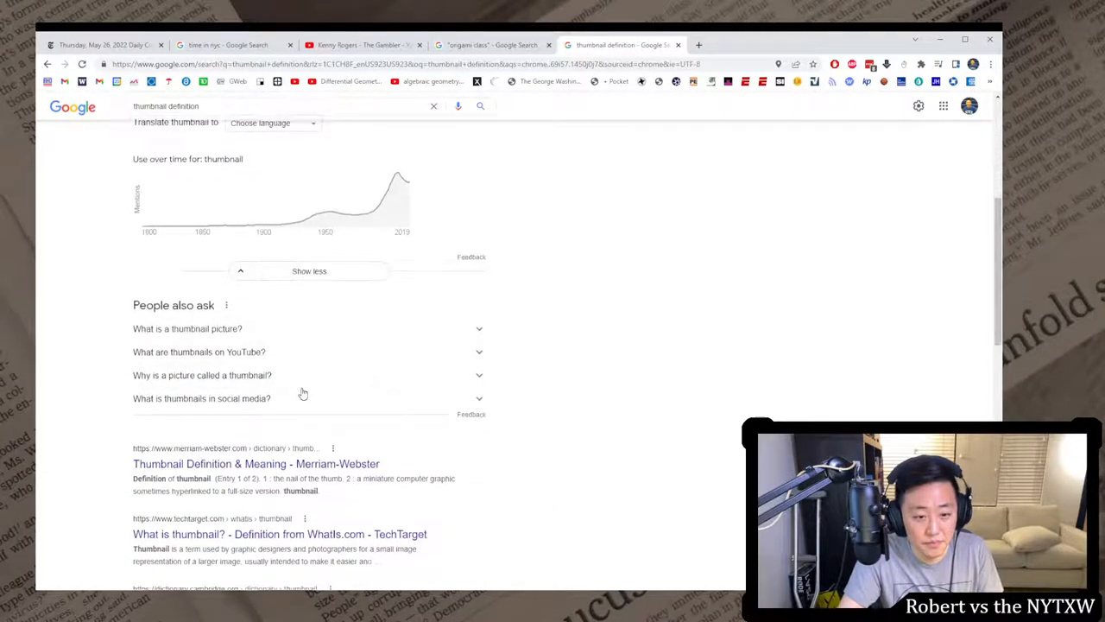
{"action": "scroll", "coordinate": [302, 394], "scroll_direction": "down", "scroll_amount": 1}
{"action": "scroll", "coordinate": [302, 395], "scroll_direction": "down", "scroll_amount": 1}
{"action": "scroll", "coordinate": [301, 394], "scroll_direction": "down", "scroll_amount": 1}
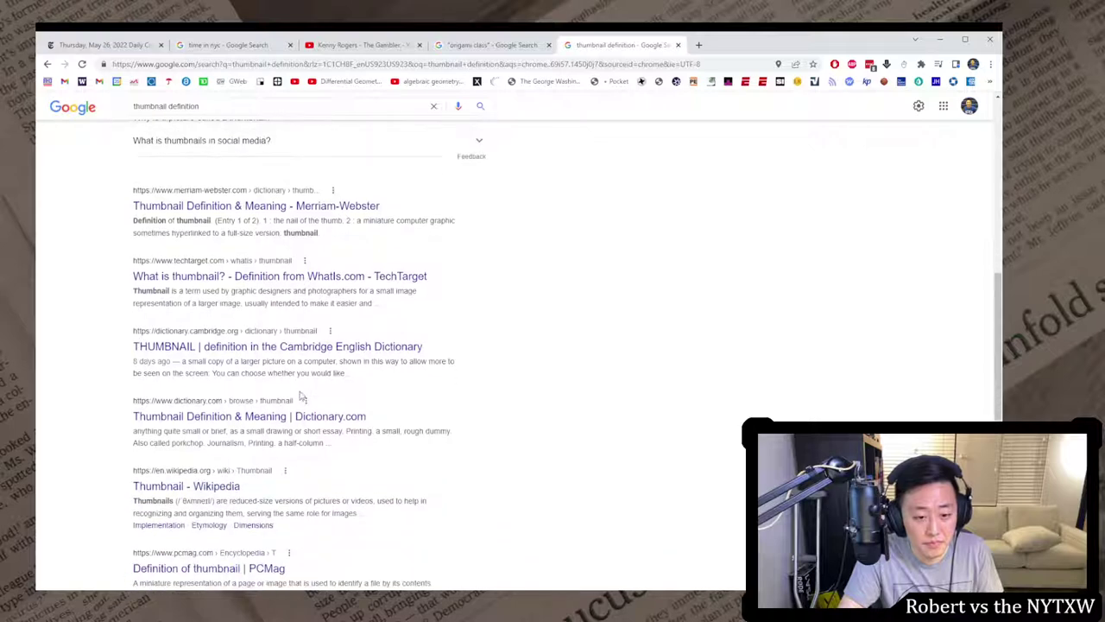
{"action": "left_click", "coordinate": [190, 486]}
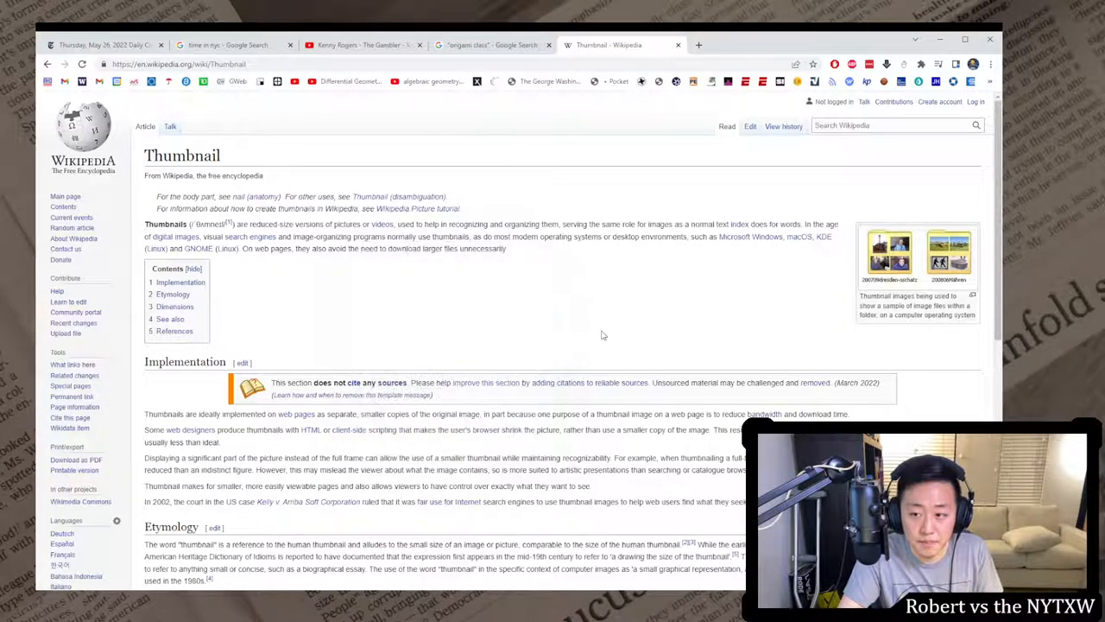
{"action": "scroll", "coordinate": [603, 335], "scroll_direction": "down", "scroll_amount": 2}
{"action": "scroll", "coordinate": [602, 362], "scroll_direction": "down", "scroll_amount": 1}
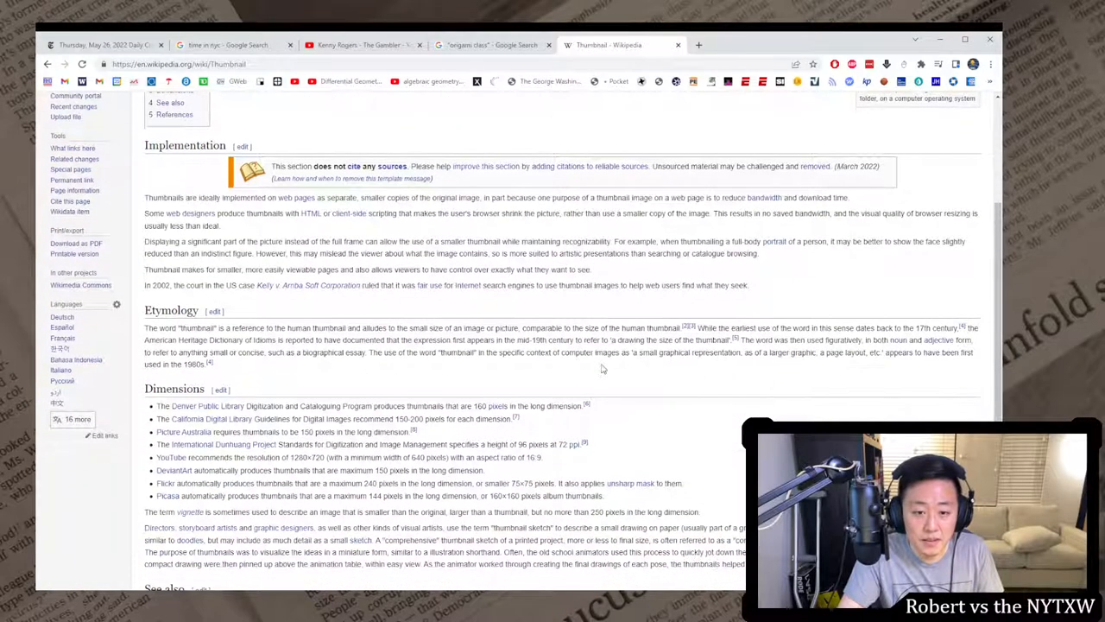
{"action": "scroll", "coordinate": [603, 368], "scroll_direction": "down", "scroll_amount": 1}
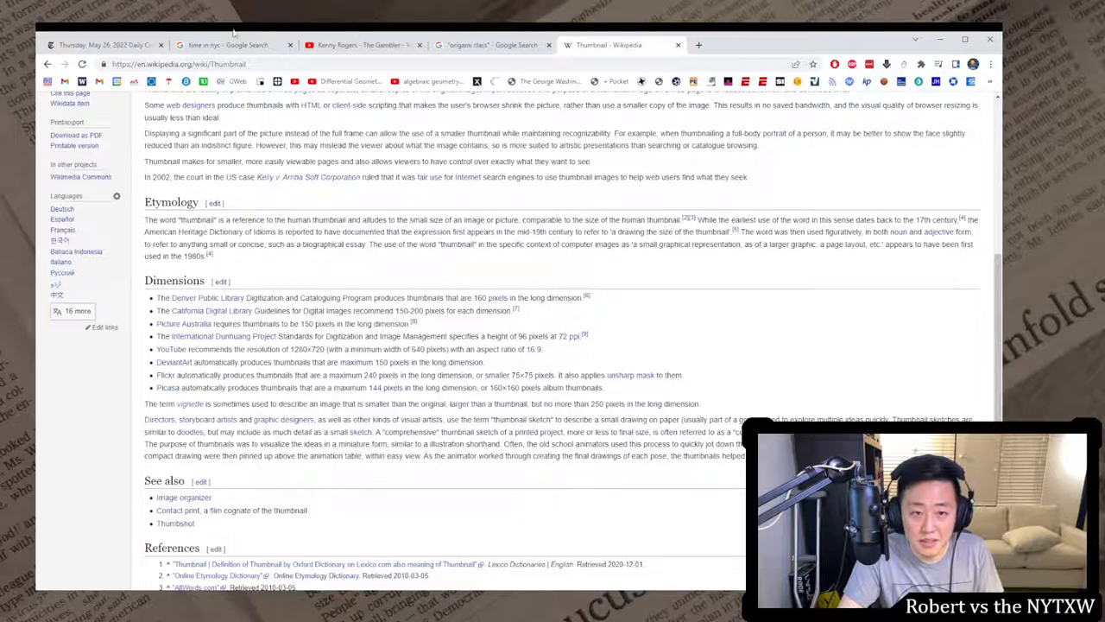
{"action": "left_click", "coordinate": [112, 45]}
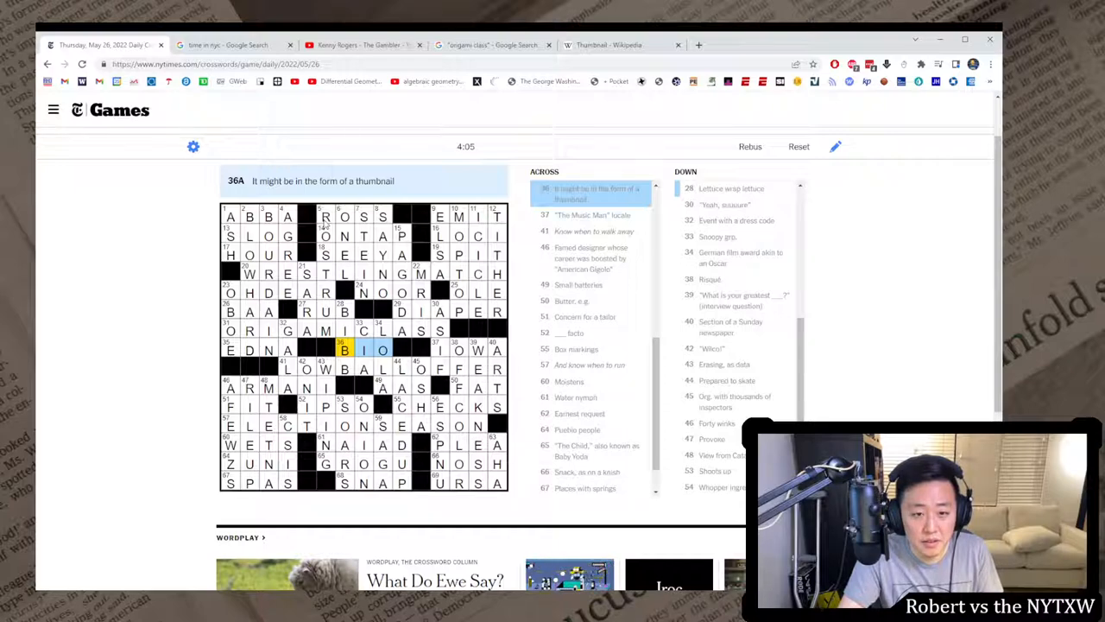
- Search for thumbnail bios, back out of the private first result, and open the Publicity Hound article
{"action": "left_click", "coordinate": [609, 45]}
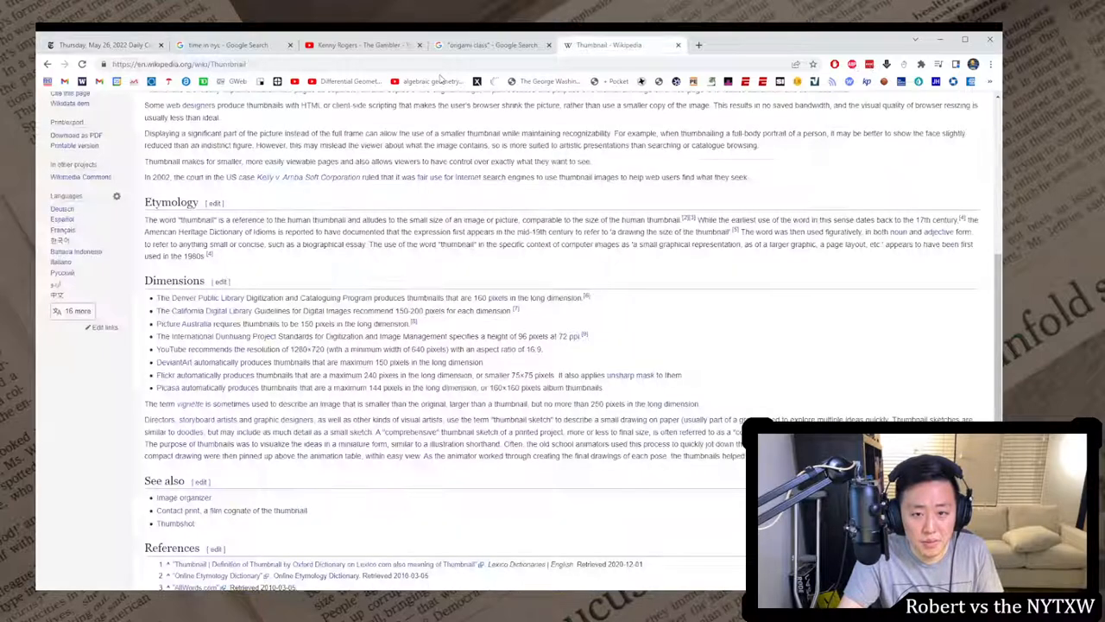
{"action": "type", "text": "thumbnail bo"}
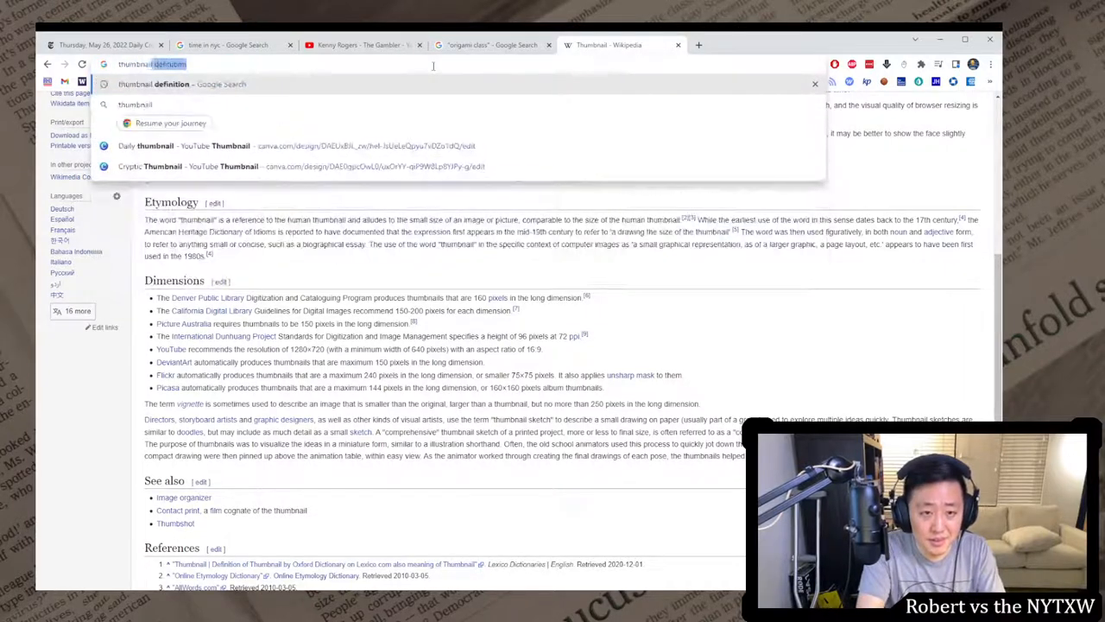
{"action": "key", "text": "Return"}
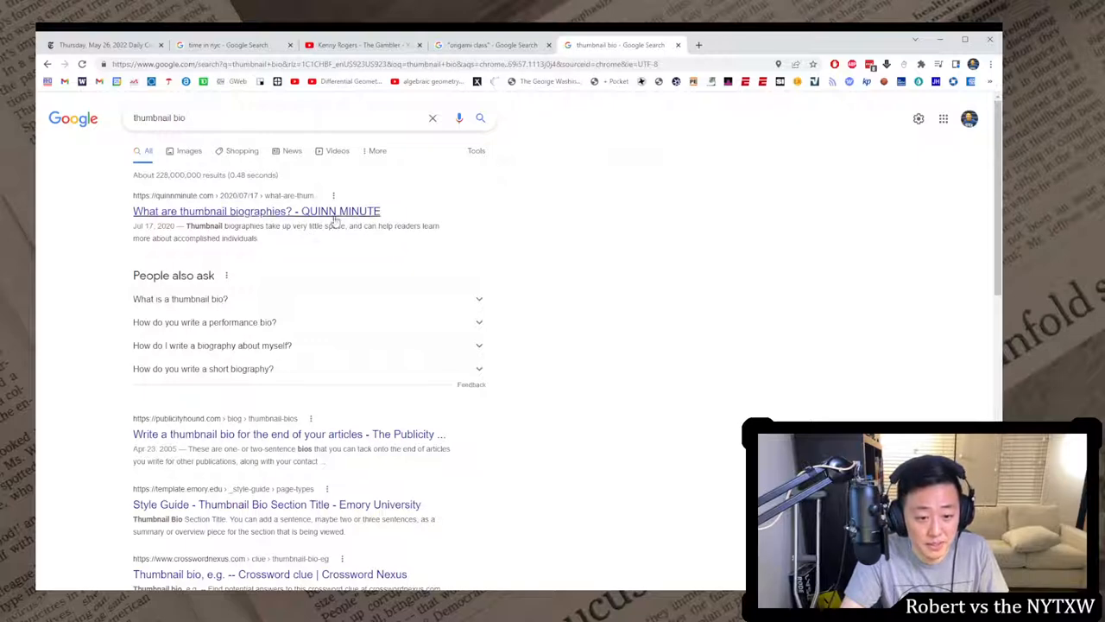
{"action": "left_click", "coordinate": [335, 213]}
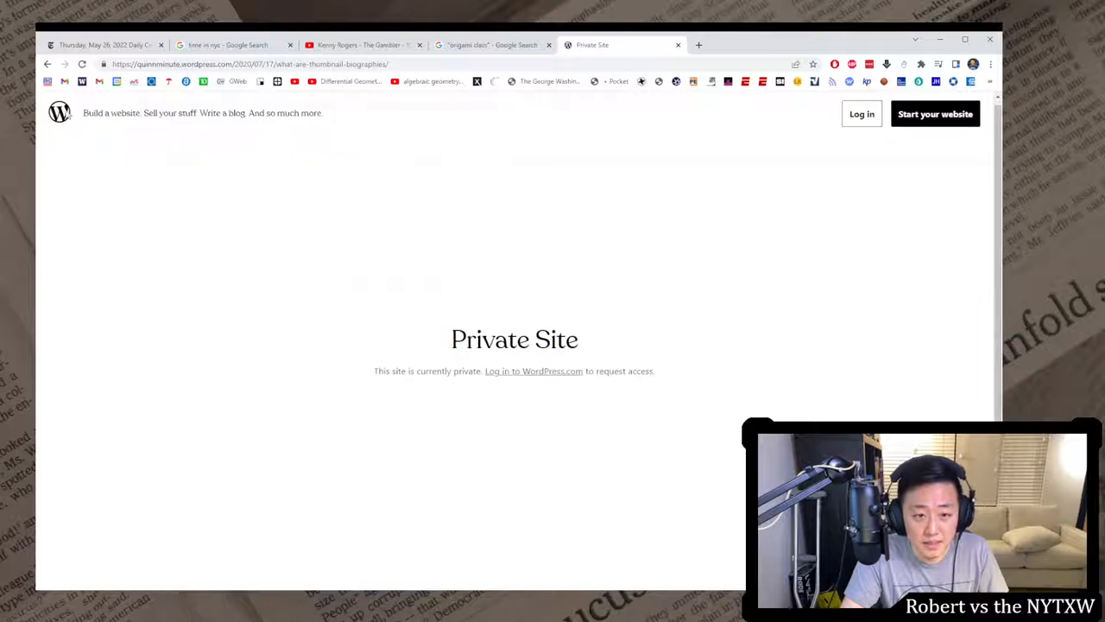
{"action": "left_click", "coordinate": [47, 64]}
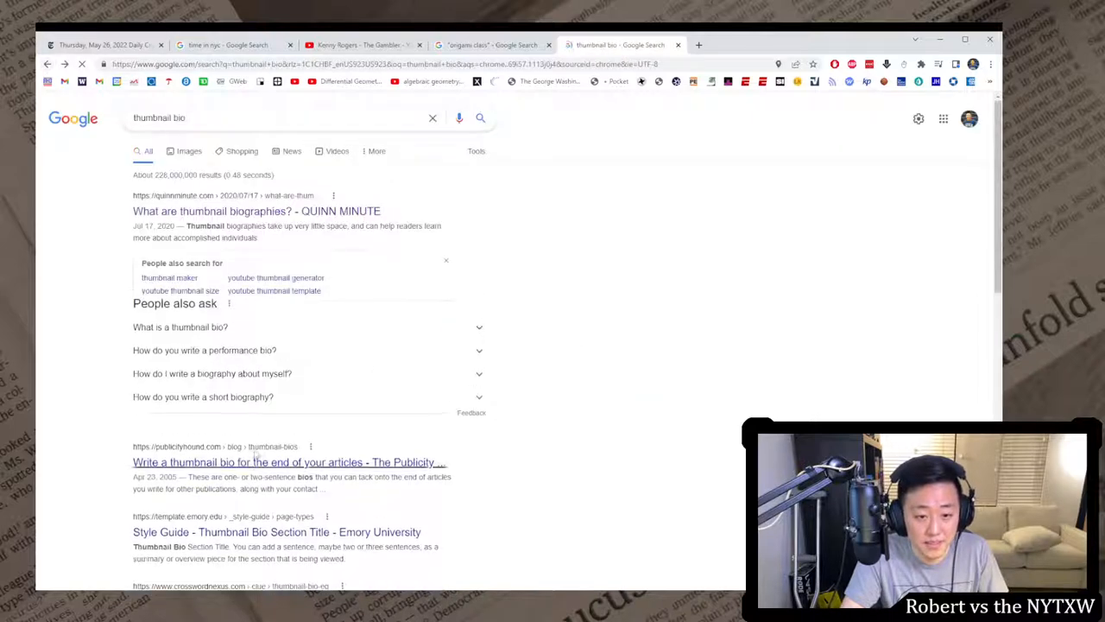
{"action": "scroll", "coordinate": [328, 389], "scroll_direction": "down", "scroll_amount": 1}
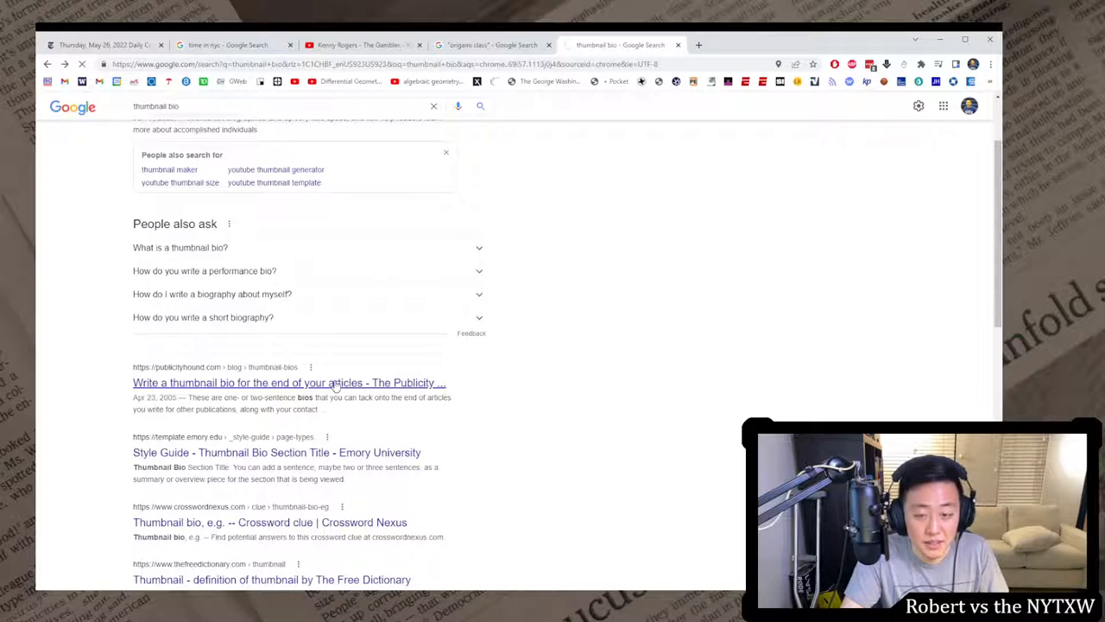
{"action": "left_click", "coordinate": [335, 383]}
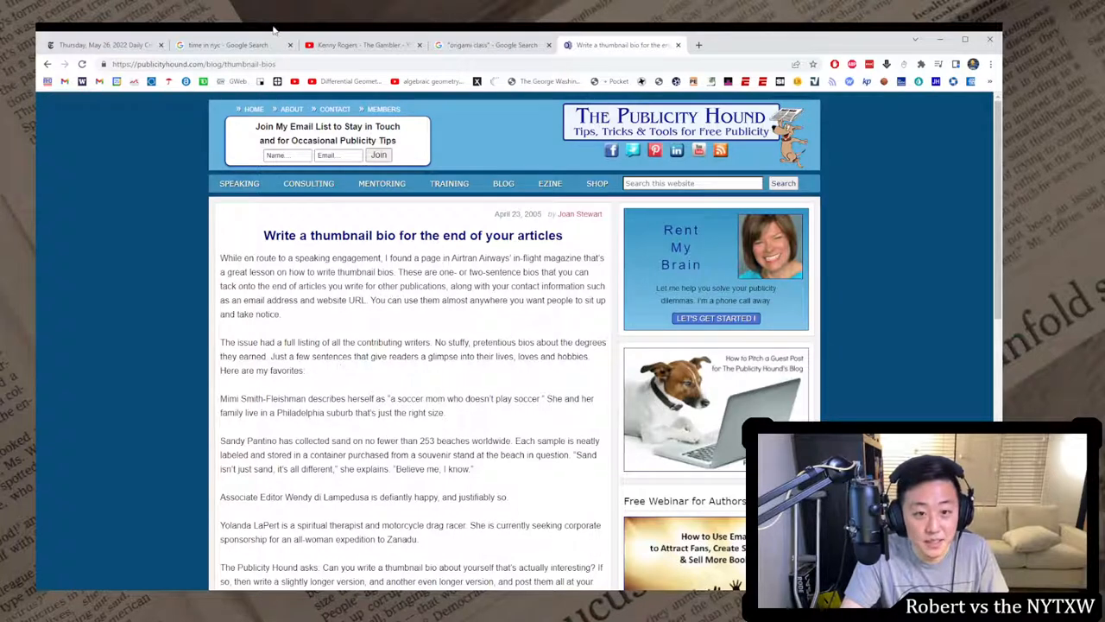
- Return to the crossword and review across answers from 36A BIO through FAT and 51A FIT to 55A CHECKS
{"action": "left_click", "coordinate": [104, 44]}
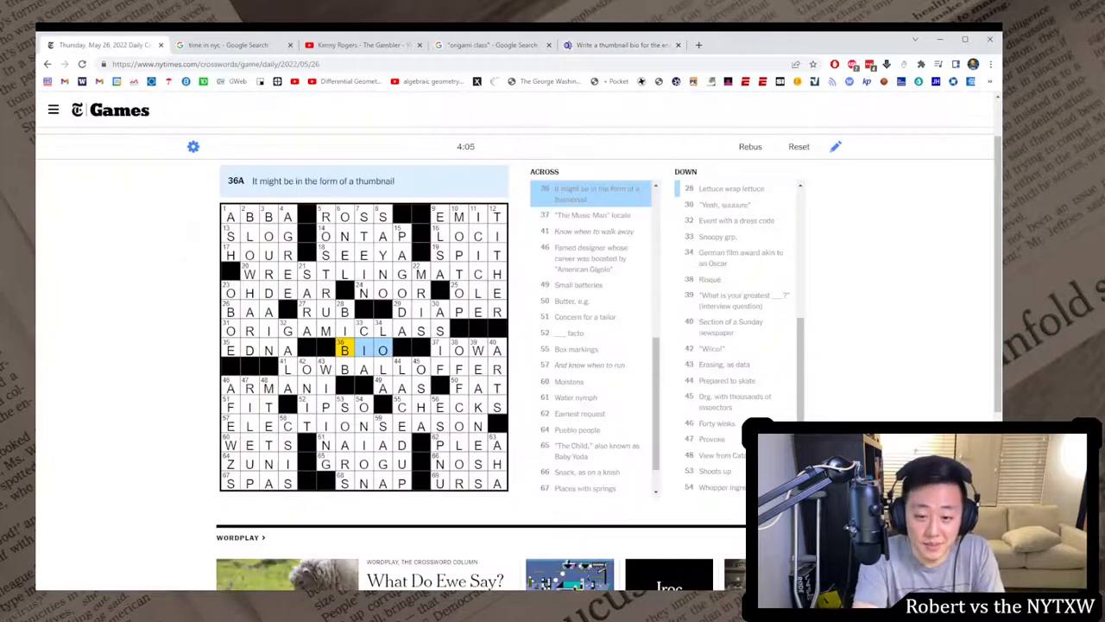
{"action": "key", "text": "Tab"}
{"action": "key", "text": "Tab"}
{"action": "key", "text": "Tab"}
{"action": "key", "text": "Tab"}
{"action": "key", "text": "Tab"}
{"action": "key", "text": "shift+Tab"}
{"action": "key", "text": "Right"}
{"action": "key", "text": "Left"}
{"action": "key", "text": "space"}
{"action": "key", "text": "Tab"}
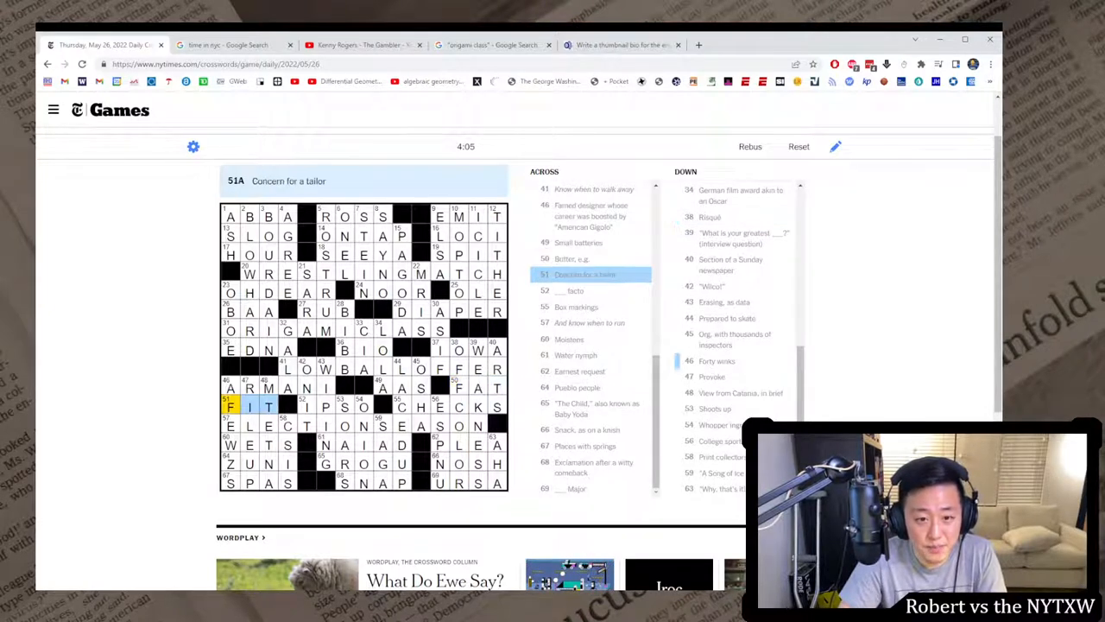
{"action": "key", "text": "shift+Tab"}
{"action": "key", "text": "Tab"}
{"action": "key", "text": "shift+Tab"}
{"action": "key", "text": "Tab"}
{"action": "key", "text": "shift+Tab"}
{"action": "key", "text": "Tab"}
{"action": "key", "text": "Tab"}
{"action": "key", "text": "Tab"}
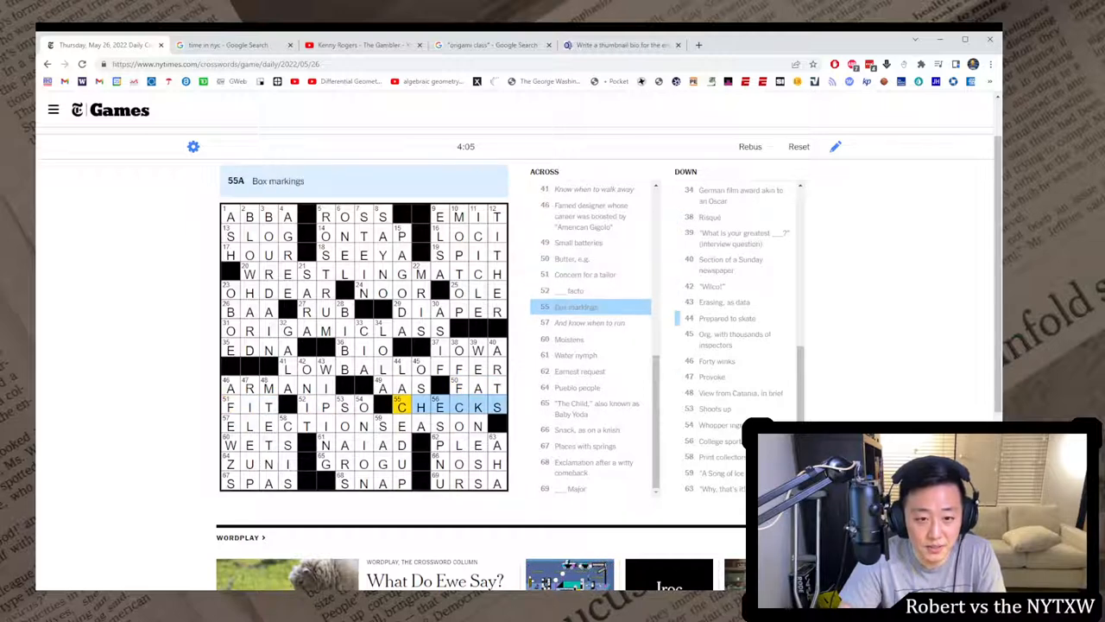
- Review 61A NAIAD and 64A ZUNI letter by letter, flipping to the crossing 46D Forty winks clue
{"action": "key", "text": "Tab"}
{"action": "key", "text": "Tab"}
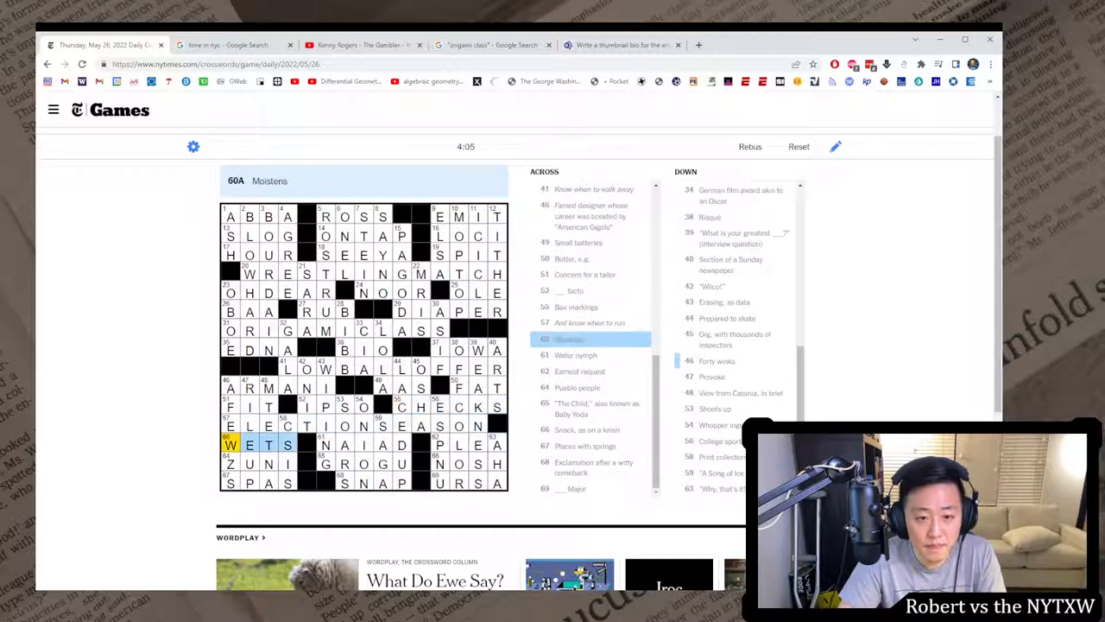
{"action": "key", "text": "Tab"}
{"action": "key", "text": "Tab"}
{"action": "key", "text": "Tab"}
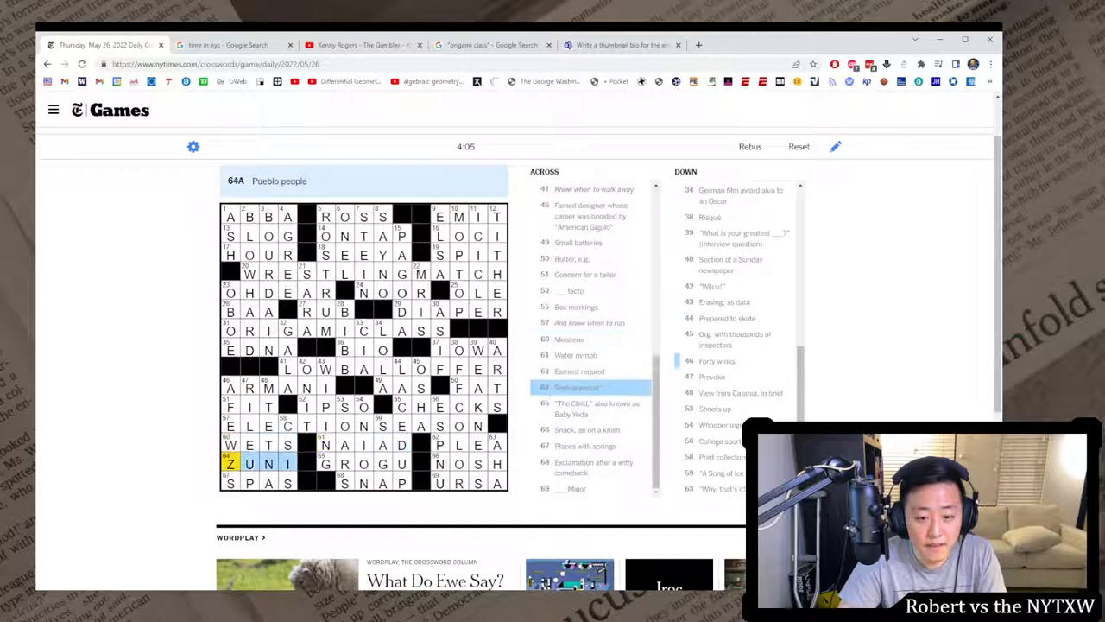
{"action": "key", "text": "Tab"}
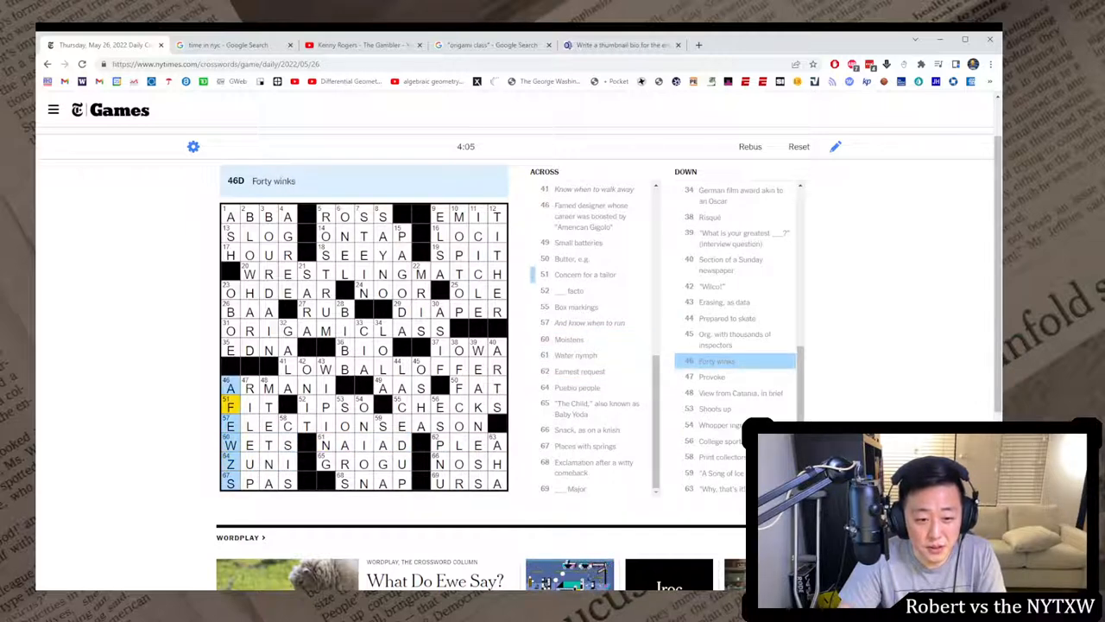
{"action": "key", "text": "space"}
{"action": "key", "text": "space"}
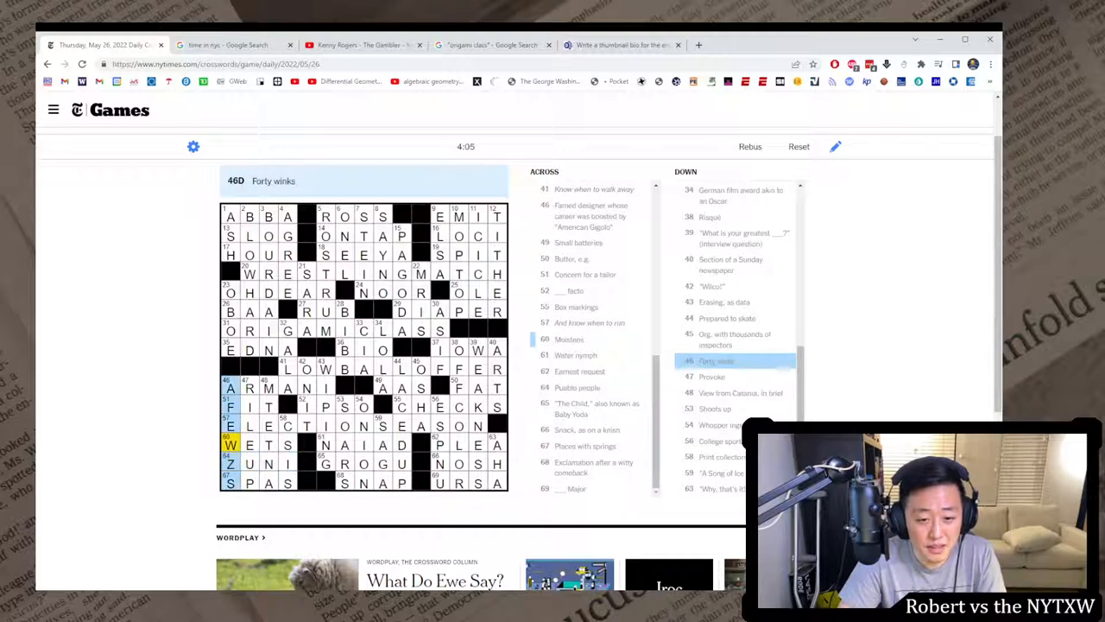
{"action": "key", "text": "Down"}
{"action": "key", "text": "Right"}
{"action": "key", "text": "Right"}
{"action": "key", "text": "Right"}
{"action": "key", "text": "Up"}
{"action": "key", "text": "Up"}
{"action": "key", "text": "Left"}
{"action": "key", "text": "Left"}
{"action": "key", "text": "Left"}
{"action": "key", "text": "Down"}
{"action": "key", "text": "Right"}
{"action": "key", "text": "Right"}
{"action": "key", "text": "Right"}
{"action": "key", "text": "Down"}
{"action": "key", "text": "Right"}
{"action": "key", "text": "Right"}
{"action": "key", "text": "Down"}
{"action": "key", "text": "Right"}
{"action": "key", "text": "Down"}
{"action": "key", "text": "Right"}
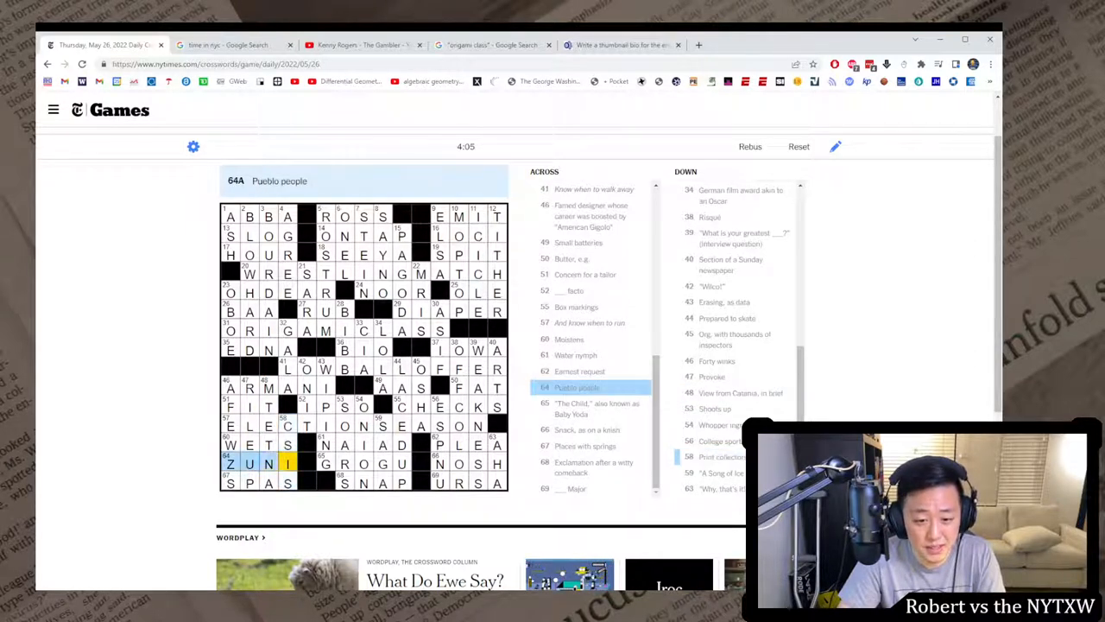
{"action": "key", "text": "Down"}
{"action": "key", "text": "Right"}
{"action": "key", "text": "Down"}
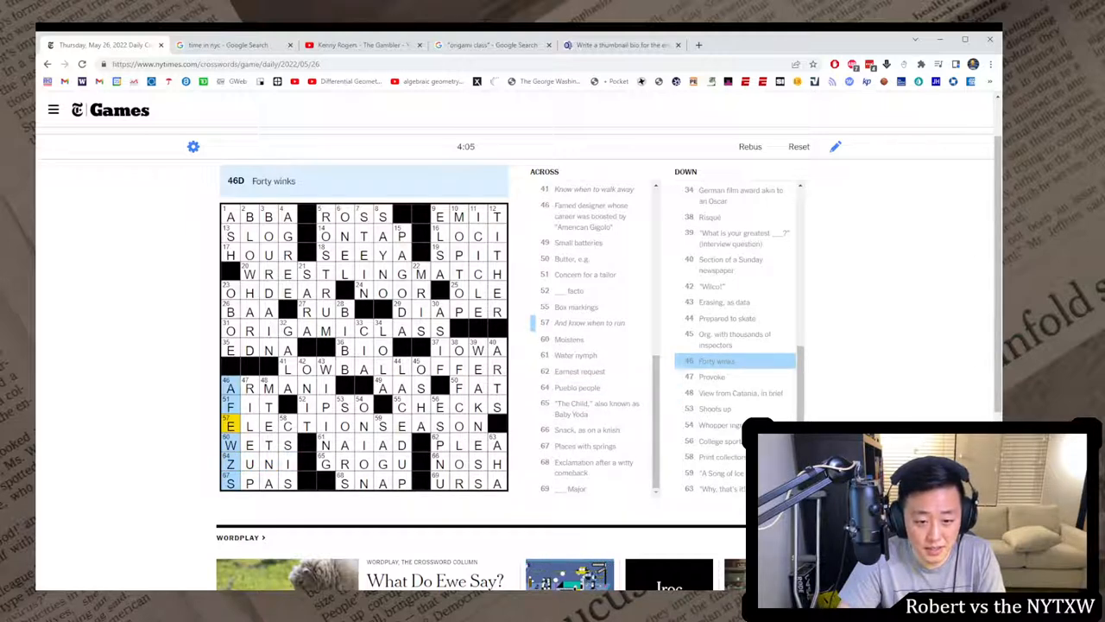
- Review 65A GROGU letter by letter and the remaining across answers down to 67A SPAS
{"action": "key", "text": "Down"}
{"action": "key", "text": "Down"}
{"action": "key", "text": "Right"}
{"action": "key", "text": "Tab"}
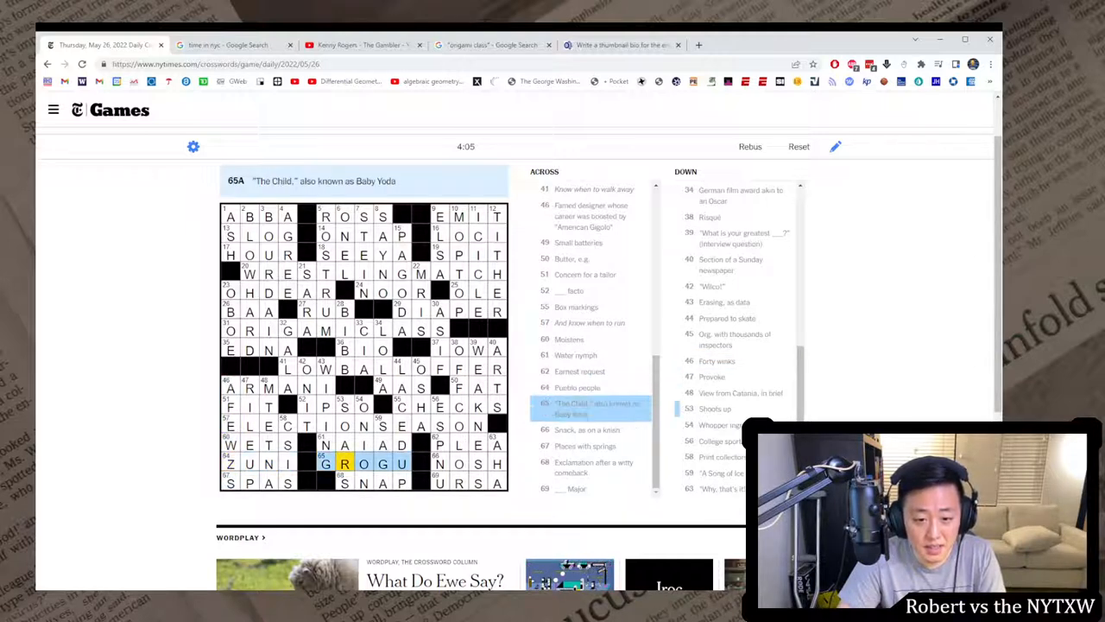
{"action": "key", "text": "Right"}
{"action": "key", "text": "Right"}
{"action": "key", "text": "Right"}
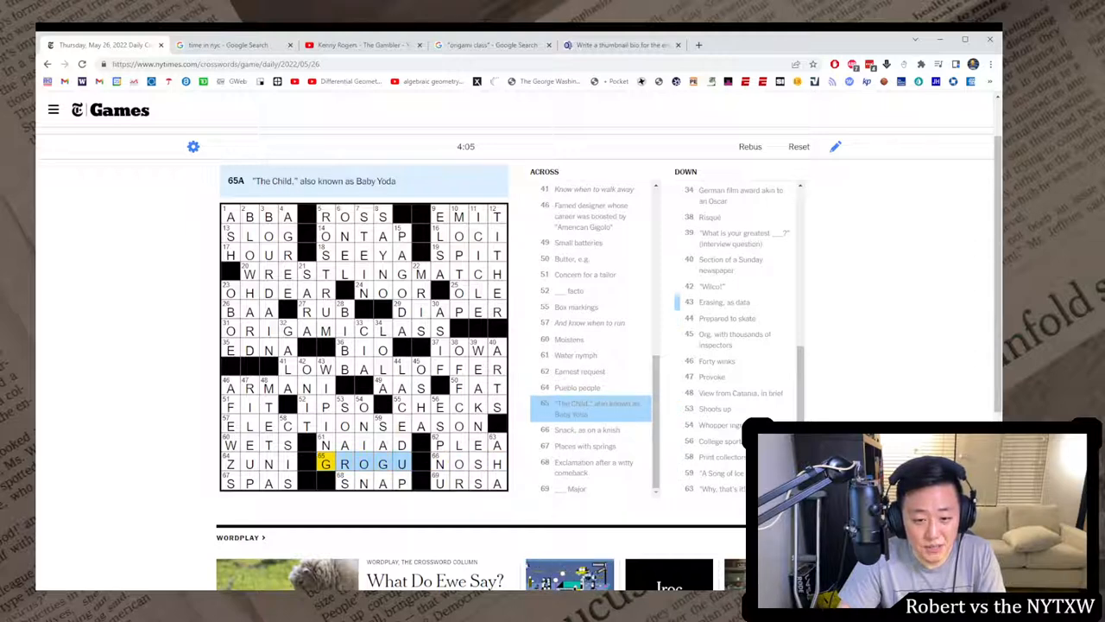
{"action": "key", "text": "Right"}
{"action": "key", "text": "Right"}
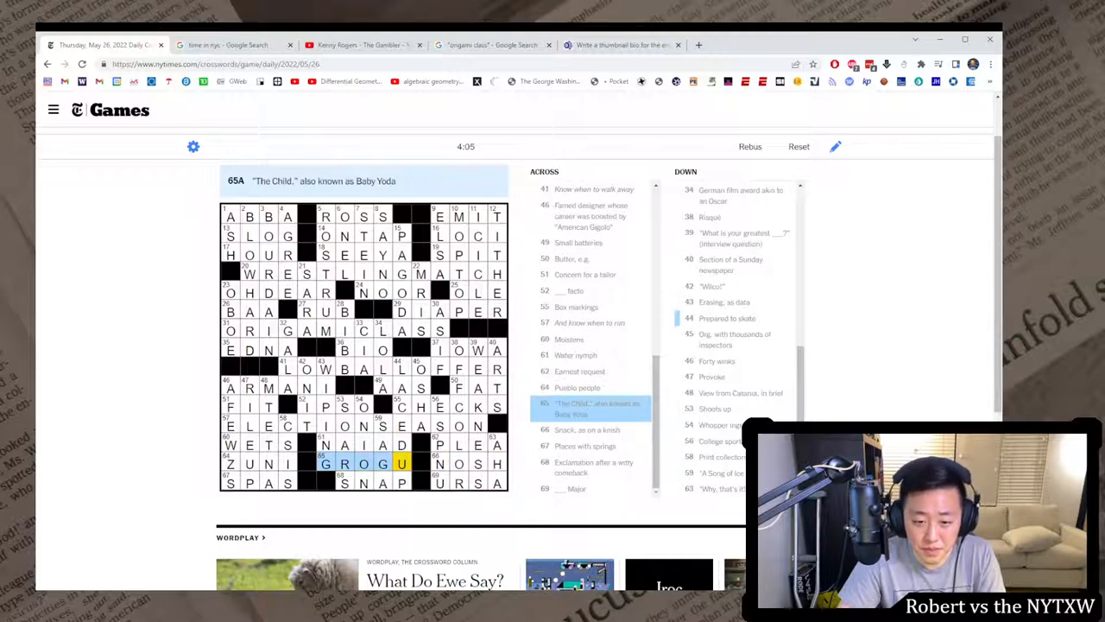
{"action": "key", "text": "Down"}
{"action": "key", "text": "Left"}
{"action": "key", "text": "Left"}
{"action": "key", "text": "Down"}
{"action": "key", "text": "Left"}
{"action": "key", "text": "Left"}
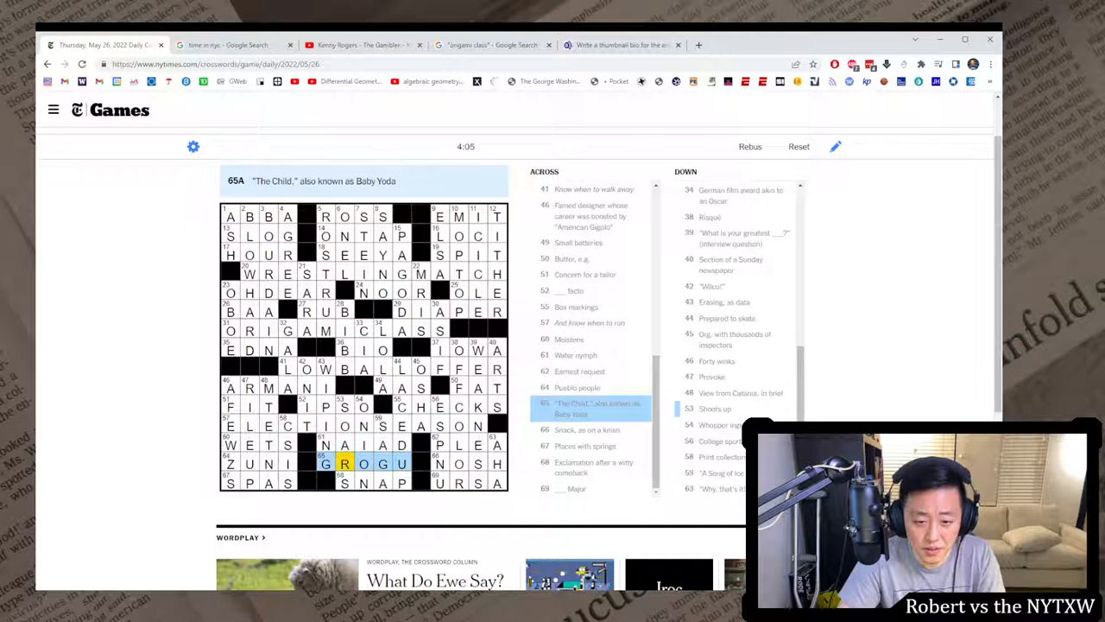
{"action": "key", "text": "Tab"}
{"action": "key", "text": "Tab"}
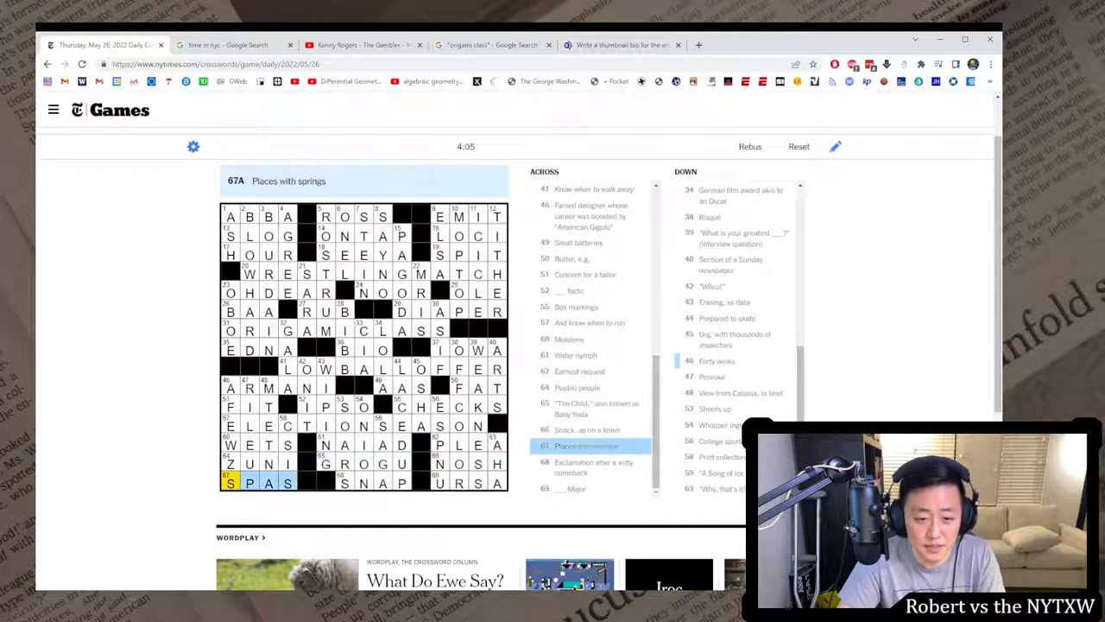
- Review down clues 2D–6D, then search Google for 'one l scott turow' to check 6D
{"action": "key", "text": "Tab"}
{"action": "key", "text": "Tab"}
{"action": "key", "text": "Tab"}
{"action": "key", "text": "Tab"}
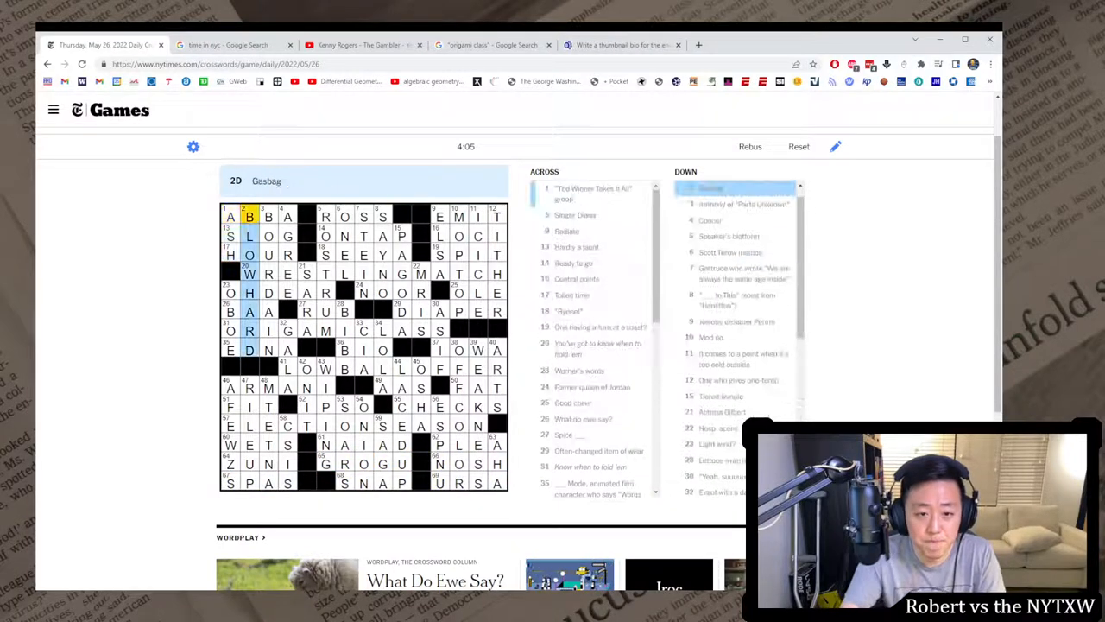
{"action": "key", "text": "Tab"}
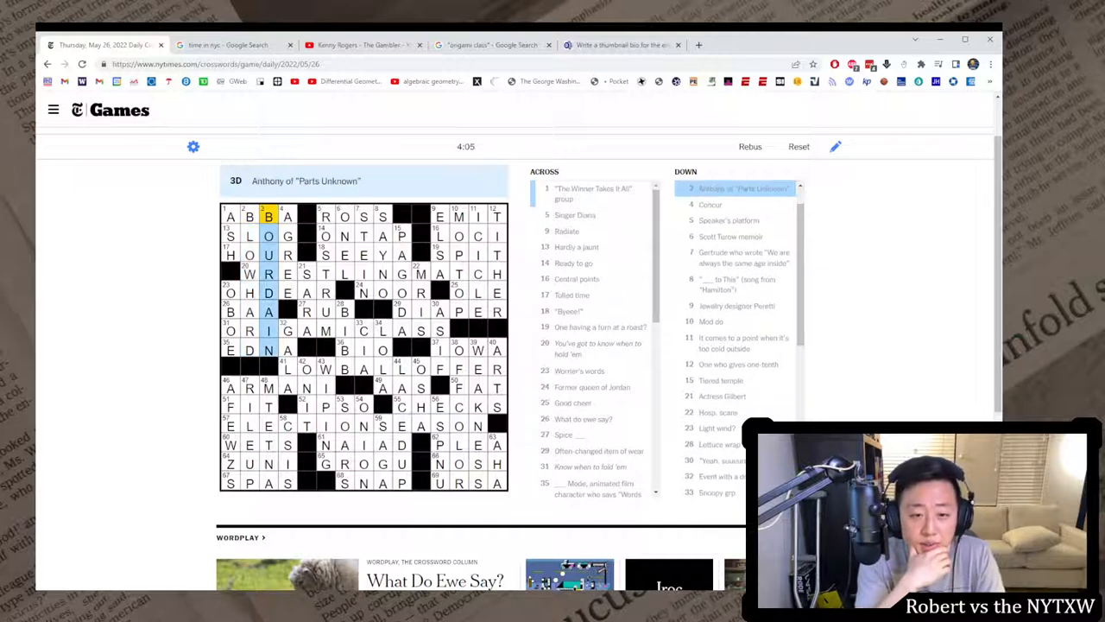
{"action": "key", "text": "Tab"}
{"action": "key", "text": "Tab"}
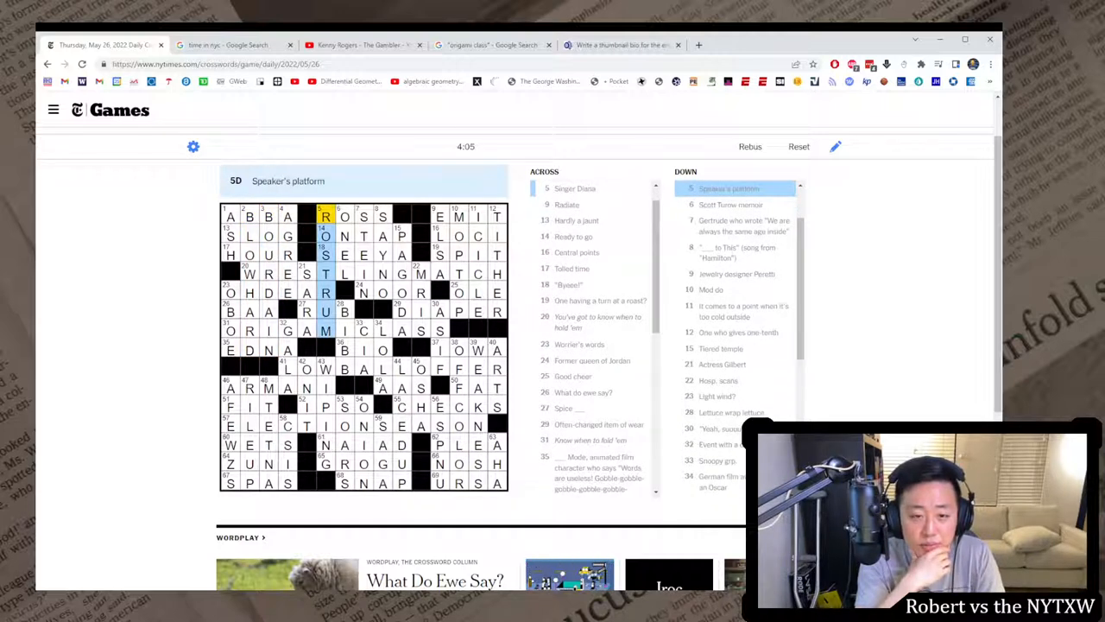
{"action": "key", "text": "Tab"}
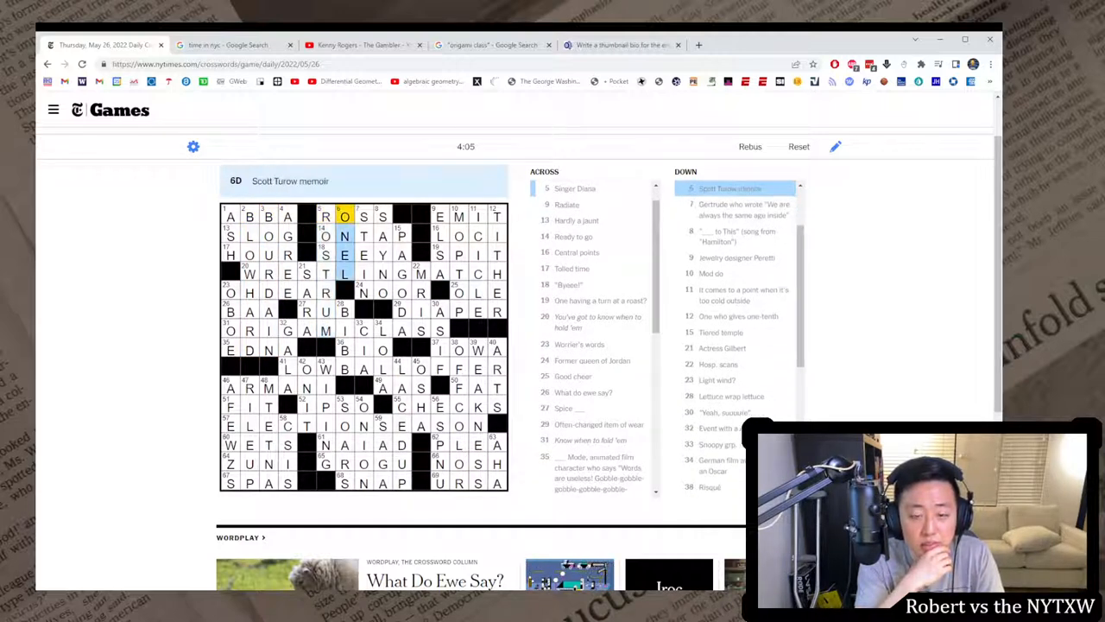
{"action": "key", "text": "F5"}
{"action": "type", "text": "one l scott turow"}
{"action": "key", "text": "Return"}
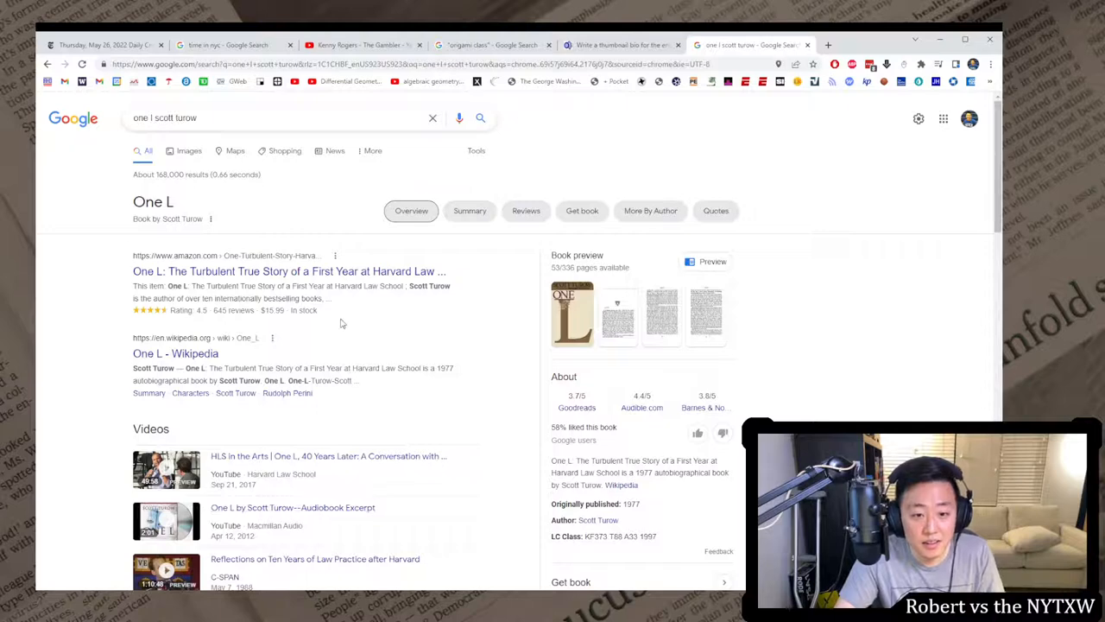
- Browse Wikipedia from One L to The Paper Chase novel and its 1973 film article
{"action": "left_click", "coordinate": [199, 356]}
{"action": "scroll", "coordinate": [494, 296], "scroll_direction": "down", "scroll_amount": 2}
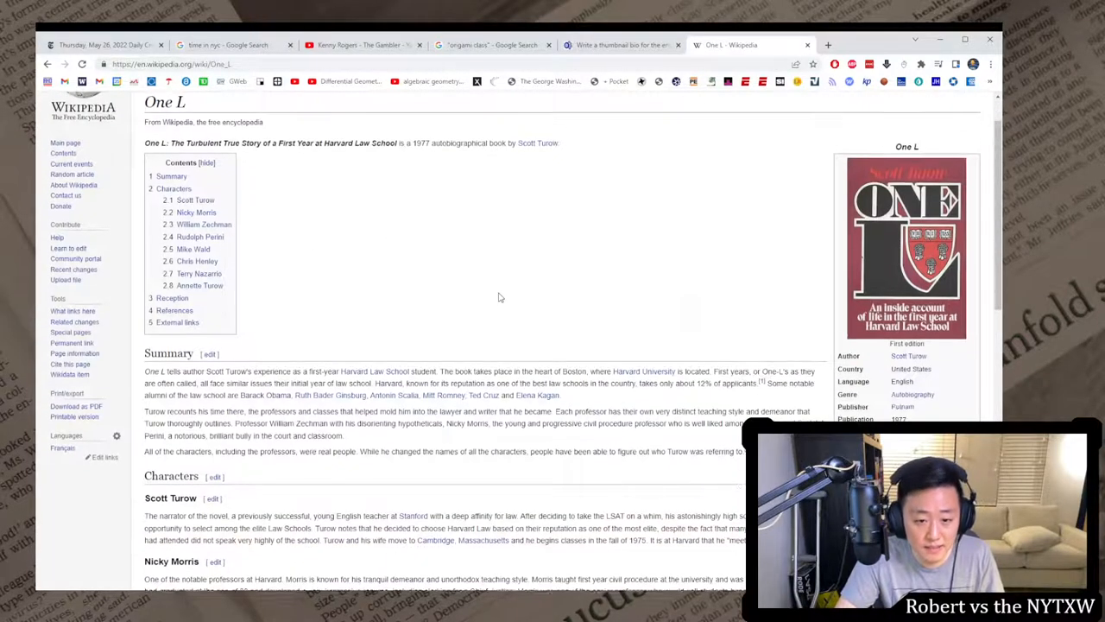
{"action": "scroll", "coordinate": [496, 299], "scroll_direction": "down", "scroll_amount": 3}
{"action": "scroll", "coordinate": [498, 303], "scroll_direction": "down", "scroll_amount": 3}
{"action": "scroll", "coordinate": [498, 311], "scroll_direction": "down", "scroll_amount": 3}
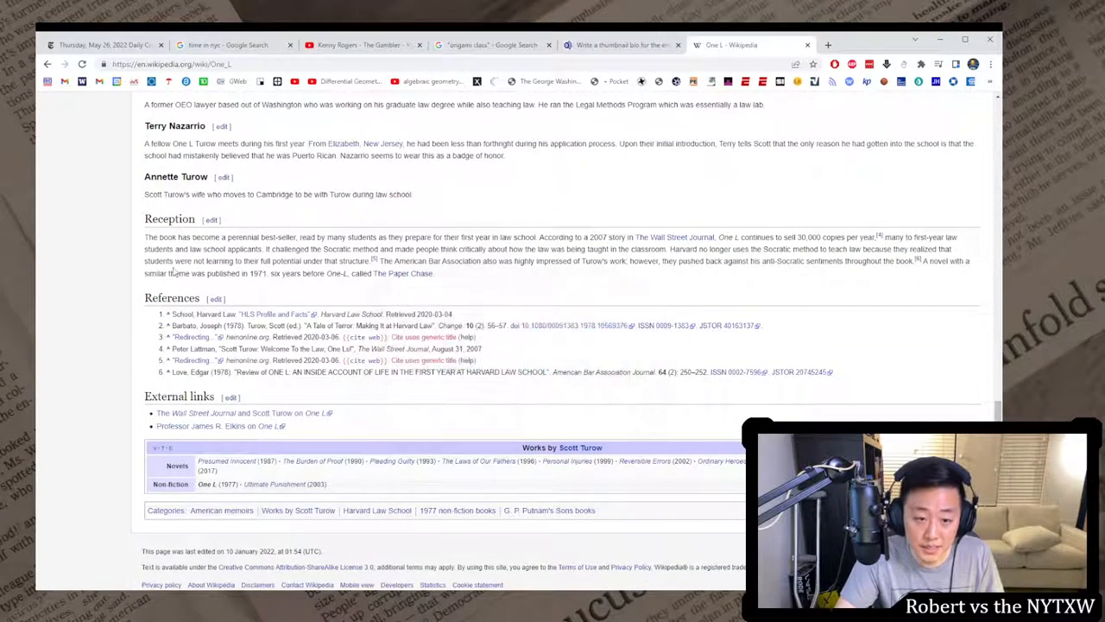
{"action": "left_click", "coordinate": [404, 276]}
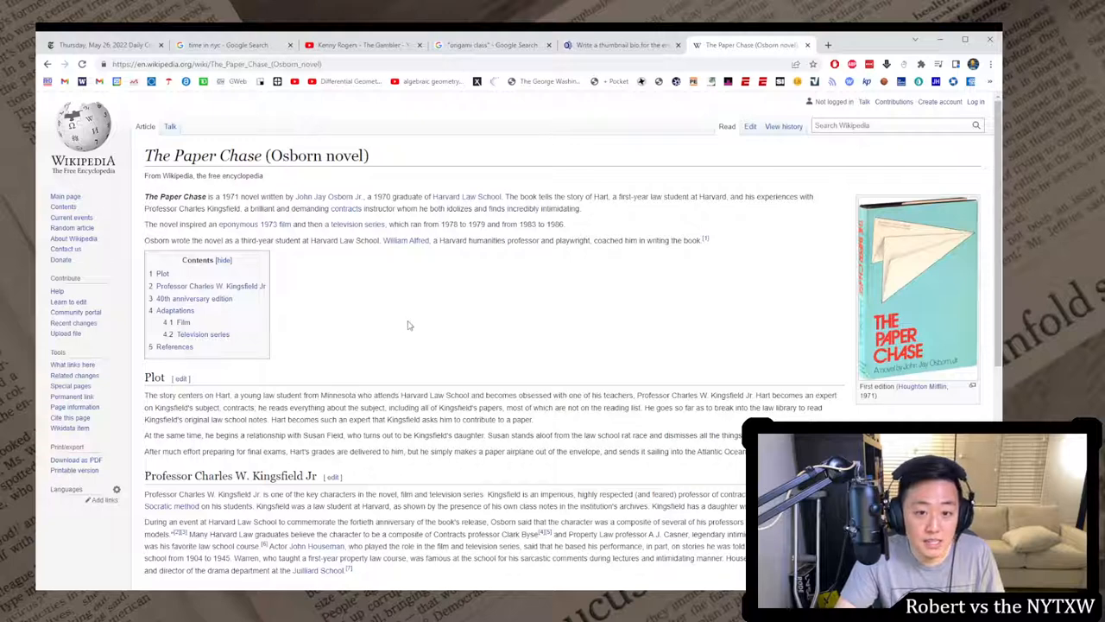
{"action": "left_click", "coordinate": [257, 227]}
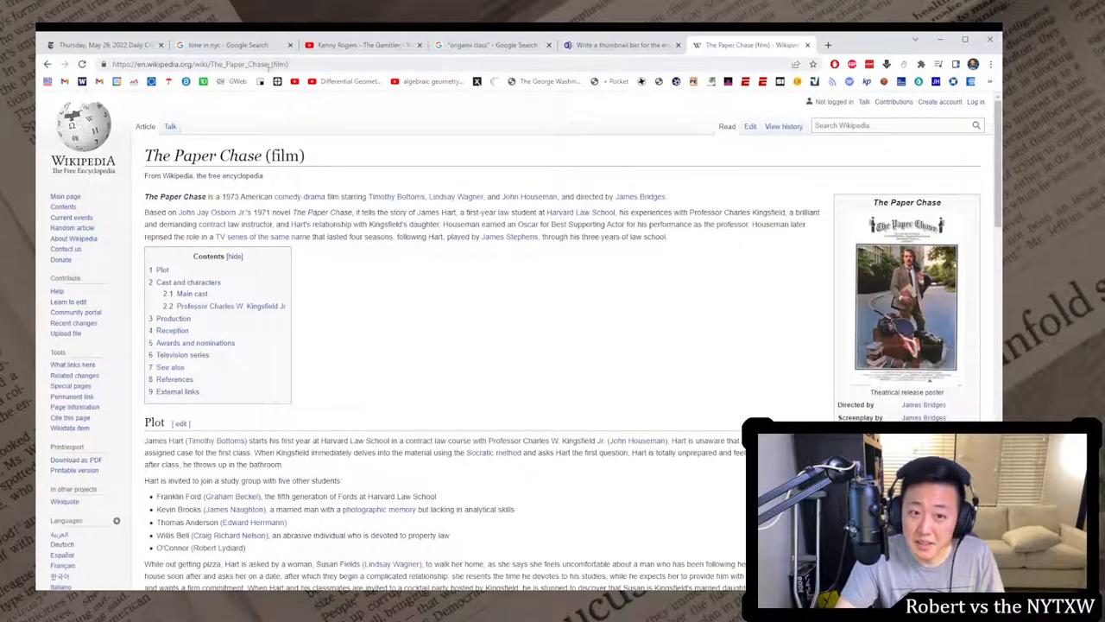
- Return to the crossword and review 7 Down and the 8 Down answer letter by letter
{"action": "key", "text": "ctrl+1"}
{"action": "key", "text": "Tab"}
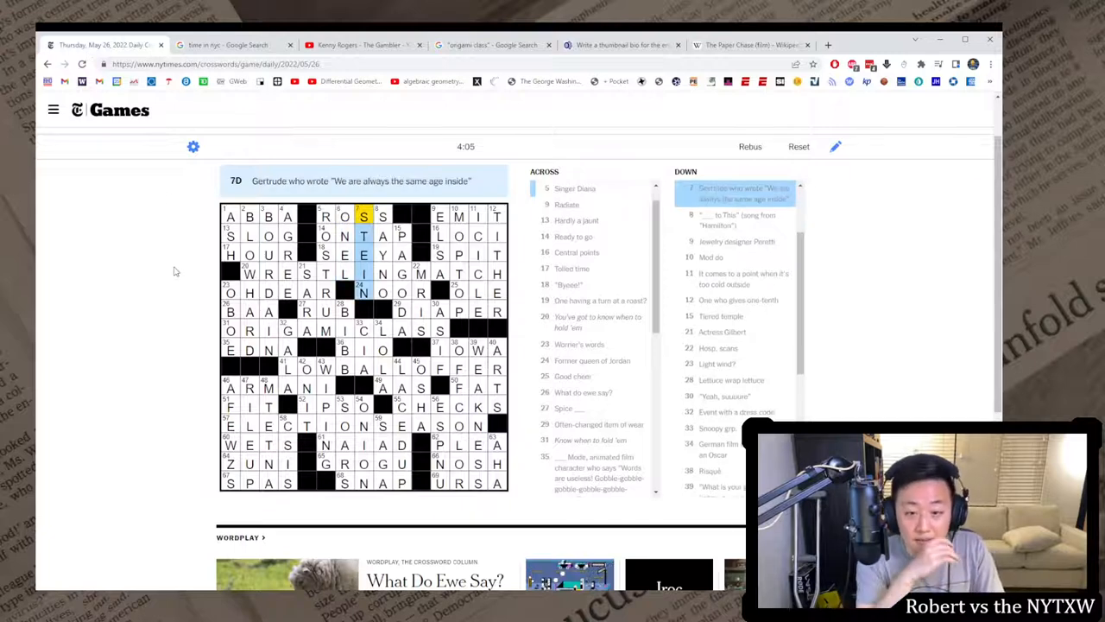
{"action": "key", "text": "shift+Tab"}
{"action": "key", "text": "Tab"}
{"action": "key", "text": "Tab"}
{"action": "key", "text": "Tab"}
{"action": "key", "text": "shift+Tab"}
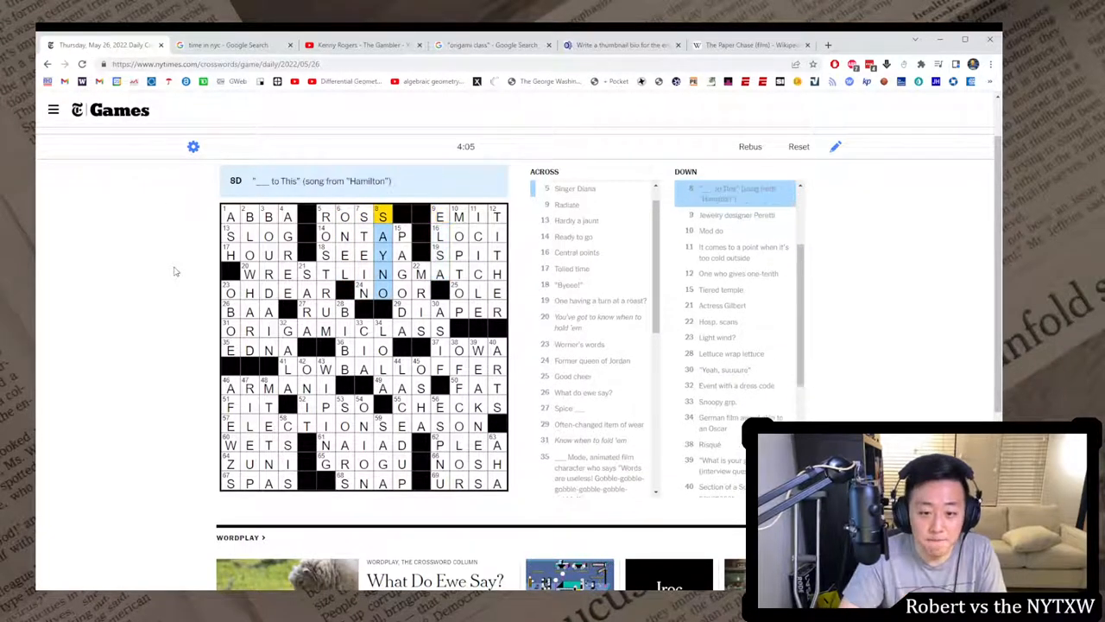
{"action": "key", "text": "Down"}
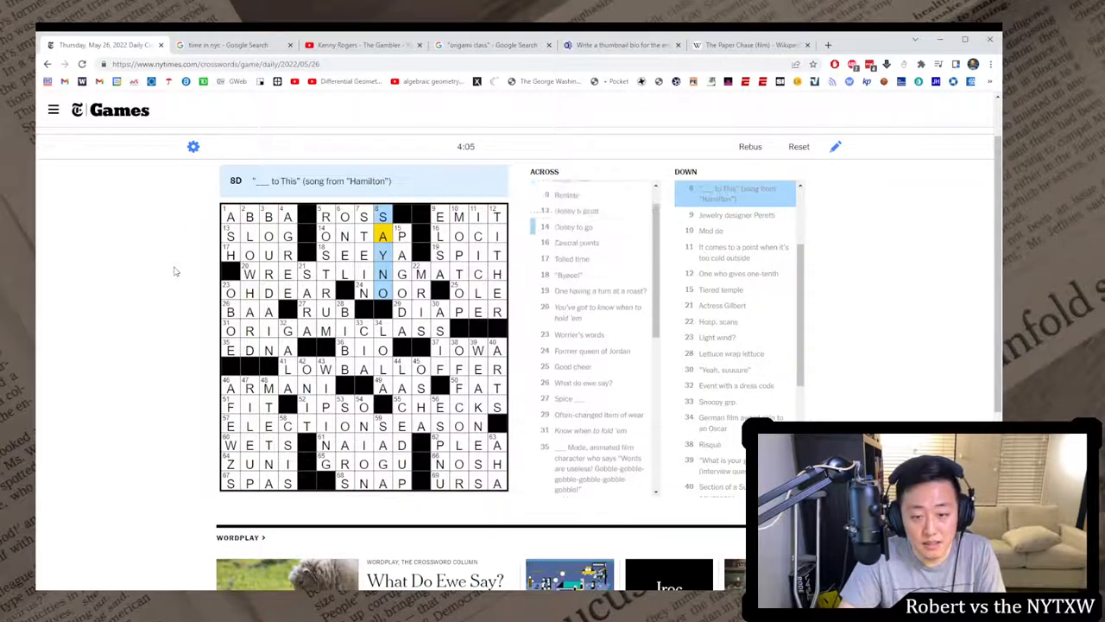
{"action": "key", "text": "Down"}
{"action": "key", "text": "Down"}
{"action": "key", "text": "Down"}
{"action": "key", "text": "Up"}
{"action": "key", "text": "Up"}
{"action": "key", "text": "Up"}
{"action": "key", "text": "Down"}
{"action": "key", "text": "Down"}
{"action": "key", "text": "Up"}
{"action": "key", "text": "Down"}
{"action": "key", "text": "Down"}
- Review down clues from 9D through 15D, 21D, 28D, 32D and 34D
{"action": "key", "text": "Tab"}
{"action": "key", "text": "Tab"}
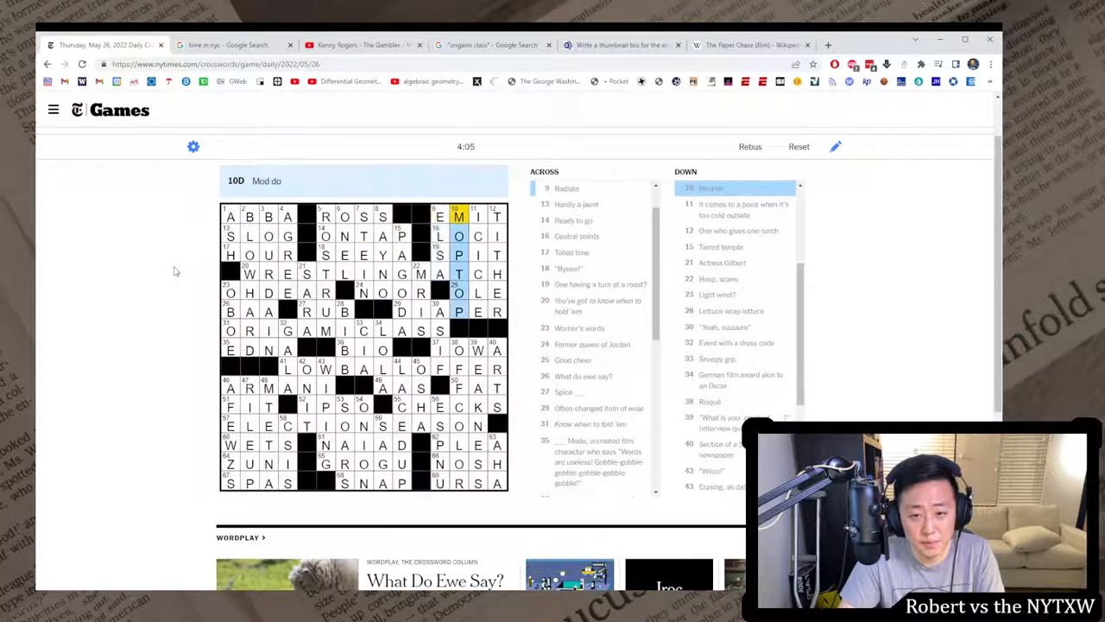
{"action": "key", "text": "Tab"}
{"action": "key", "text": "Tab"}
{"action": "key", "text": "Tab"}
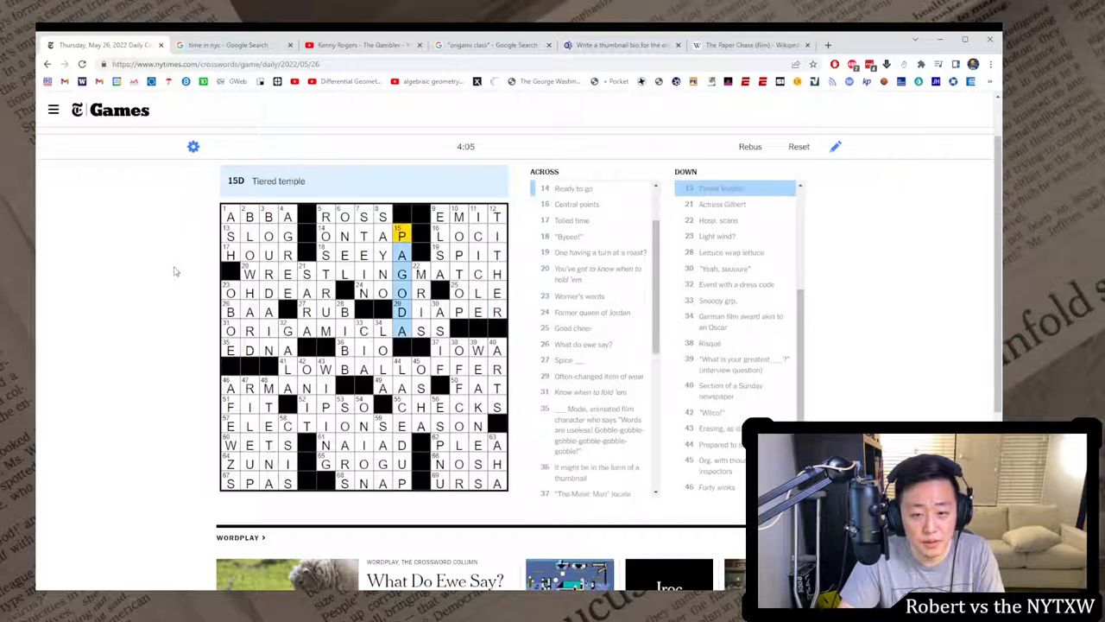
{"action": "key", "text": "Tab"}
{"action": "key", "text": "Tab"}
{"action": "key", "text": "Tab"}
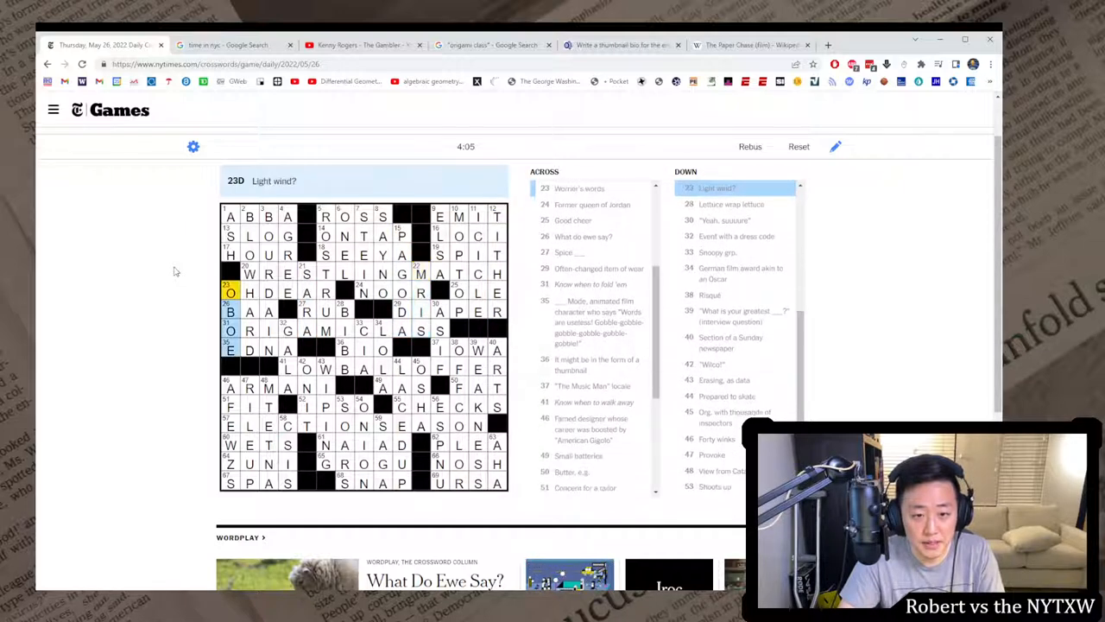
{"action": "key", "text": "Tab"}
{"action": "key", "text": "Tab"}
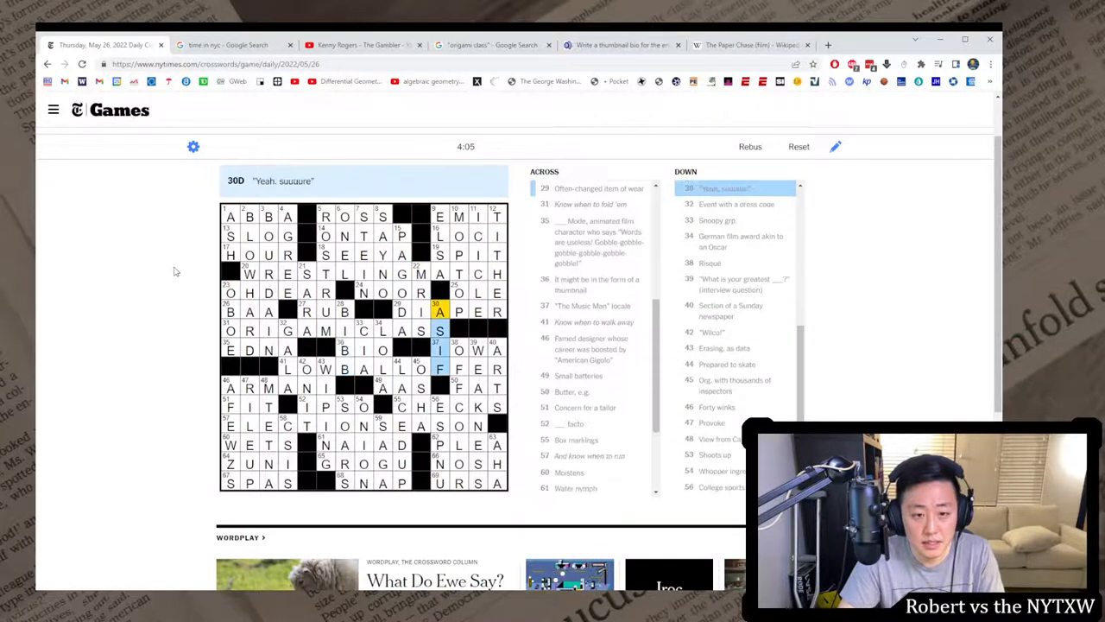
{"action": "key", "text": "Tab"}
{"action": "key", "text": "Tab"}
{"action": "key", "text": "Tab"}
{"action": "key", "text": "shift+Tab"}
- Review 40D, 44D, 46D, 54D through 58D, wrapping back around to 1A ABBA
{"action": "key", "text": "Tab"}
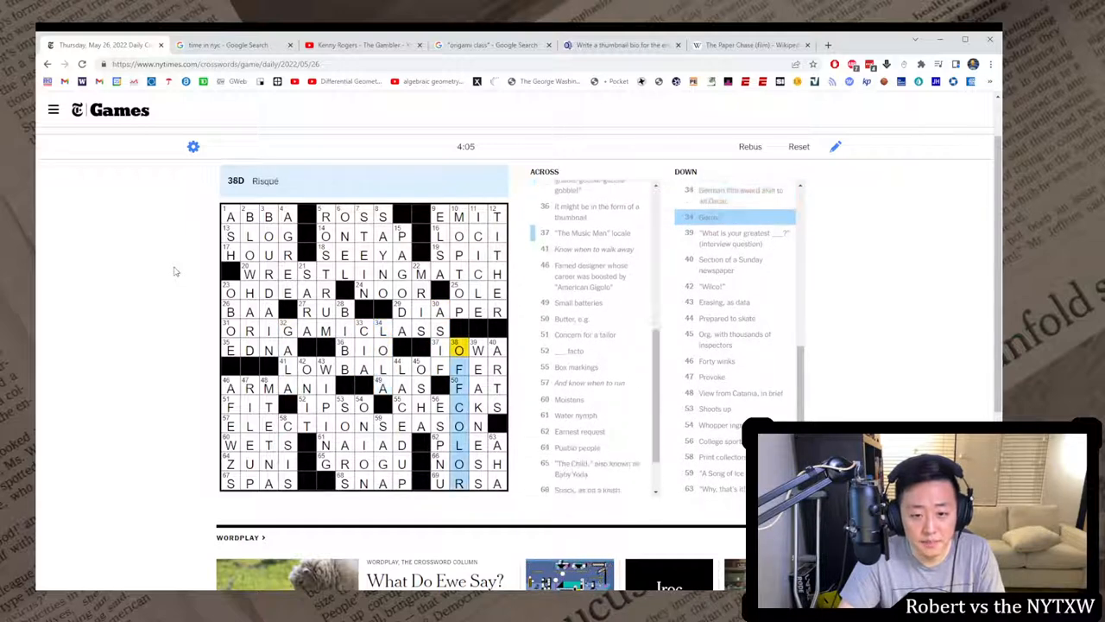
{"action": "key", "text": "Tab"}
{"action": "key", "text": "Tab"}
{"action": "key", "text": "Tab"}
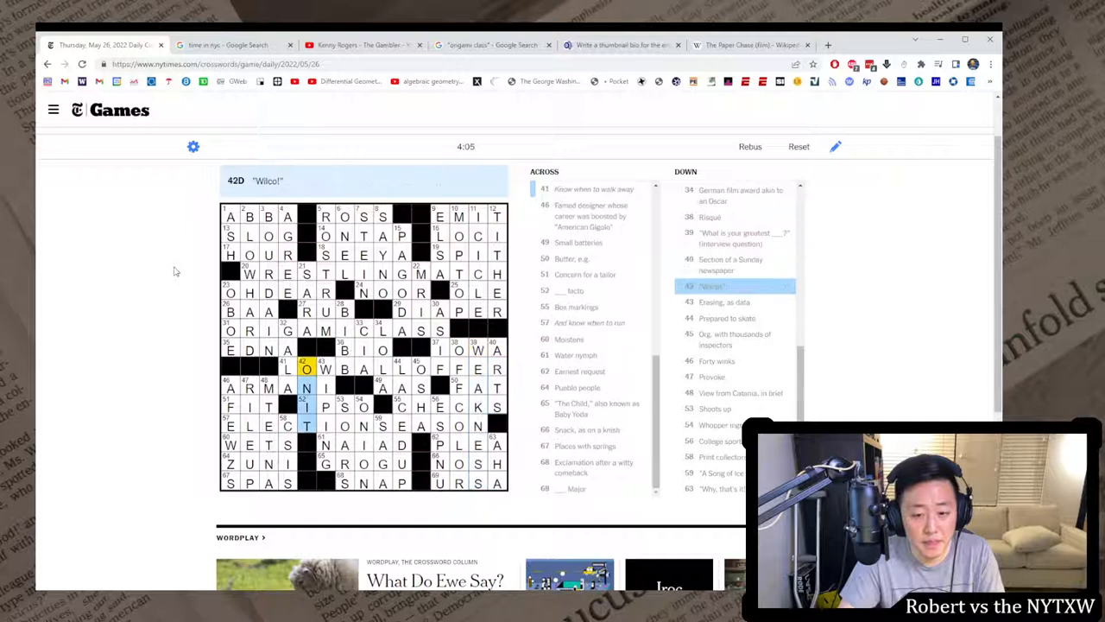
{"action": "key", "text": "Tab"}
{"action": "key", "text": "Tab"}
{"action": "key", "text": "Tab"}
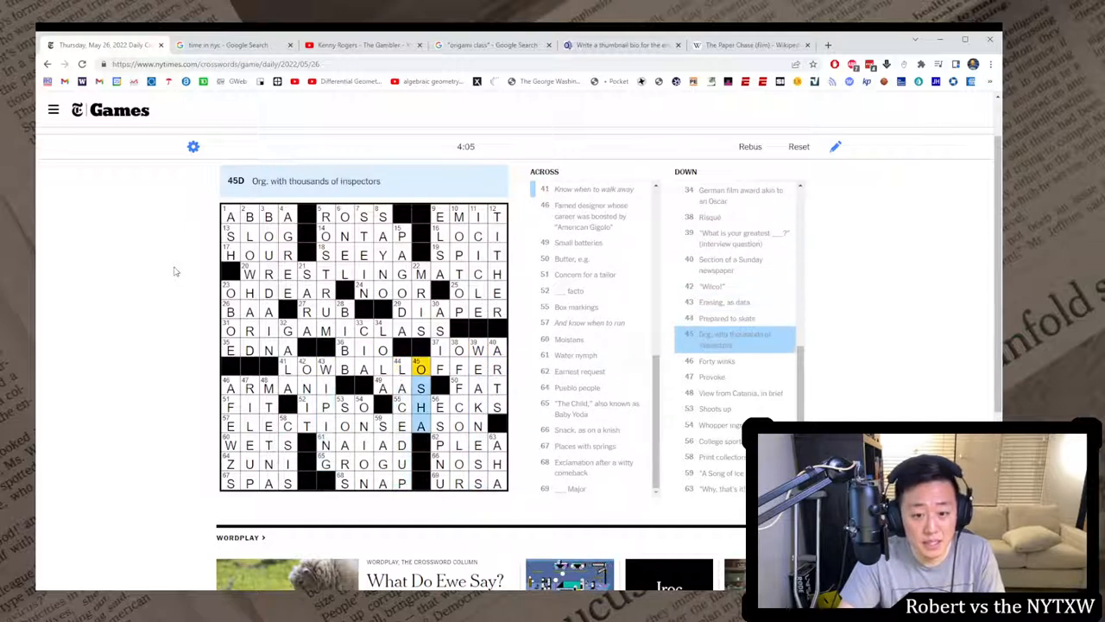
{"action": "key", "text": "Tab"}
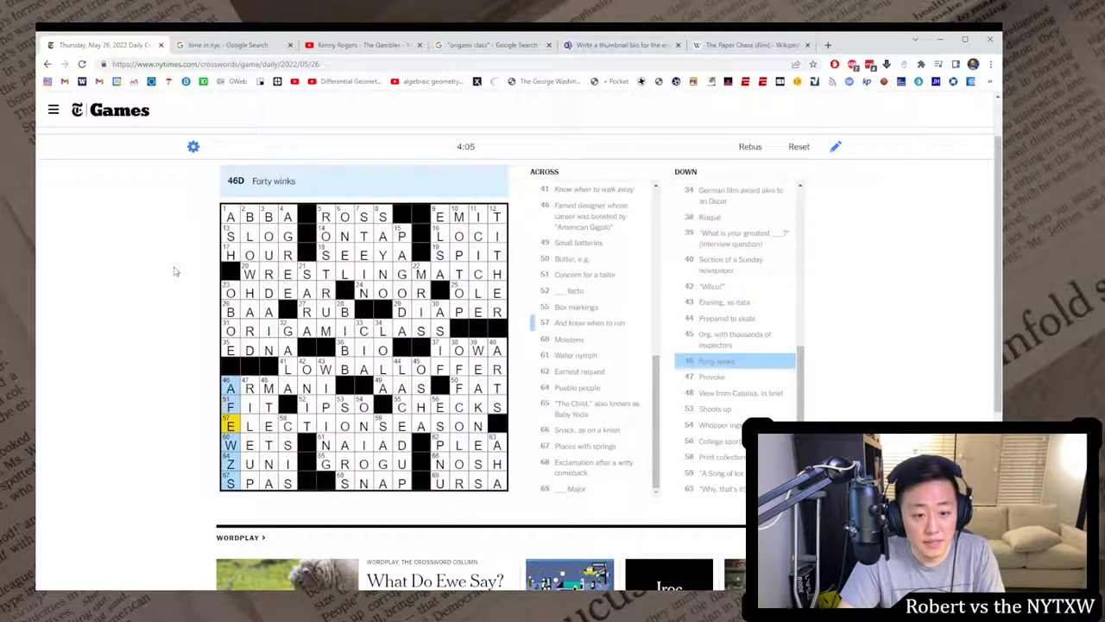
{"action": "key", "text": "Tab"}
{"action": "key", "text": "Tab"}
{"action": "key", "text": "Tab"}
{"action": "key", "text": "Tab"}
{"action": "key", "text": "shift+Tab"}
{"action": "key", "text": "Tab"}
{"action": "key", "text": "Tab"}
{"action": "key", "text": "Tab"}
{"action": "key", "text": "Tab"}
{"action": "key", "text": "Tab"}
{"action": "key", "text": "shift+Tab"}
{"action": "key", "text": "Tab"}
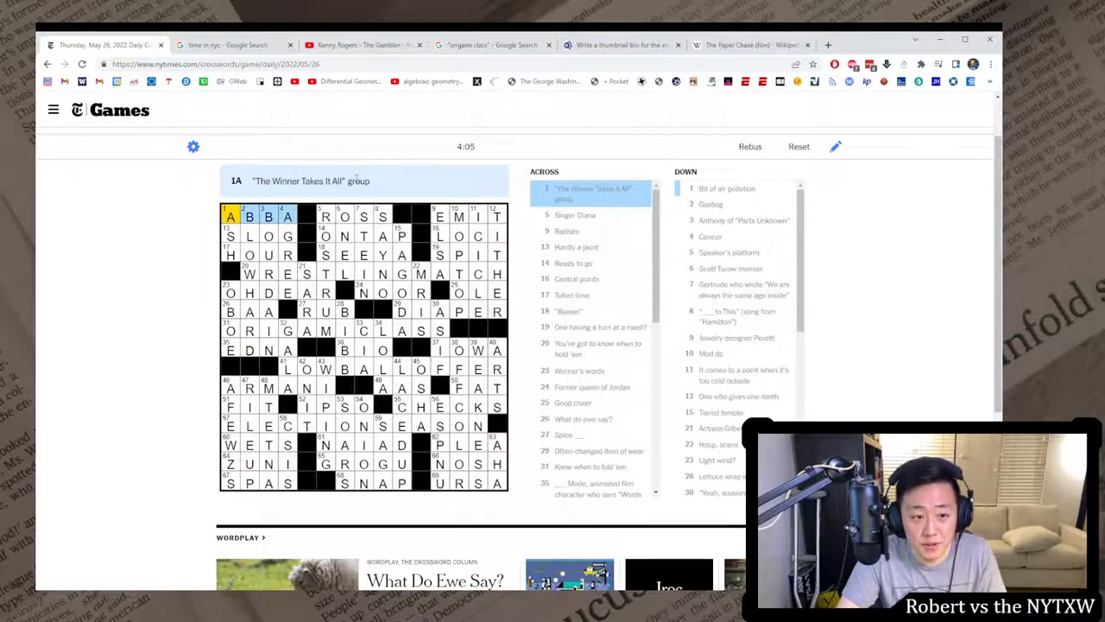
{"action": "left_click", "coordinate": [253, 273]}
{"action": "left_click", "coordinate": [238, 337]}
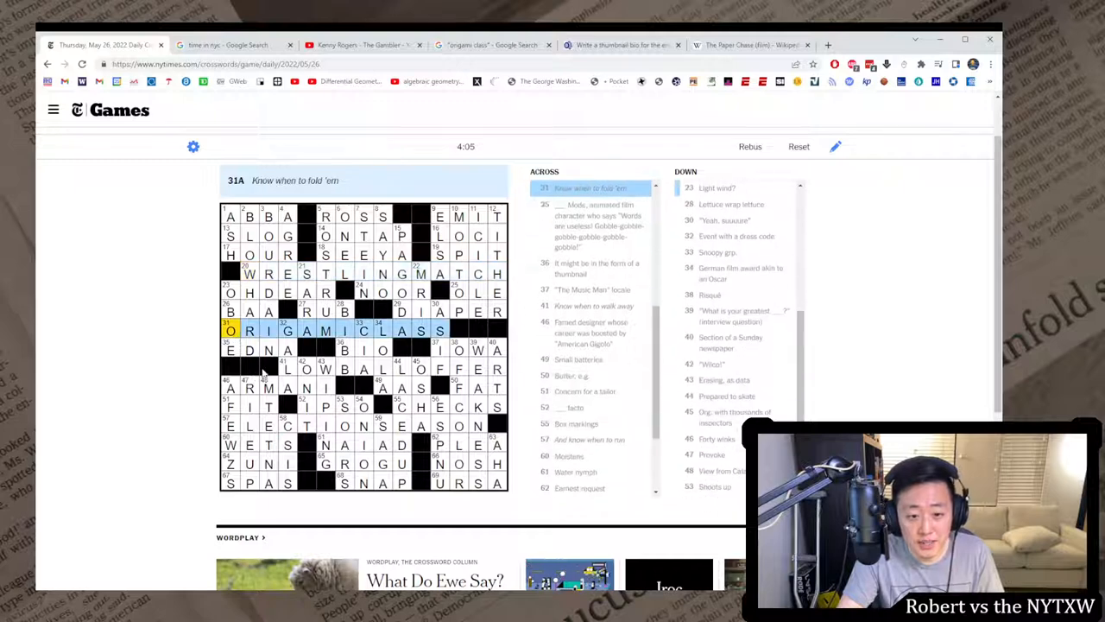
{"action": "left_click", "coordinate": [287, 370]}
{"action": "left_click", "coordinate": [230, 424]}
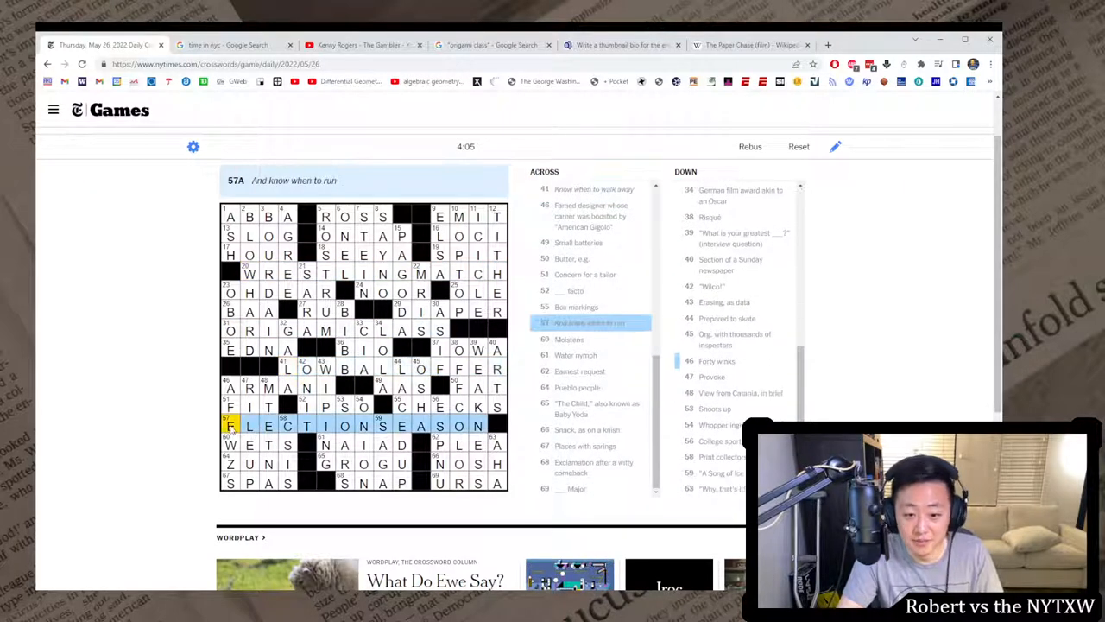
{"action": "left_click", "coordinate": [233, 332]}
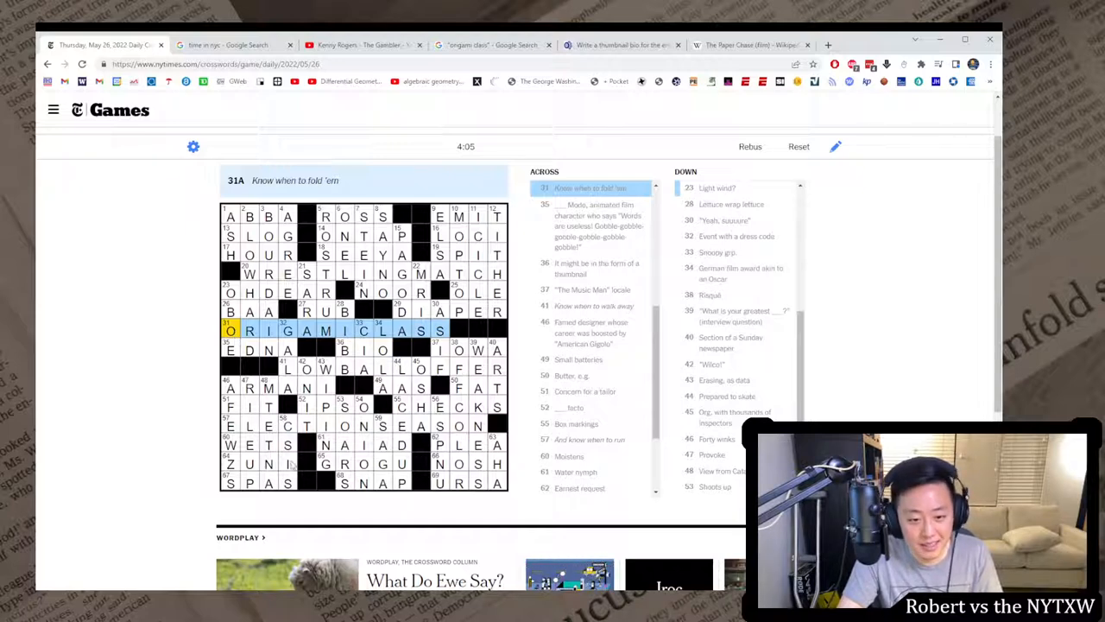
{"action": "left_click", "coordinate": [291, 465]}
{"action": "double_click", "coordinate": [233, 484]}
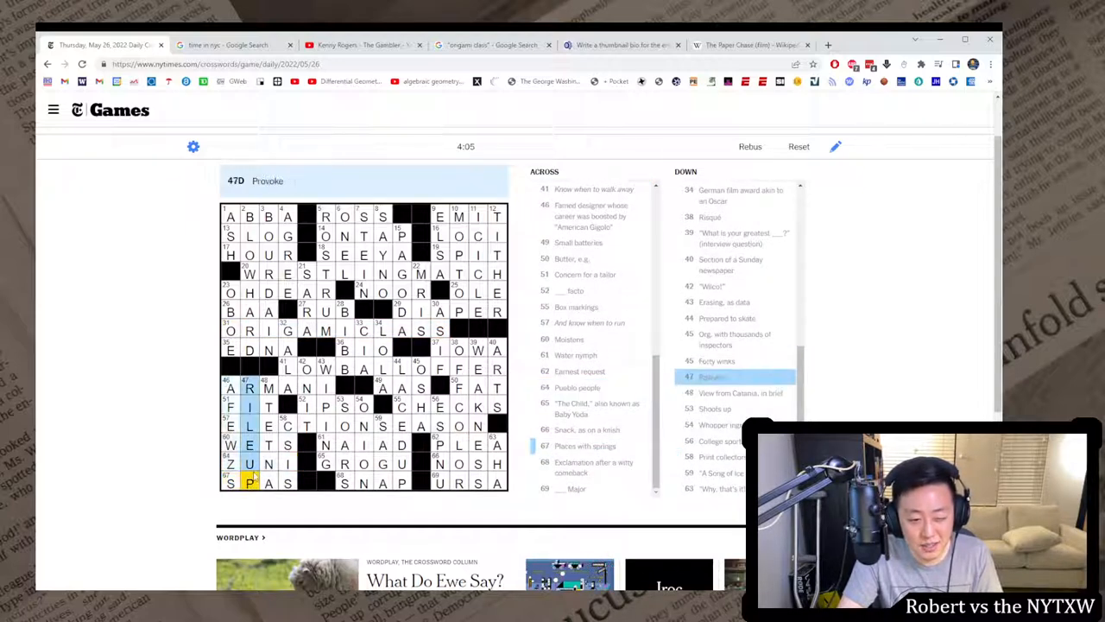
{"action": "left_click", "coordinate": [257, 468]}
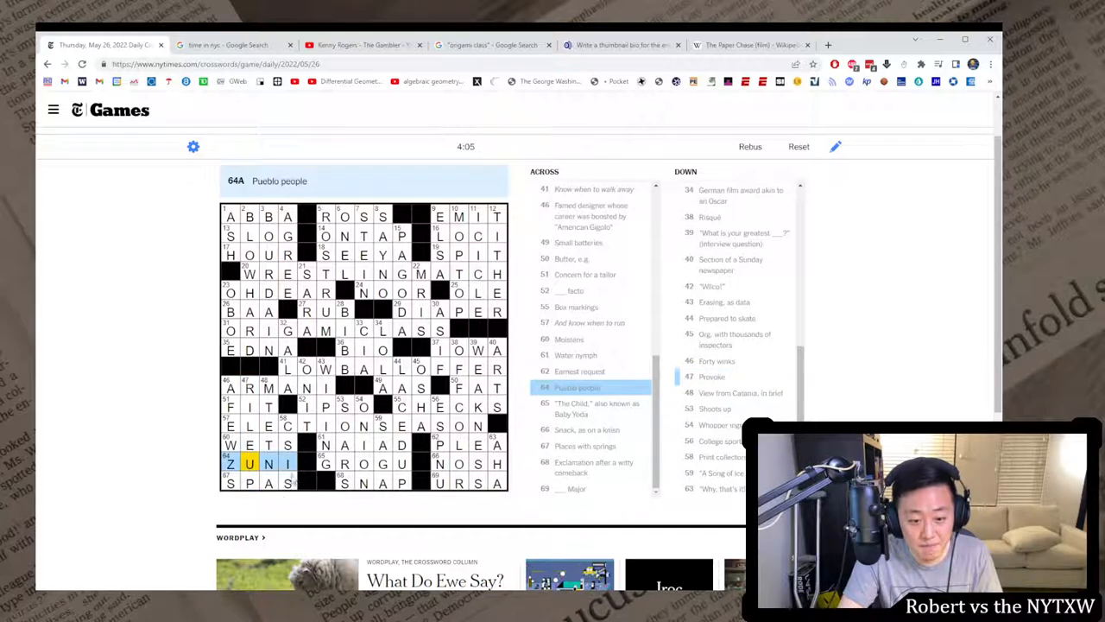
{"action": "double_click", "coordinate": [287, 467]}
{"action": "double_click", "coordinate": [233, 460]}
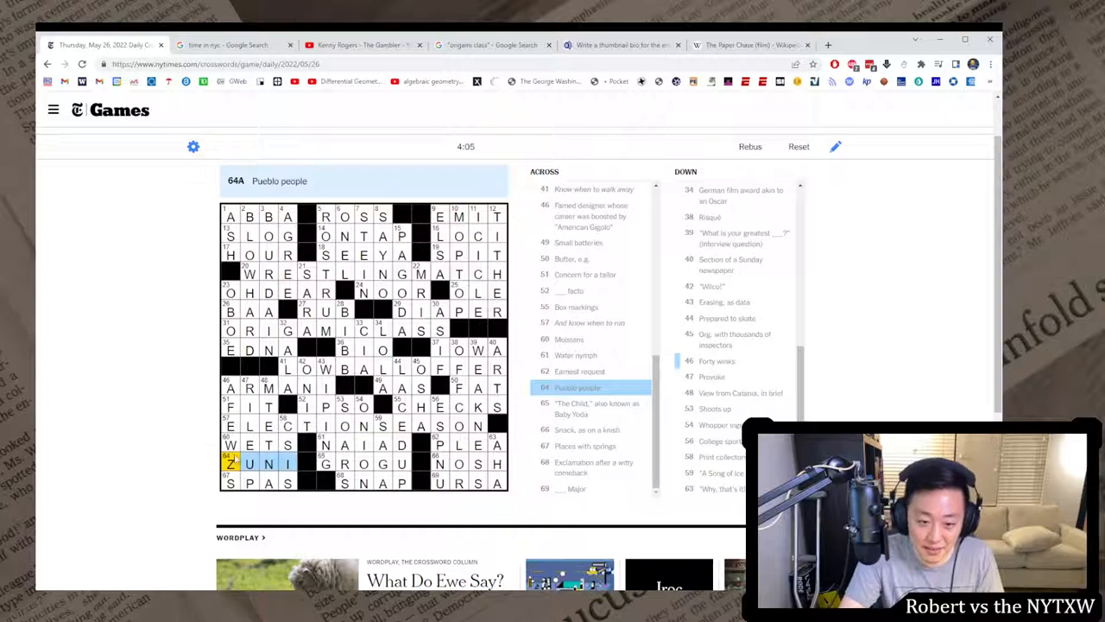
{"action": "left_click", "coordinate": [233, 460]}
{"action": "left_click", "coordinate": [287, 464]}
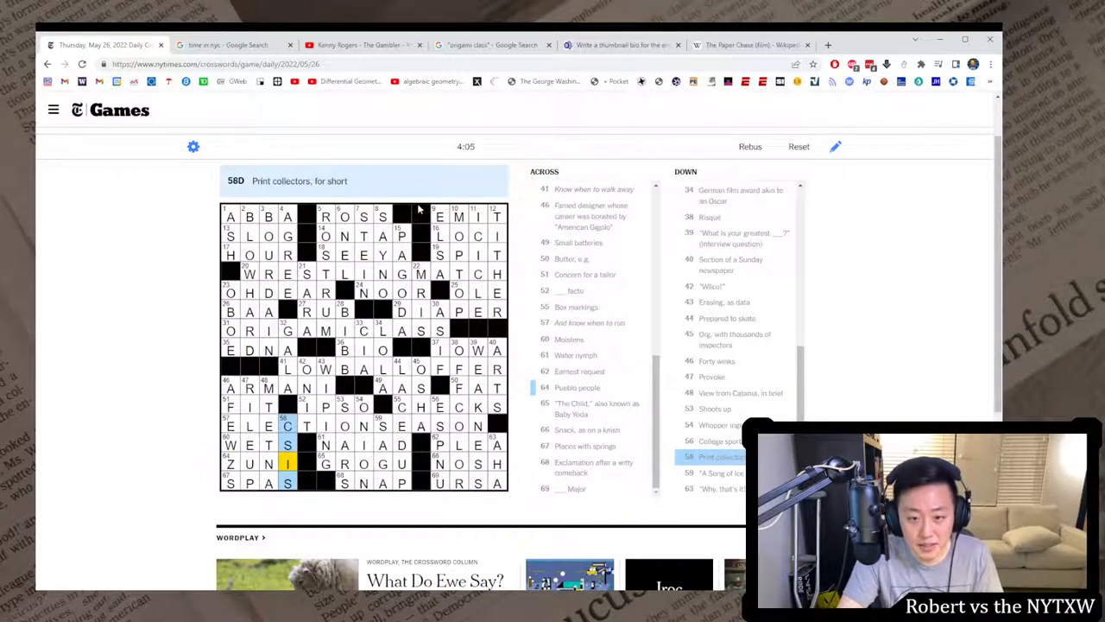
{"action": "scroll", "coordinate": [199, 414], "scroll_direction": "down", "scroll_amount": 3}
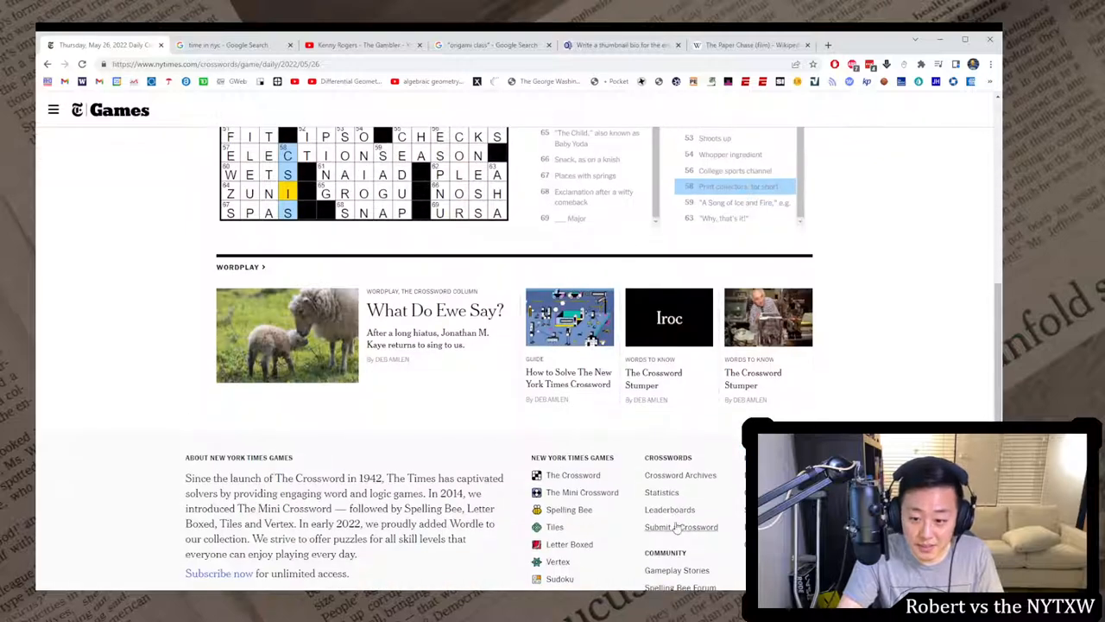
- View the solve statistics page, then the May 26, 2022 Mini Crossword leaderboard
{"action": "left_click", "coordinate": [665, 493]}
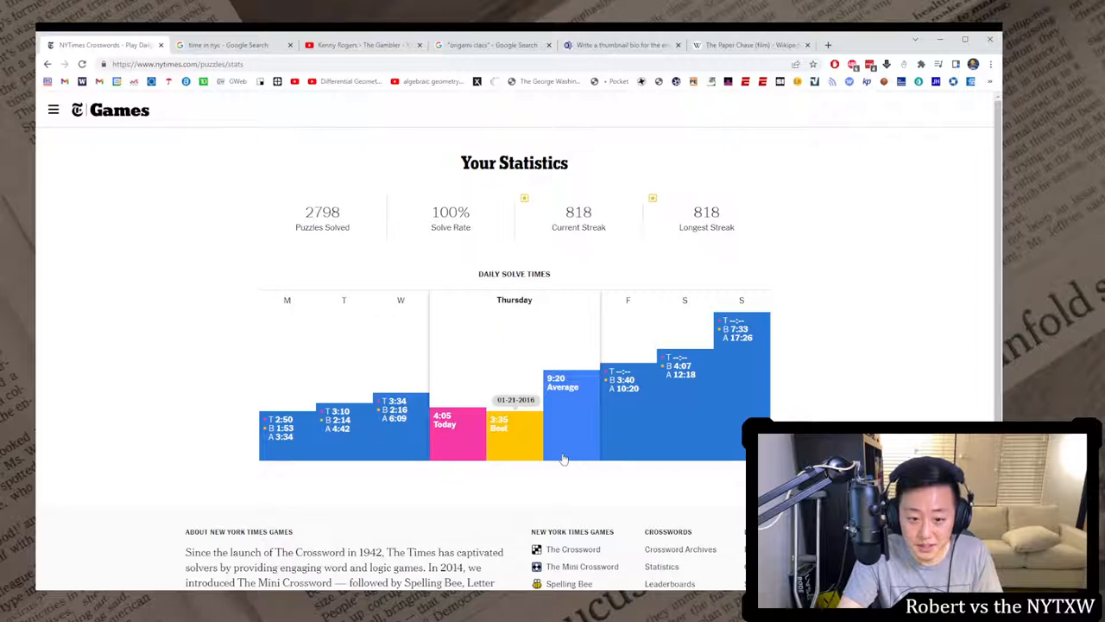
{"action": "scroll", "coordinate": [563, 458], "scroll_direction": "down", "scroll_amount": 3}
{"action": "left_click", "coordinate": [675, 457]}
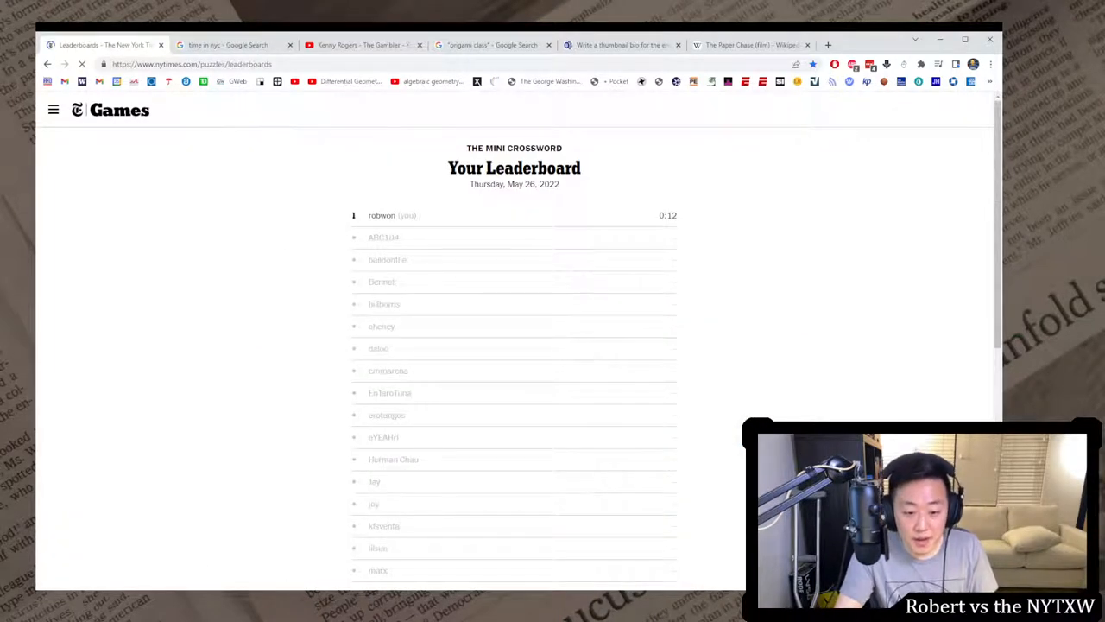